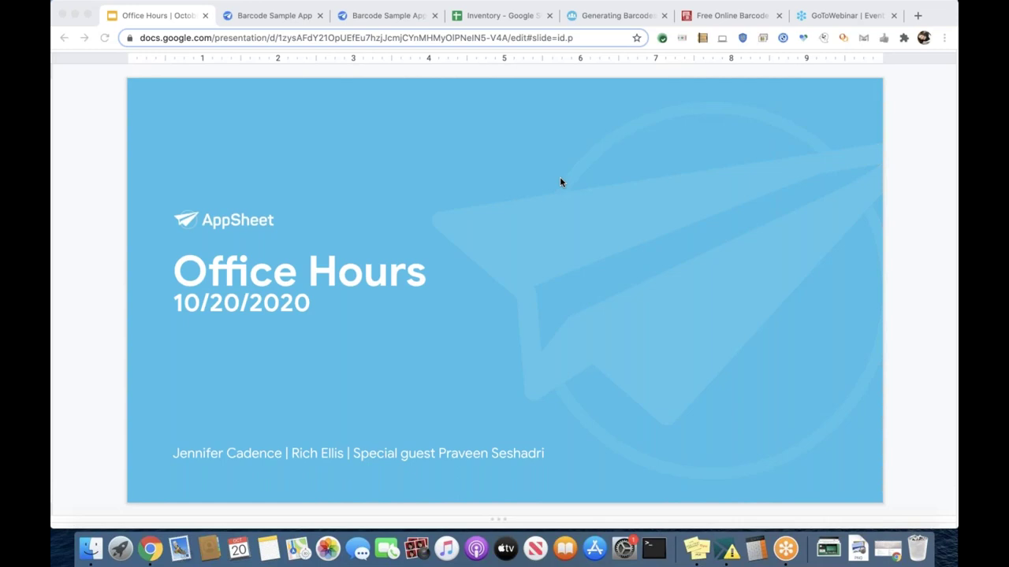
- Focus the Slides window and advance two slides, through Meet the team, to the presenters' photos slide
left_click(559, 182)
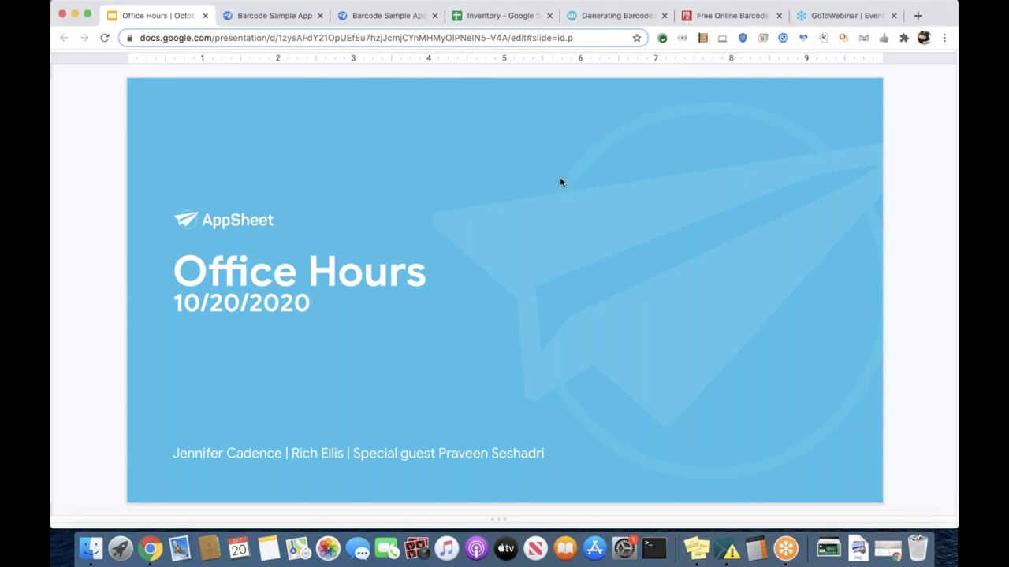
key("Down")
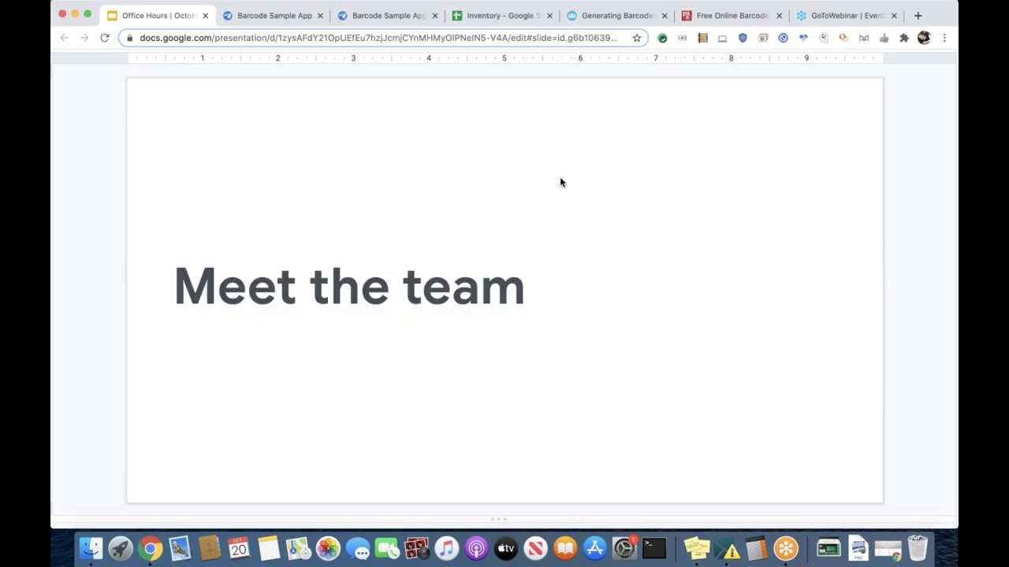
key("Down")
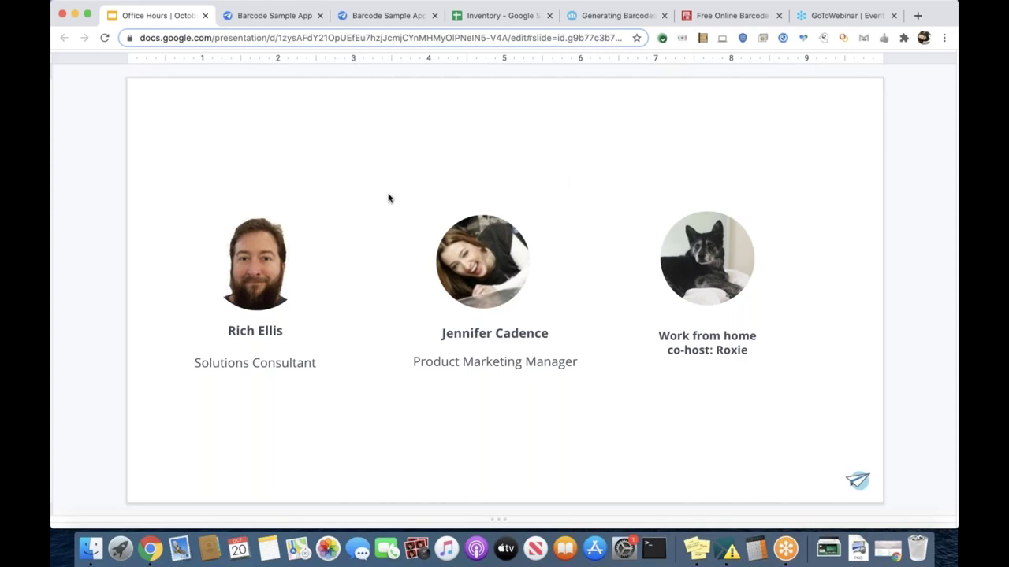
- Advance to the Agenda slide listing topics from Introductions to Next Steps
key("Down")
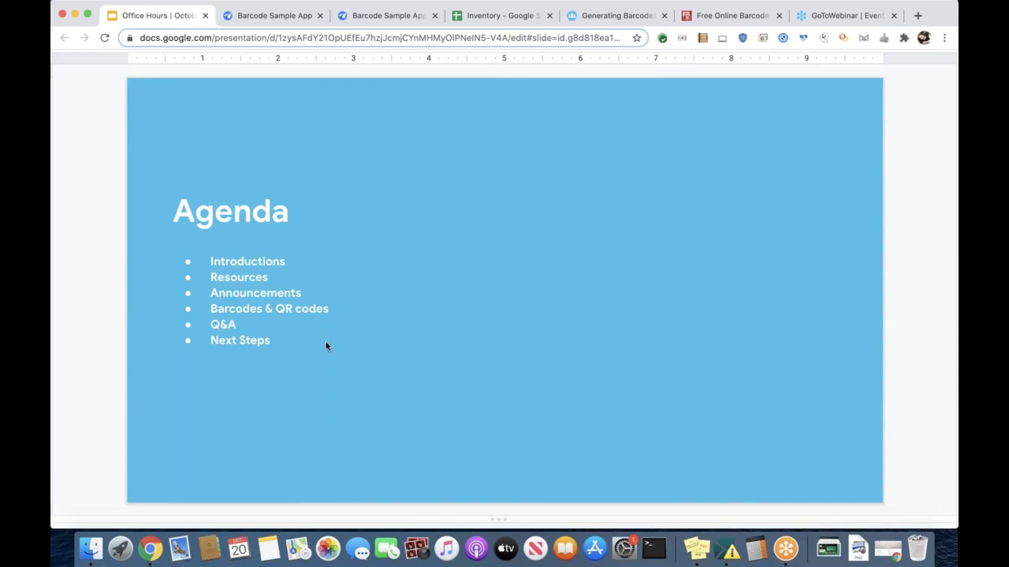
- Step past the Resources divider to the slide pointing to community.appsheet.com
key("Down")
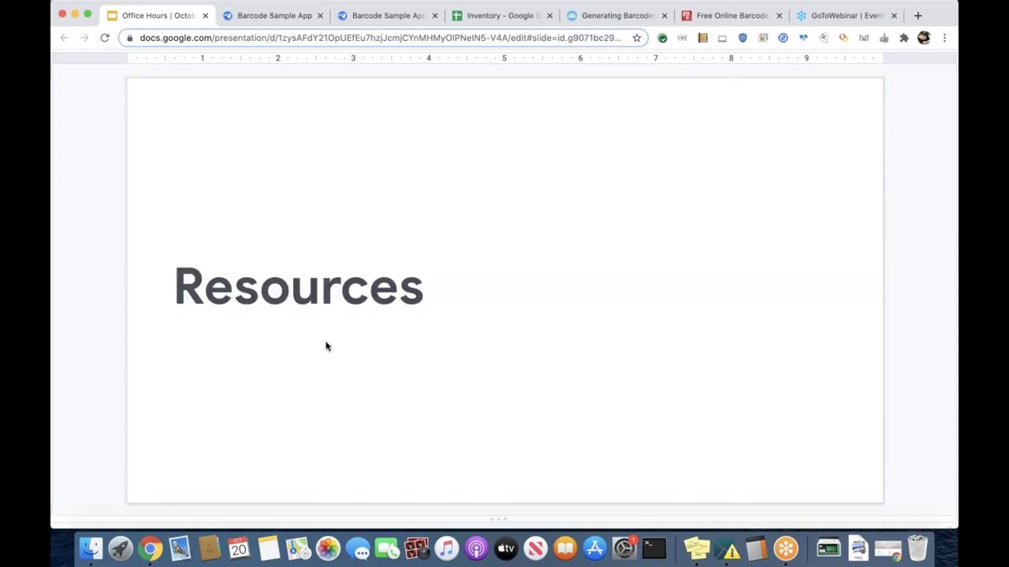
key("Down")
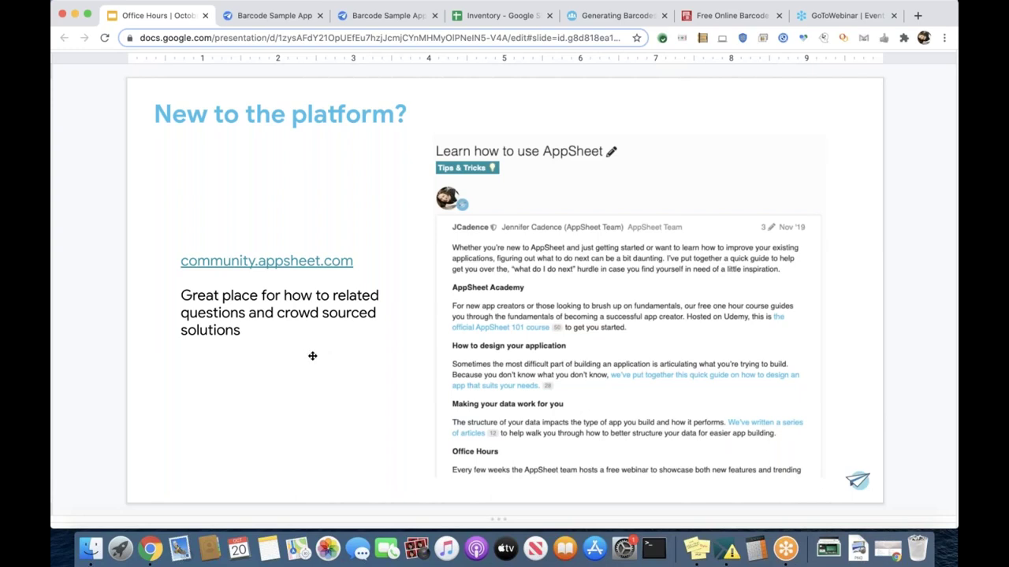
- Advance to the Non-english resources slide linking crowd-sourced non-English learning content
key("Down")
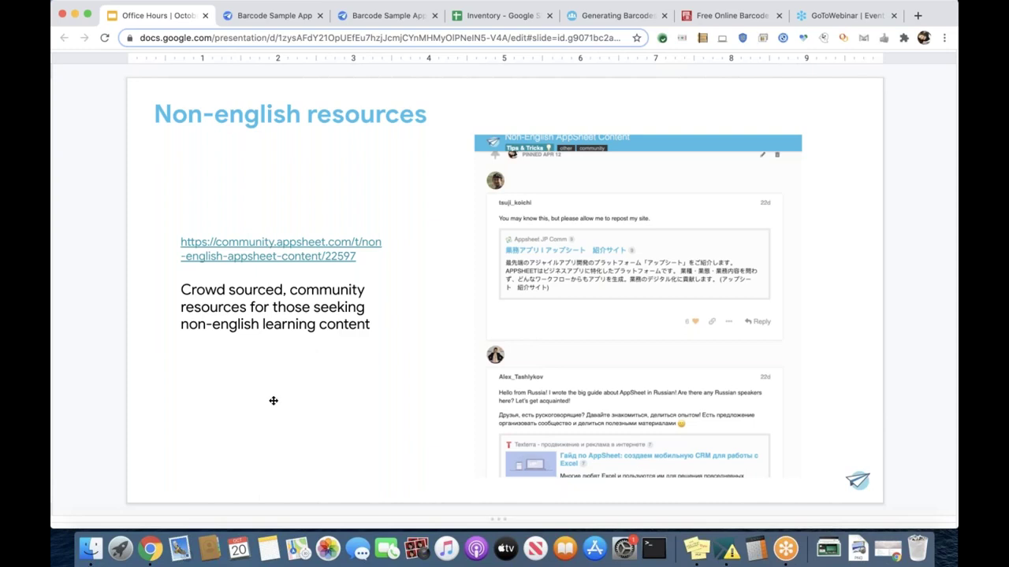
- Step through the Announcements title to the AppSheet Automation Early Access Program slide
key("Down")
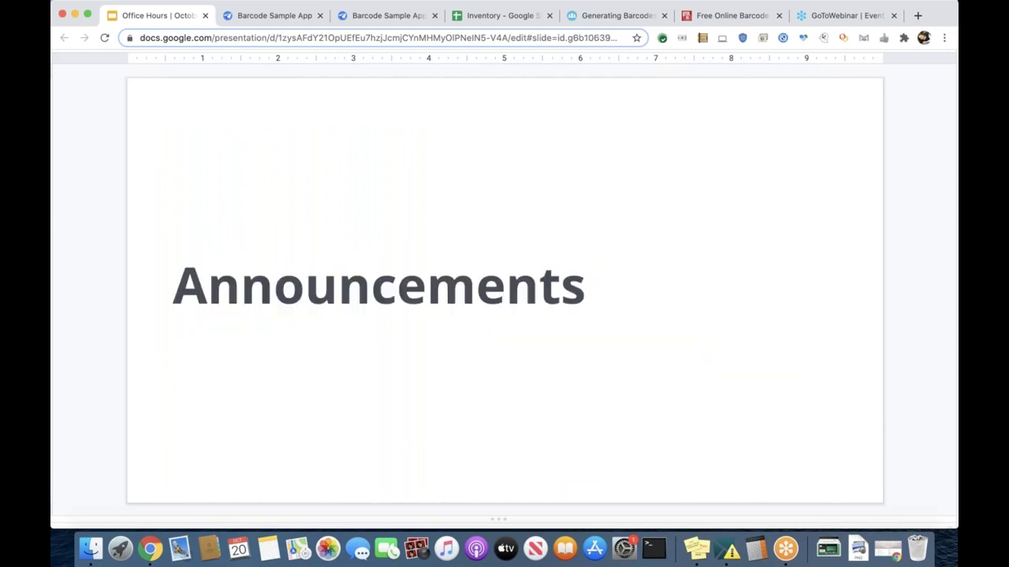
key("Down")
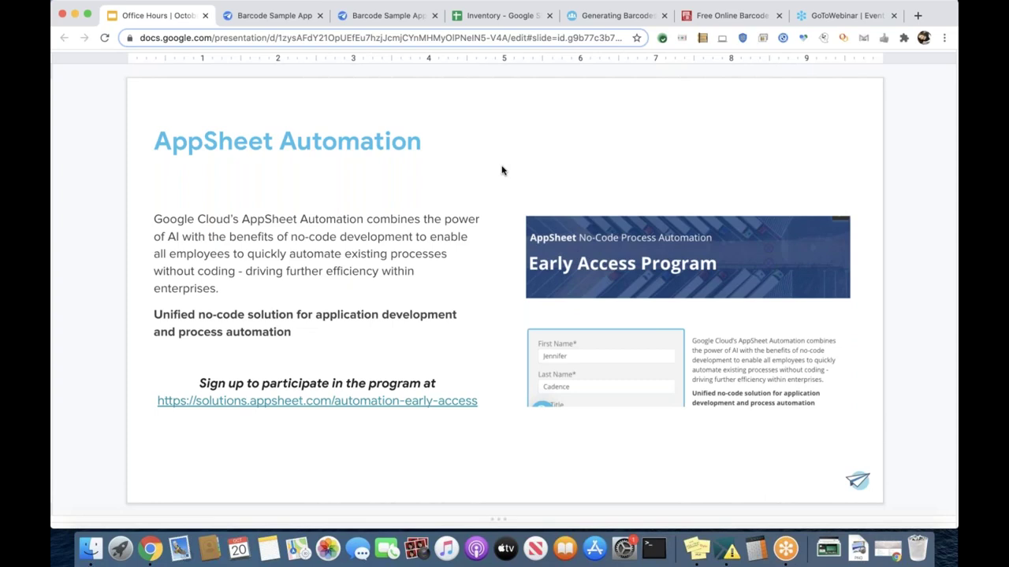
- Advance to the Introducing Google Workspace slide with app icons and the blog link
key("Right")
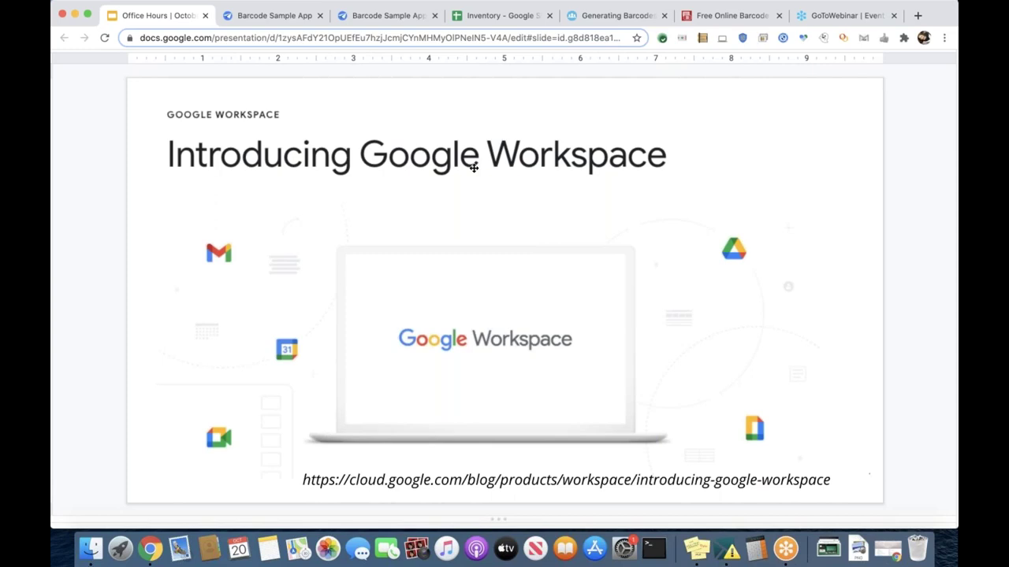
- Advance to the October 28th webinar slide featuring AppSheet's founder
key("Down")
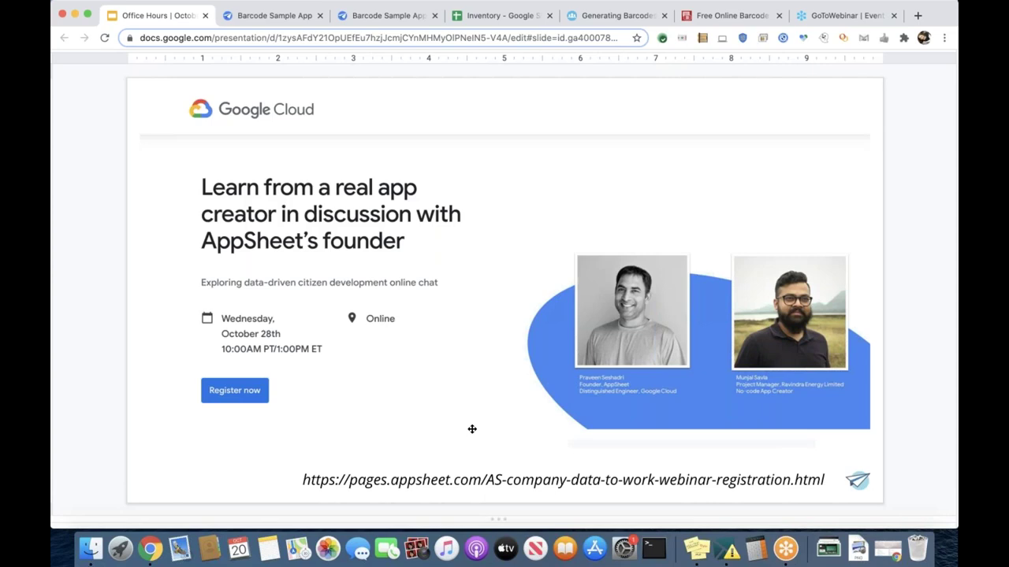
- Advance onward to the Feature Updates slide on the editor refresh and Apigee Connector
key("Down")
key("Down")
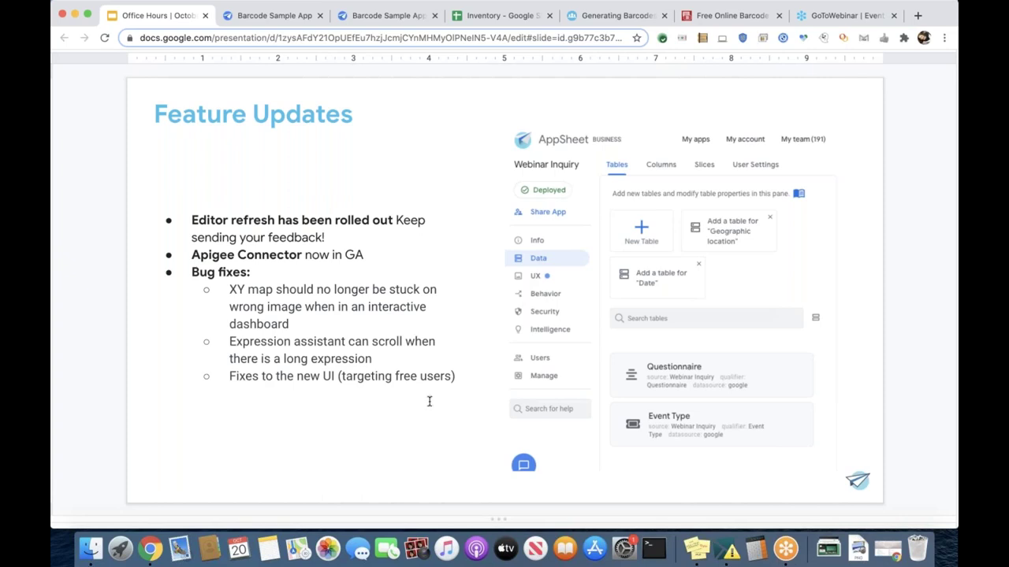
- Scroll down the slide editor to the dark QR & Barcodes section title slide
scroll(430, 401, "down", 2)
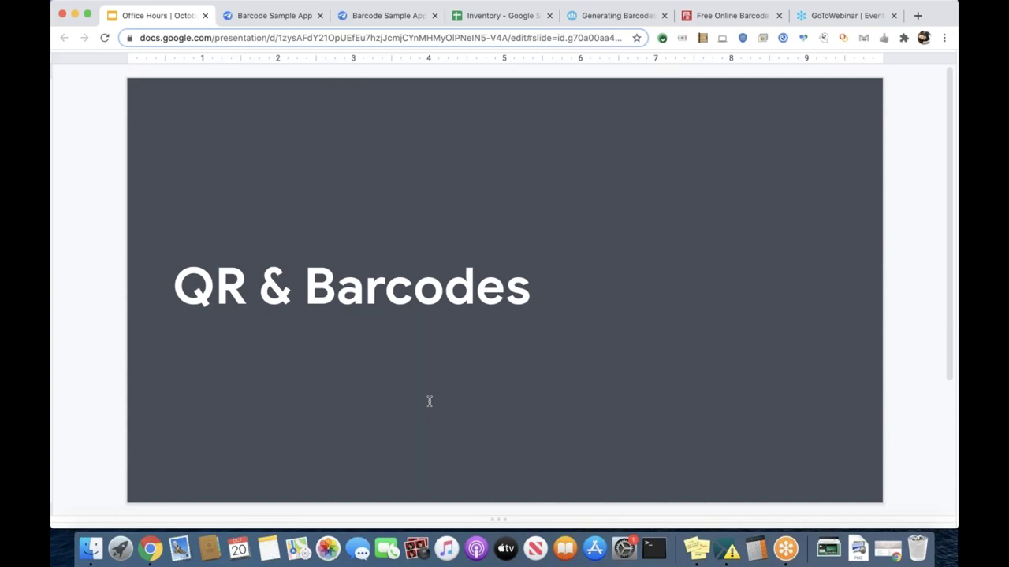
- Advance to the Generating Barcodes slide showing the barcode.tec-it.com community post
key("Down")
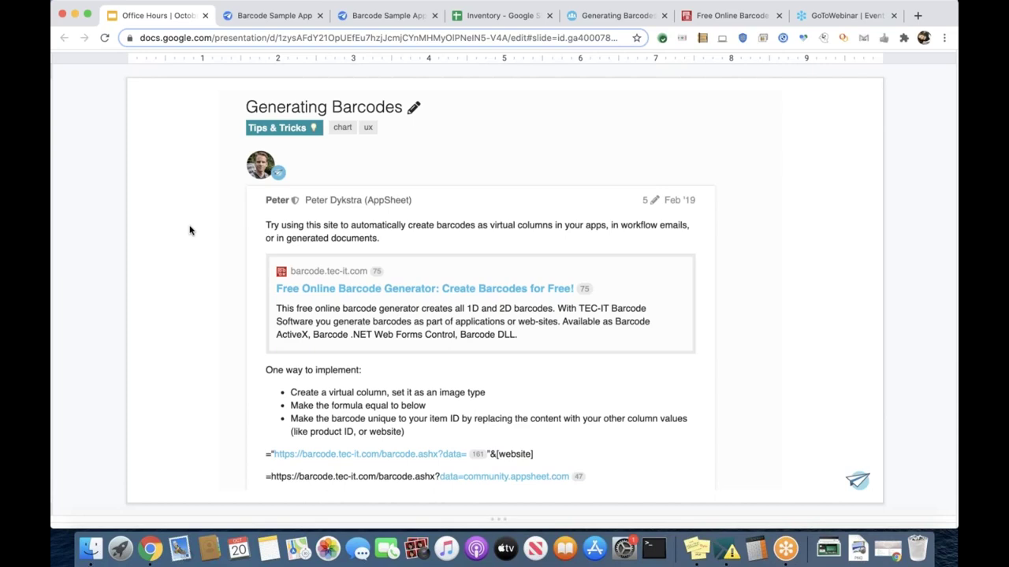
- Go back to the Overview slide comparing a 1D barcode with a QR code
key("Left")
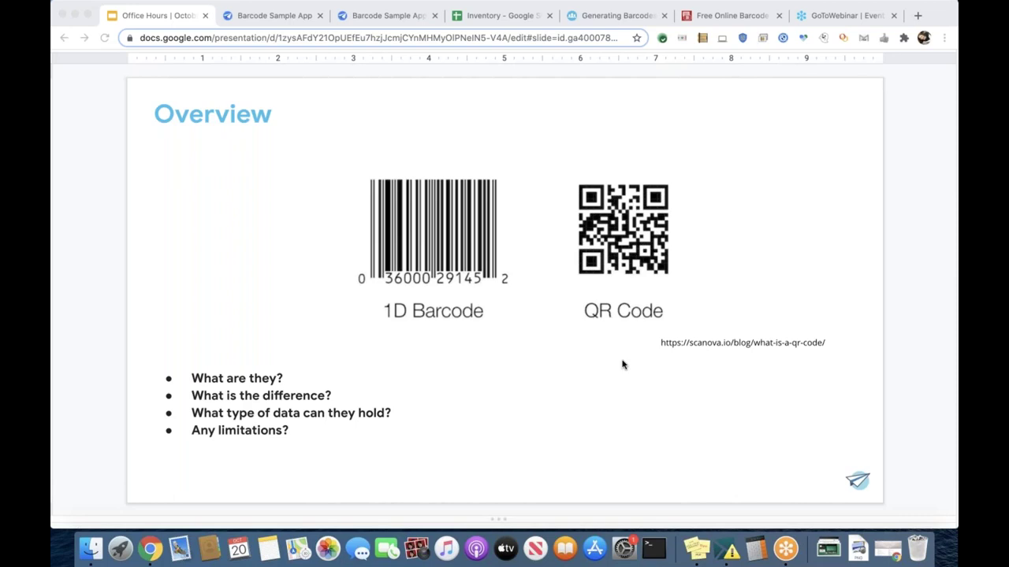
left_click(580, 380)
key("Down")
key("Up")
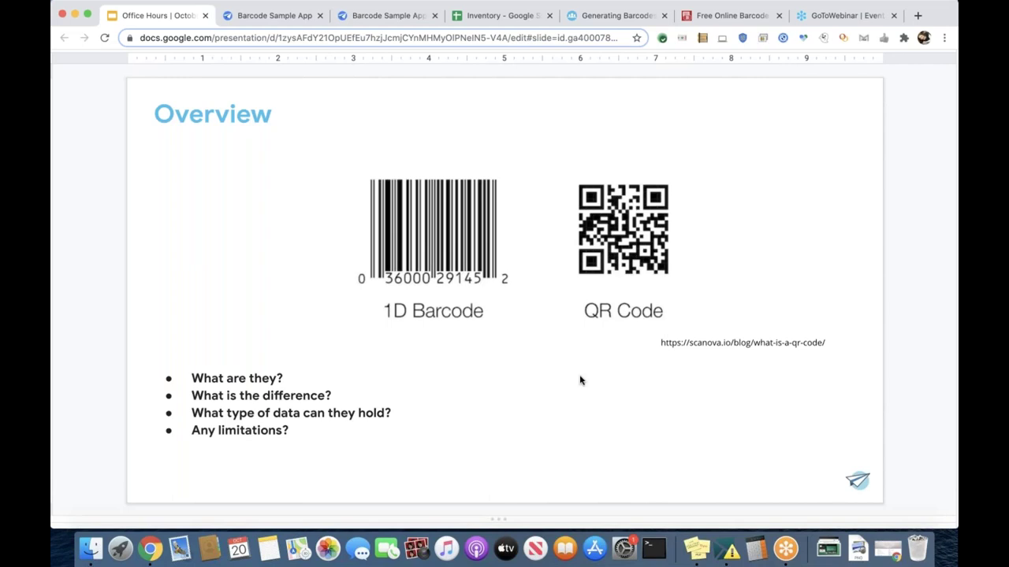
left_click(269, 18)
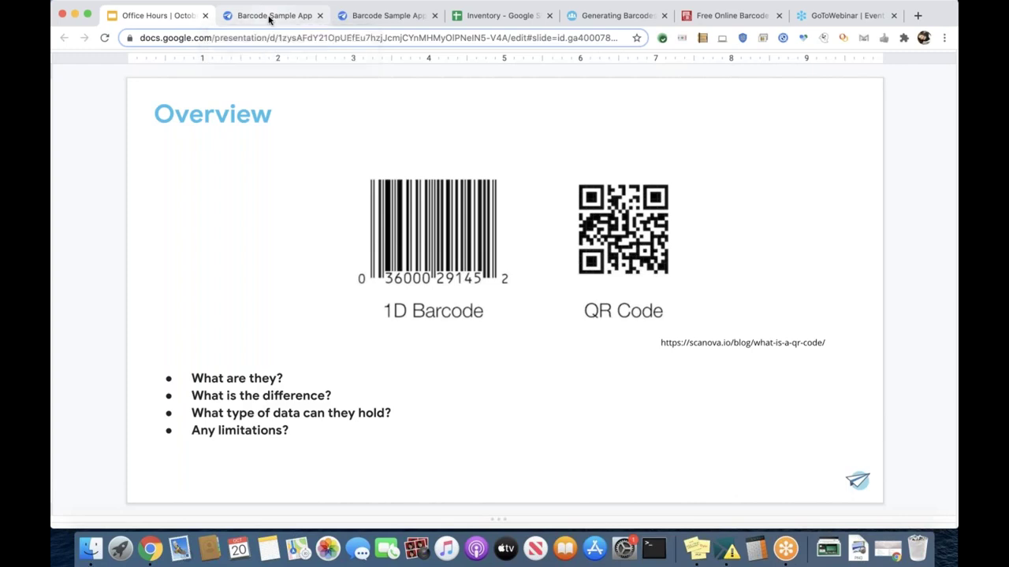
- Look over the Barcode Sample App landing page, then return to the editor's Inventory table settings
left_click(349, 17)
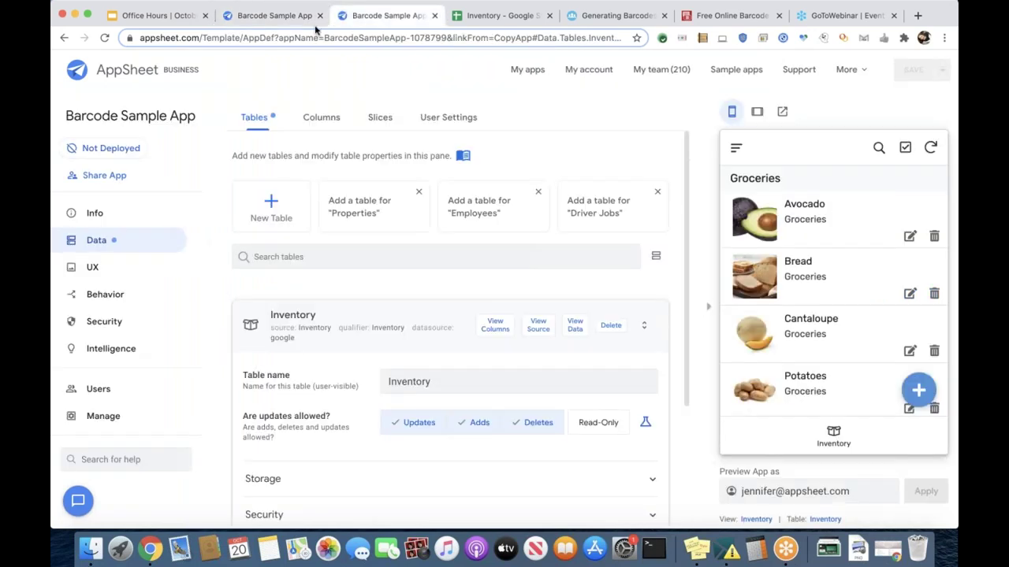
left_click(253, 19)
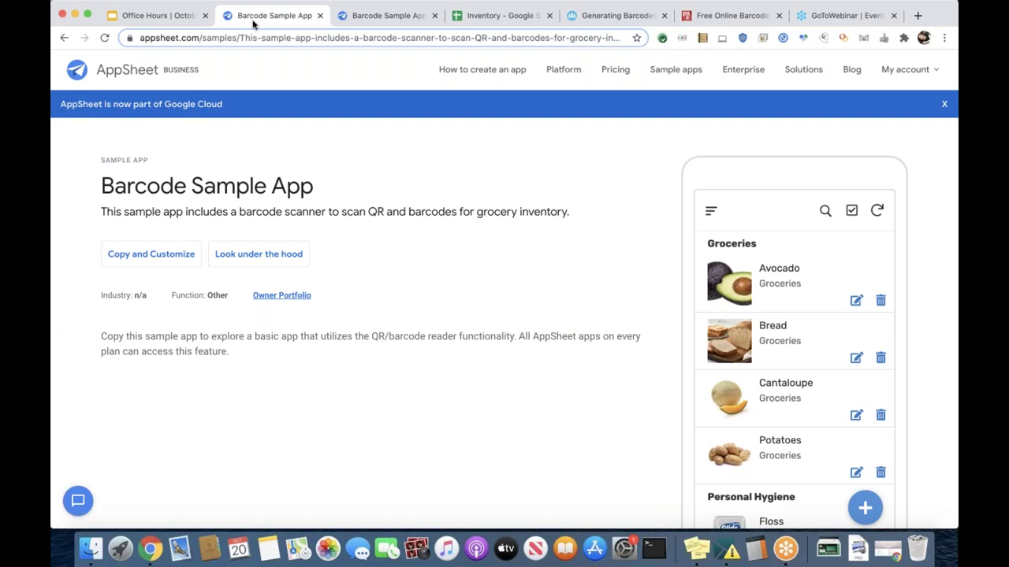
scroll(261, 362, "down", 5)
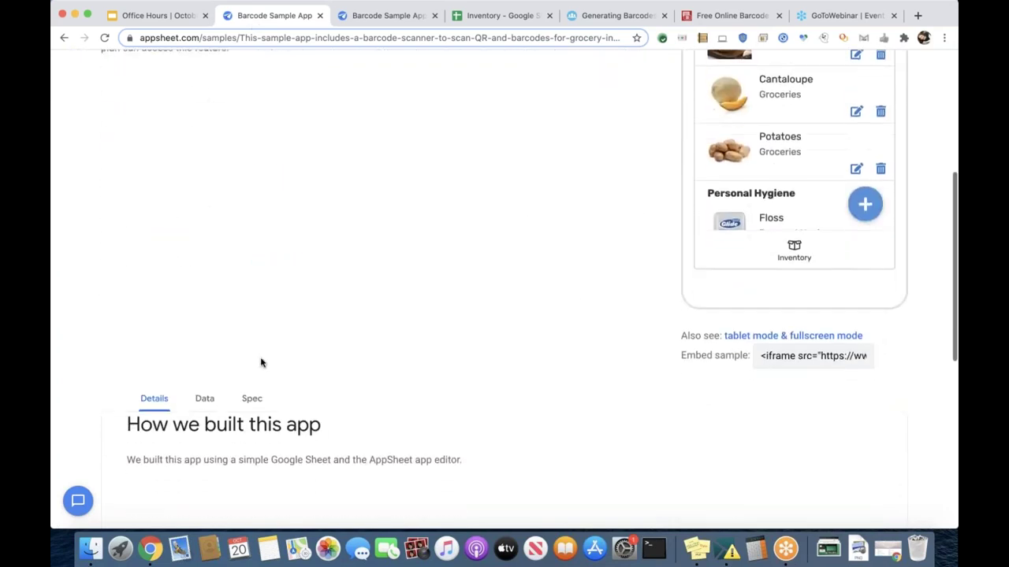
scroll(261, 363, "up", 5)
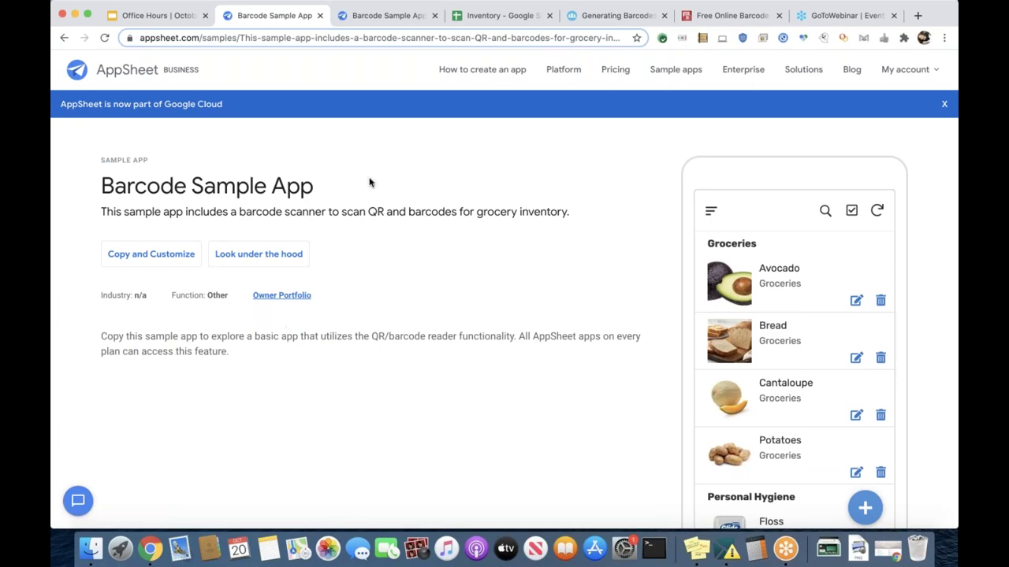
left_click(349, 19)
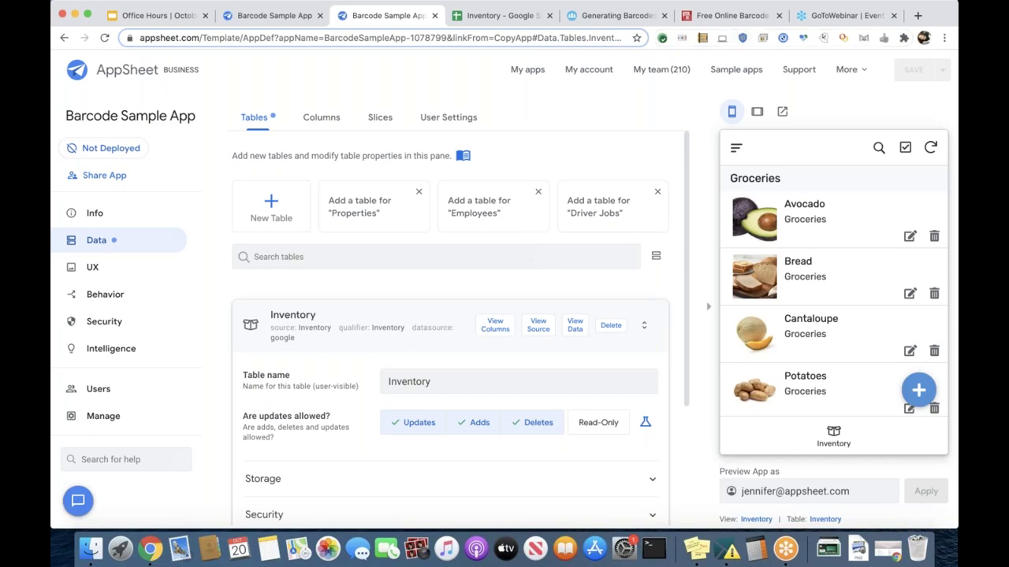
- Open the Potatoes item in the preview and start editing it
scroll(528, 254, "down", 1)
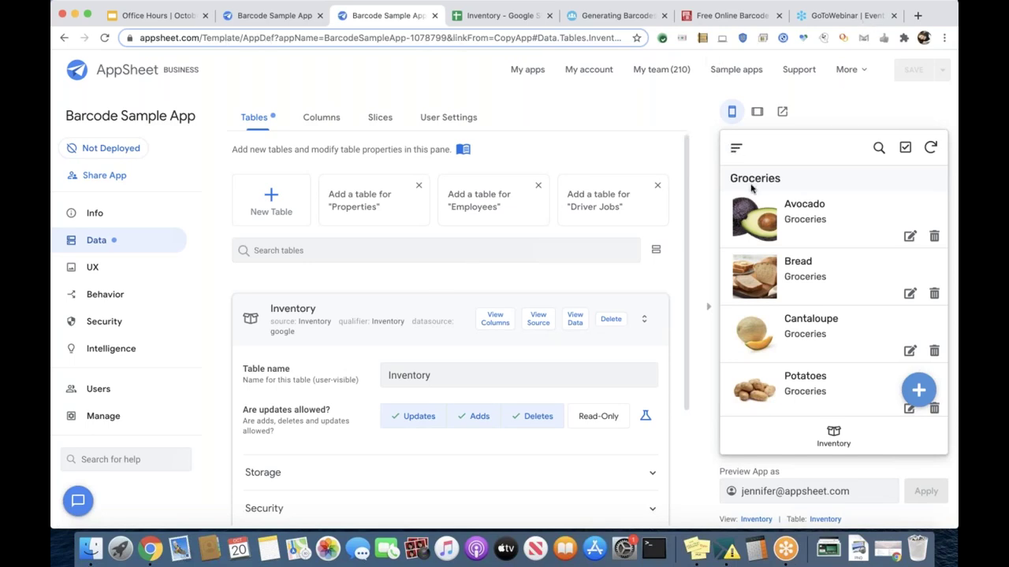
scroll(818, 264, "down", 3)
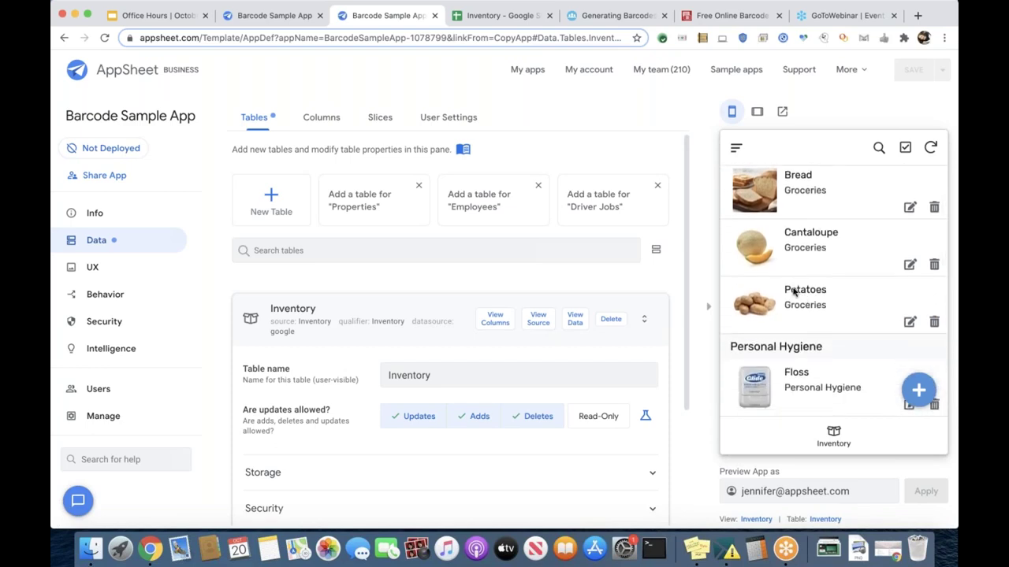
left_click(804, 300)
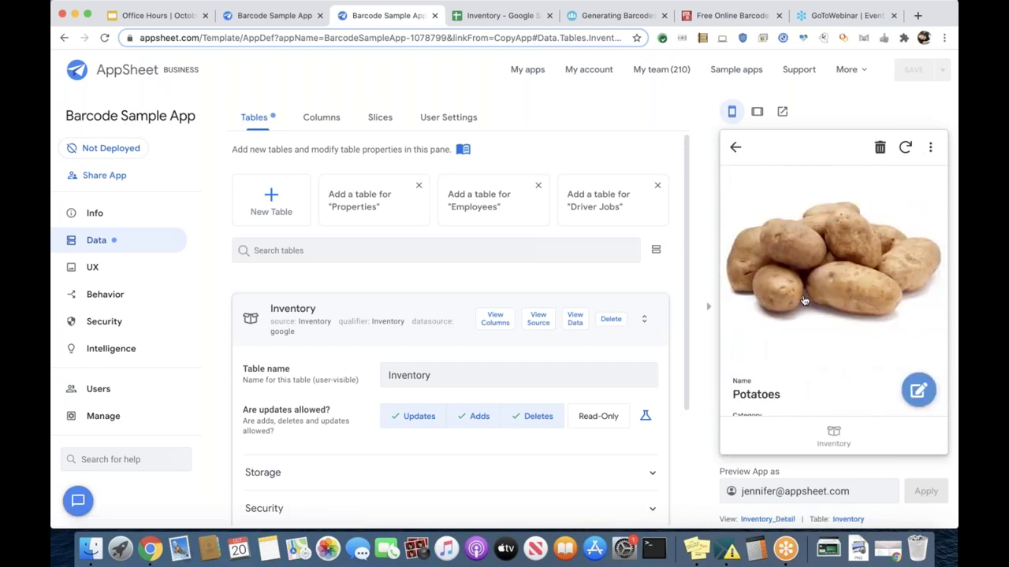
scroll(802, 300, "down", 5)
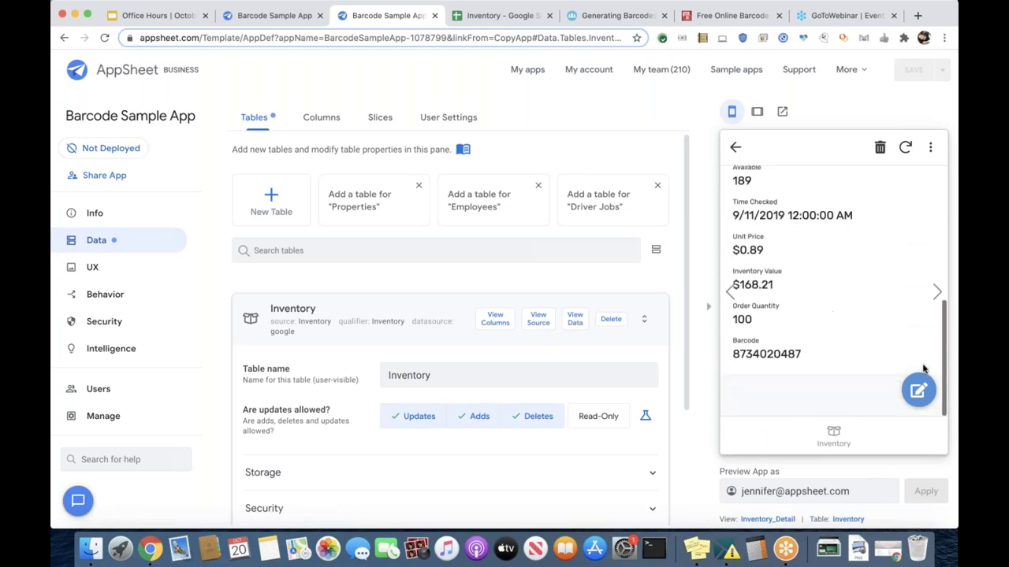
left_click(918, 390)
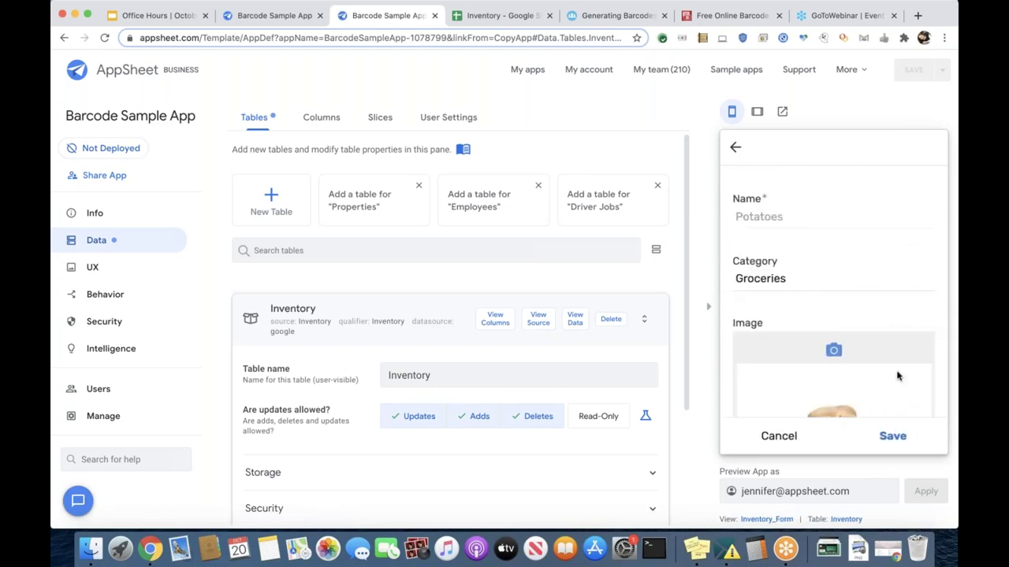
scroll(897, 376, "down", 10)
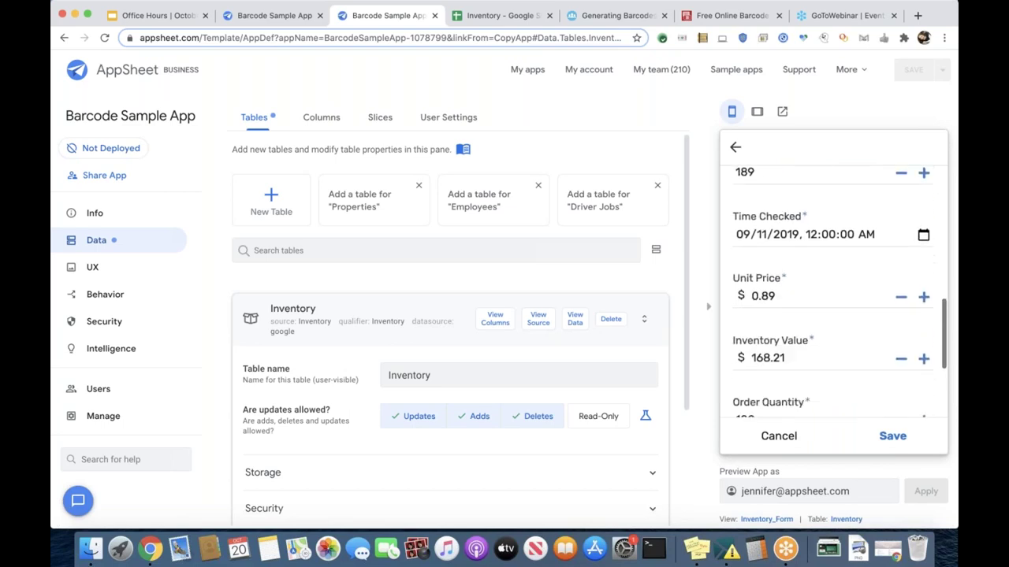
scroll(832, 300, "down", 4)
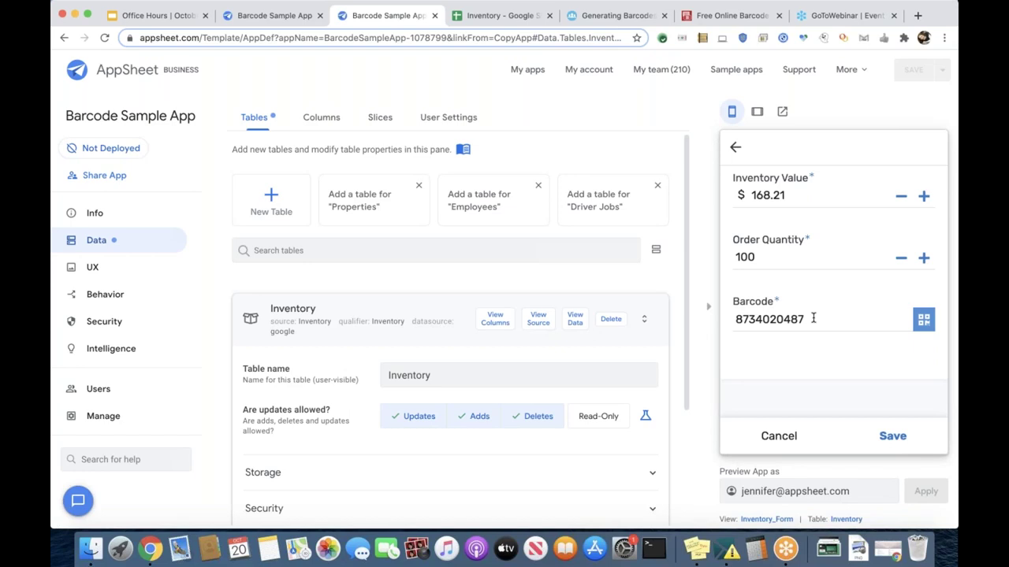
left_click(923, 322)
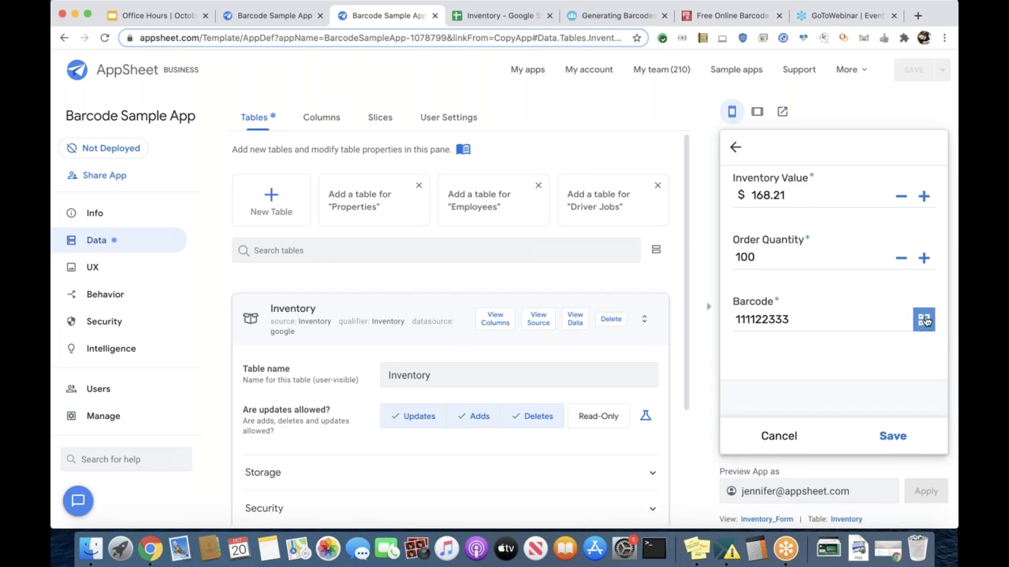
scroll(844, 282, "up", 5)
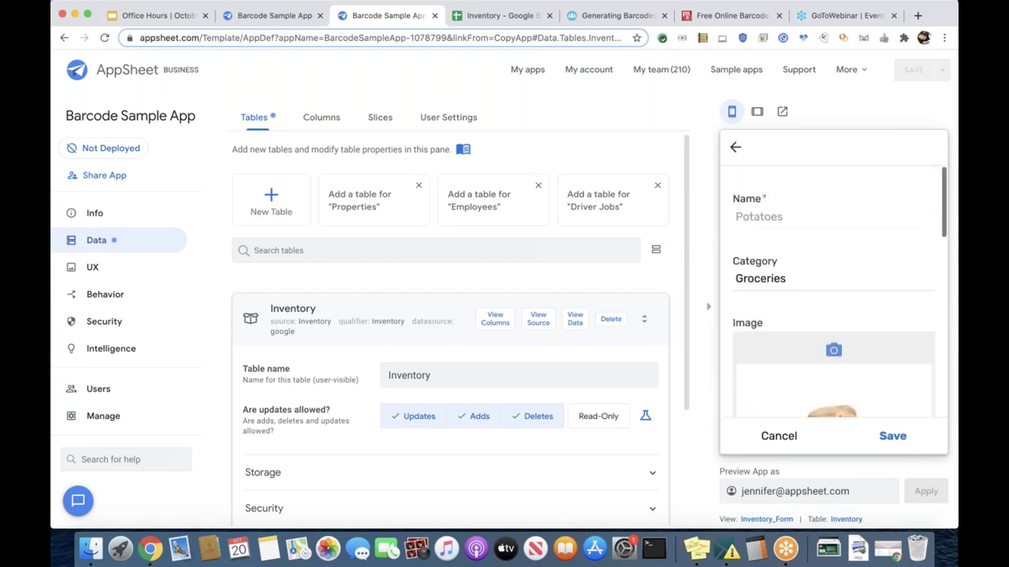
scroll(845, 282, "down", 5)
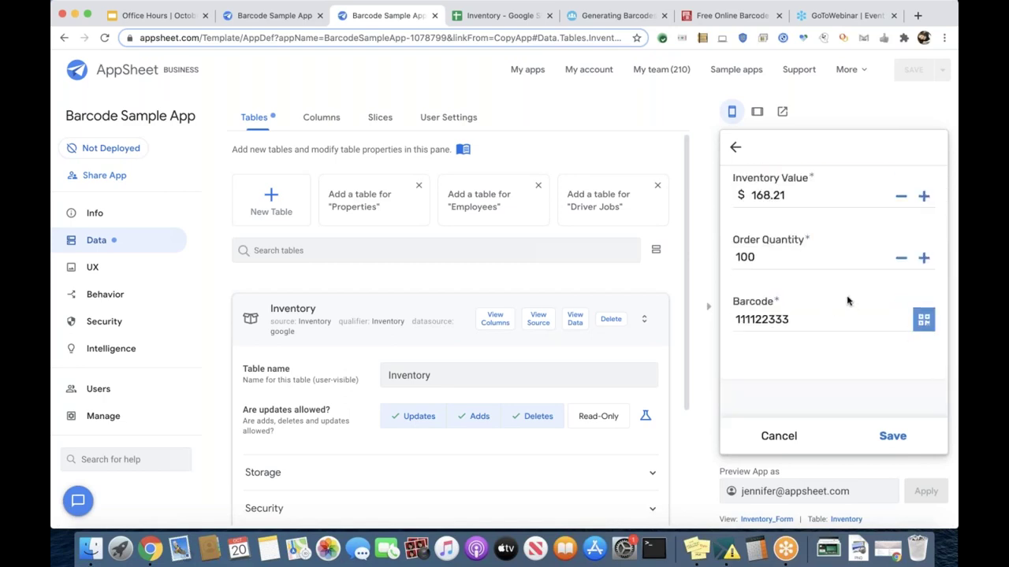
scroll(847, 299, "up", 5)
scroll(847, 299, "down", 5)
scroll(777, 315, "up", 5)
key("Escape")
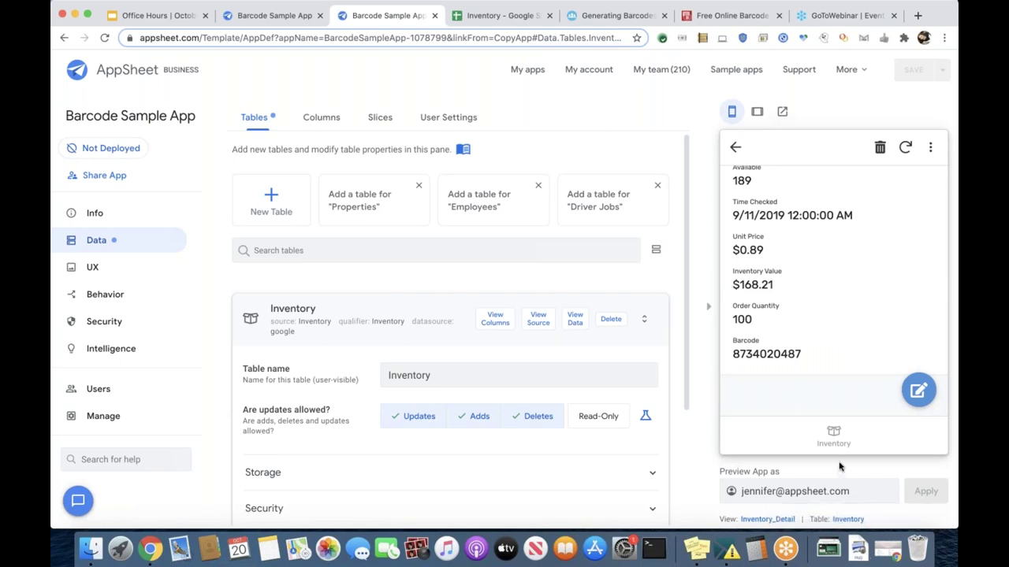
left_click(833, 437)
left_click(905, 147)
scroll(802, 354, "up", 5)
scroll(801, 354, "down", 5)
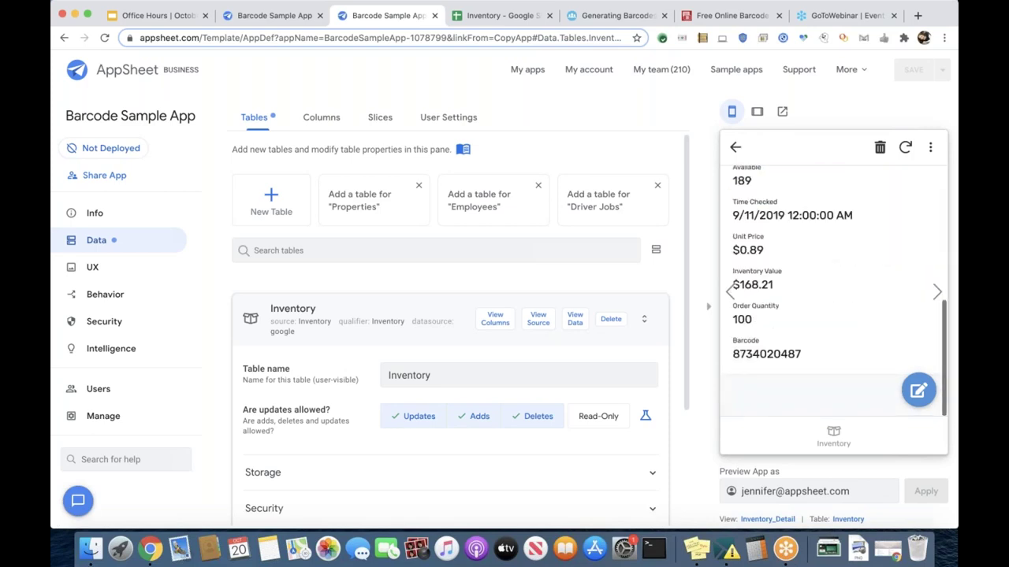
left_click(833, 434)
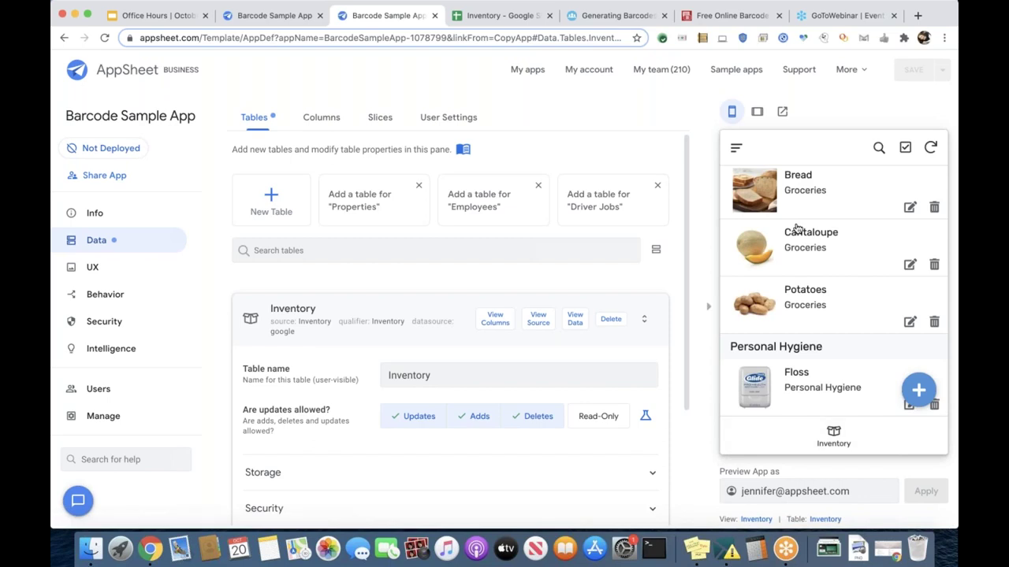
scroll(796, 229, "up", 2)
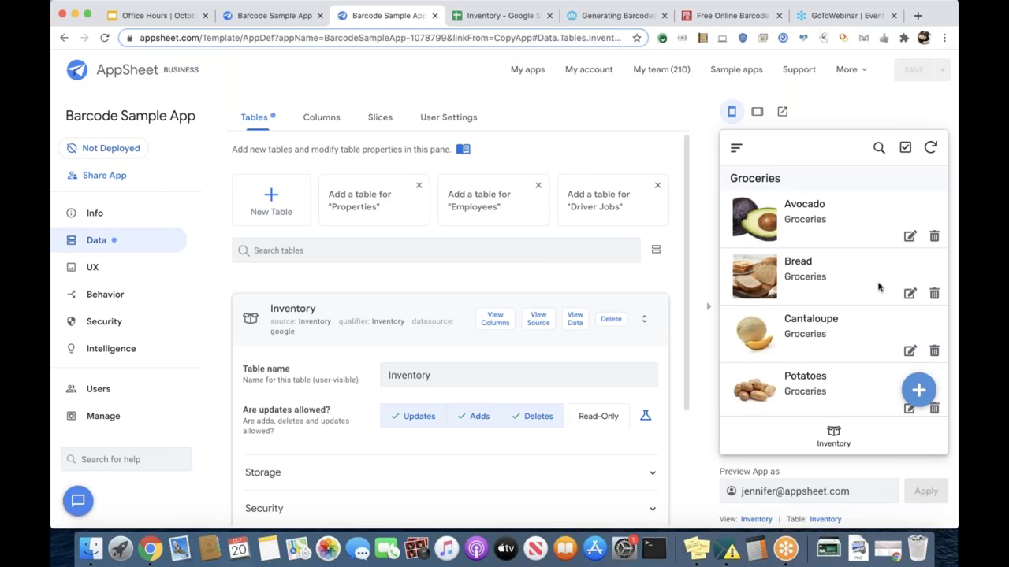
left_click(809, 388)
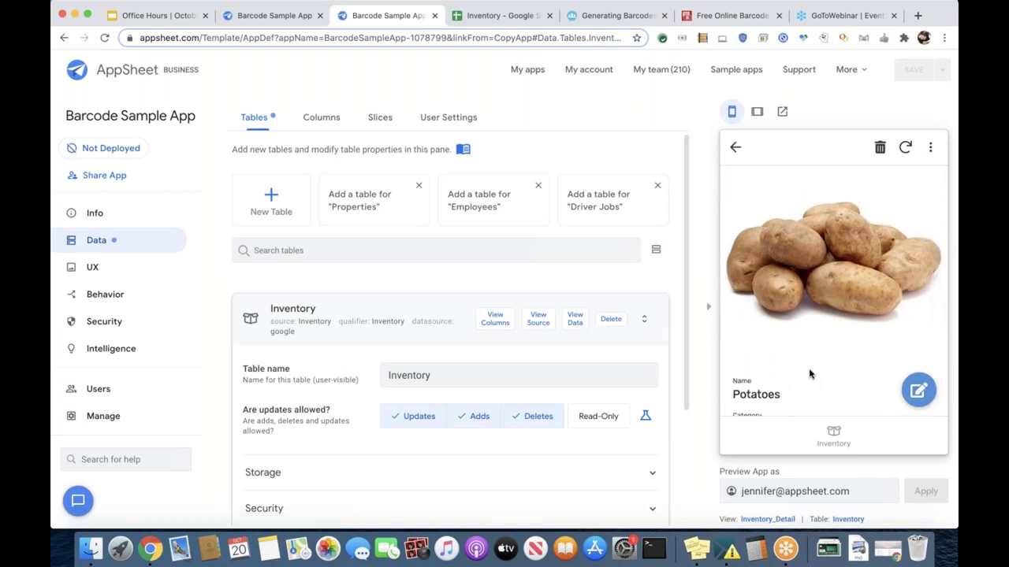
scroll(810, 375, "down", 5)
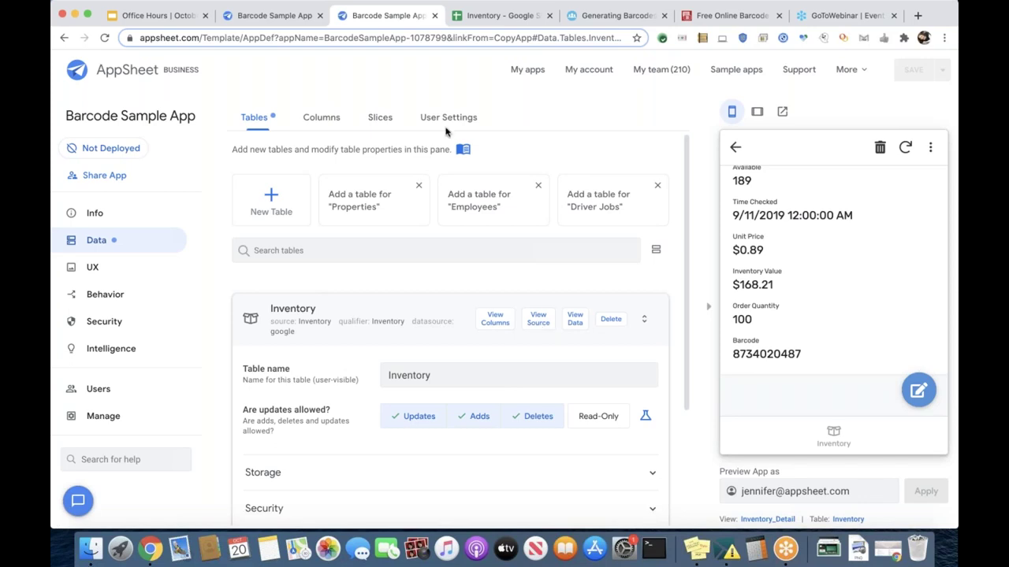
left_click(473, 20)
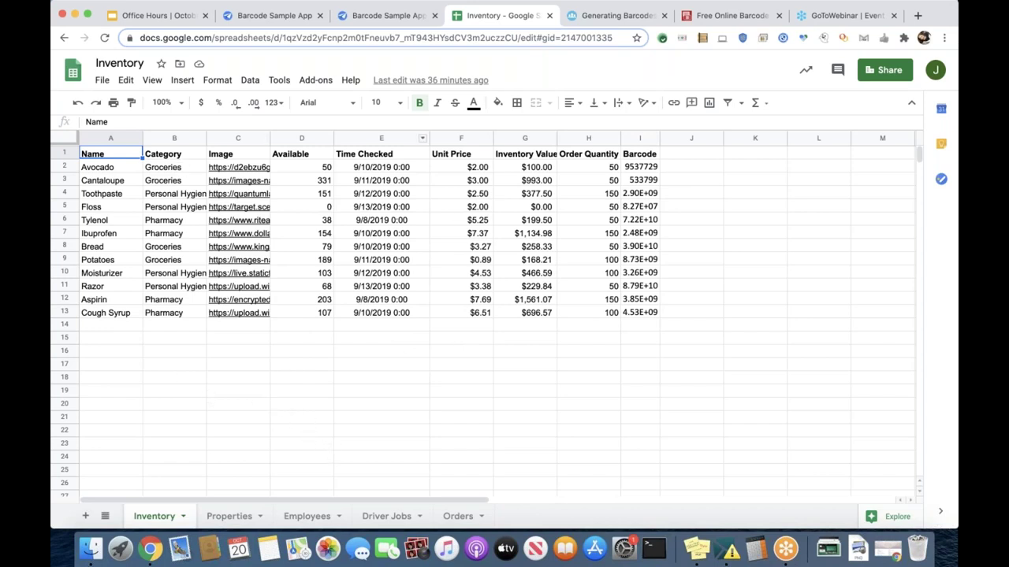
left_click(64, 260)
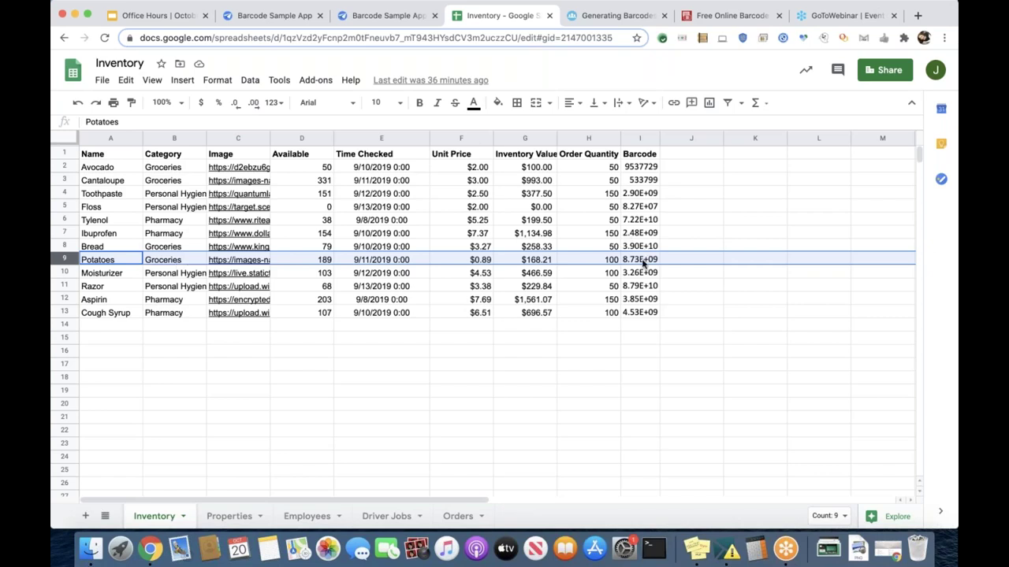
left_click_drag(660, 138, 702, 137)
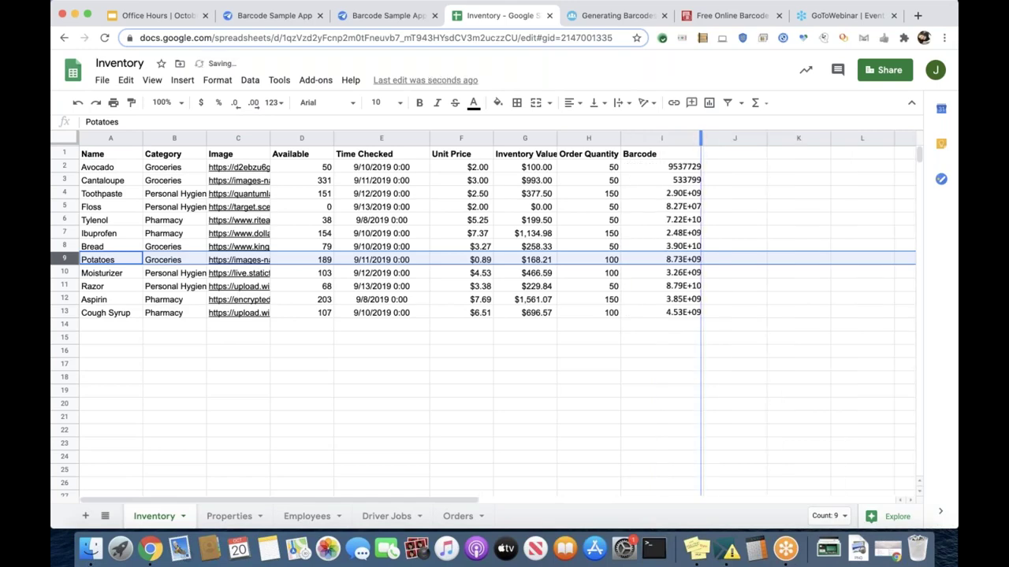
key("ctrl+z")
left_click(228, 516)
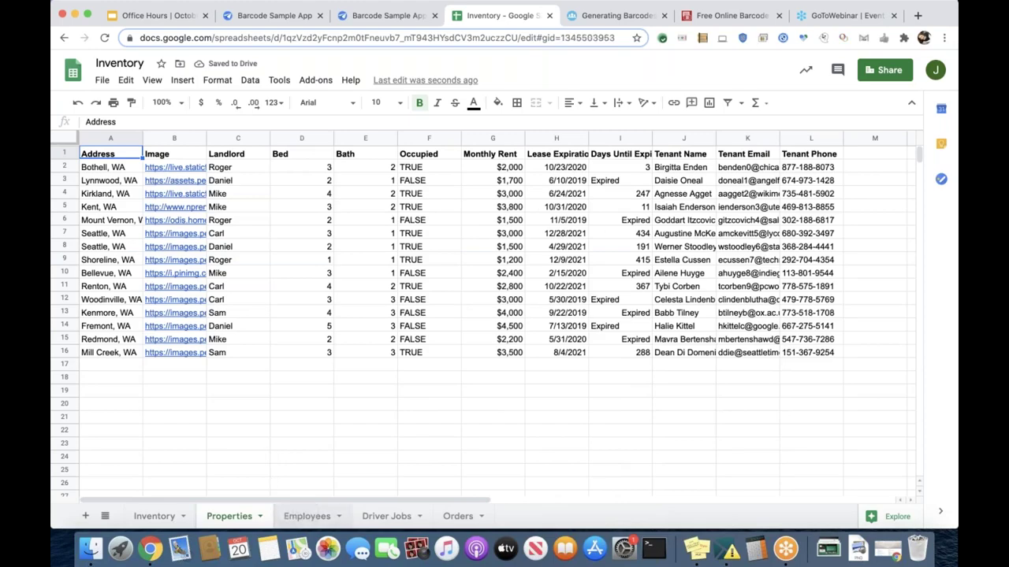
left_click(306, 516)
left_click(387, 516)
left_click(457, 517)
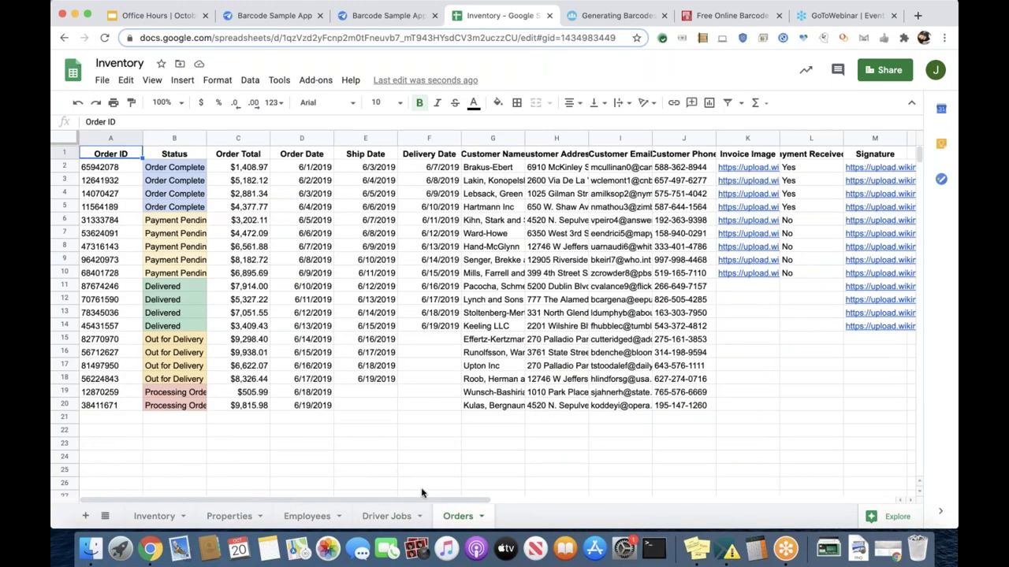
scroll(386, 492, "right", 10)
left_click(161, 516)
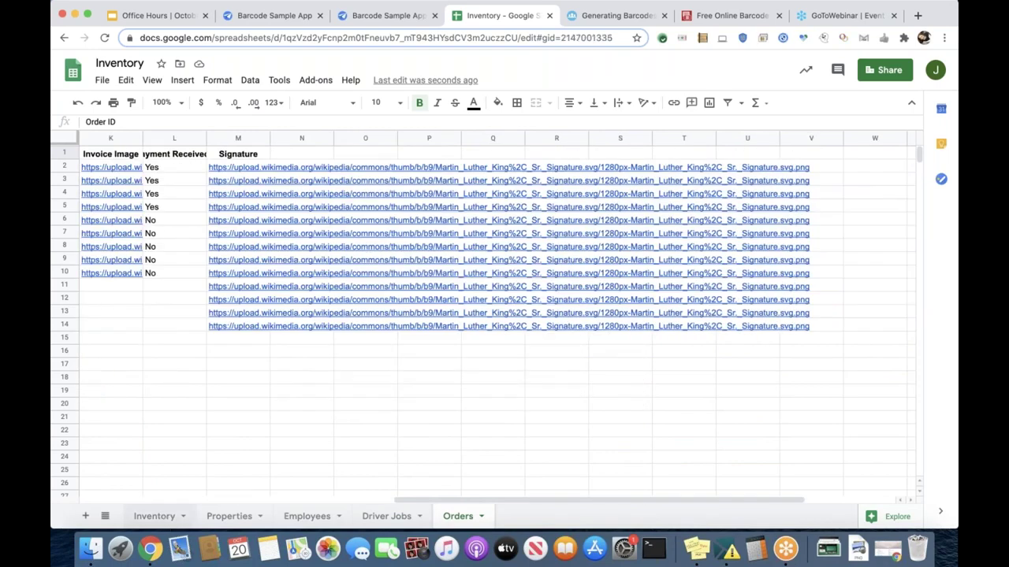
scroll(442, 295, "right", 10)
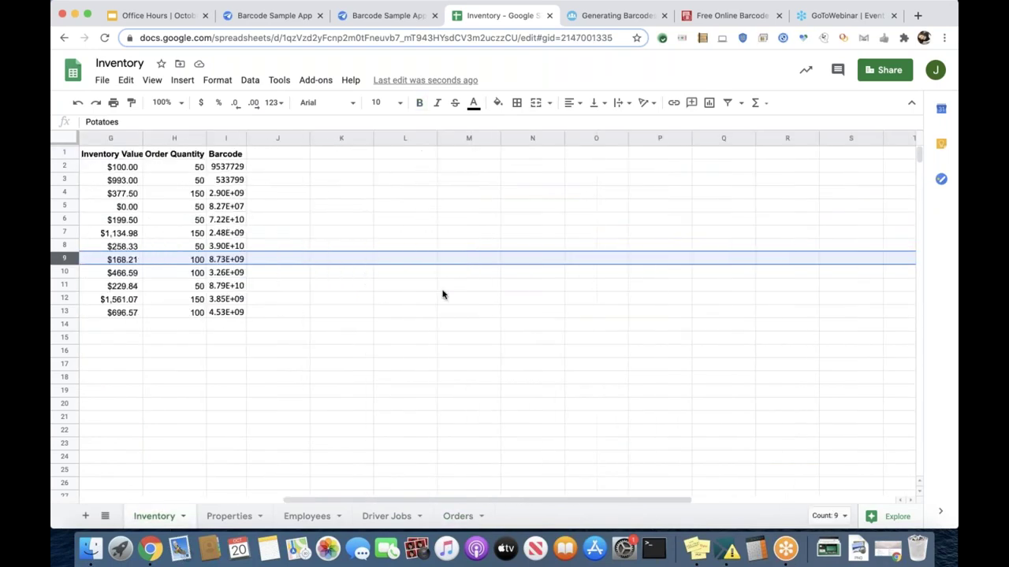
scroll(442, 295, "left", 10)
scroll(442, 294, "down", 1)
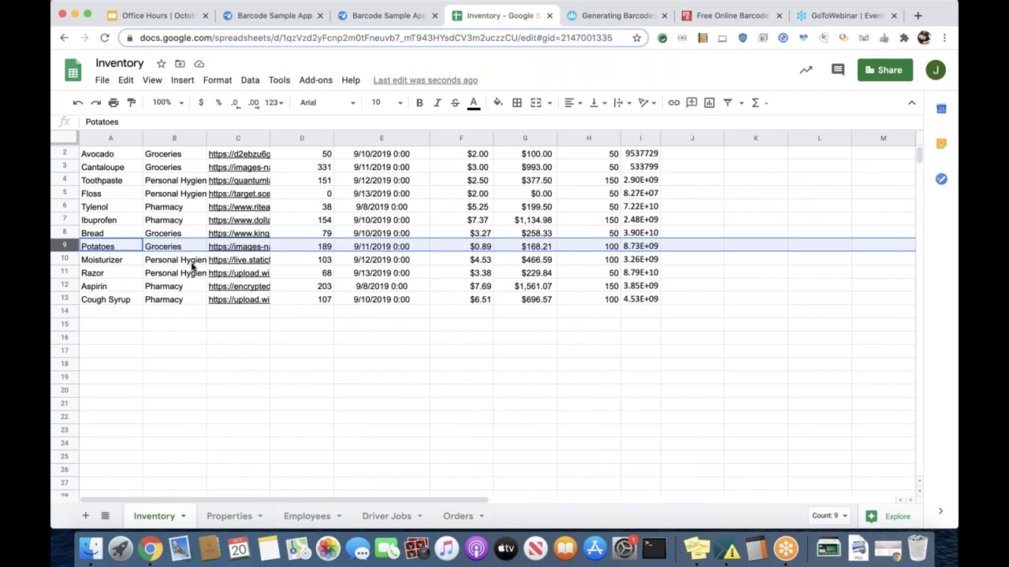
left_click(244, 250)
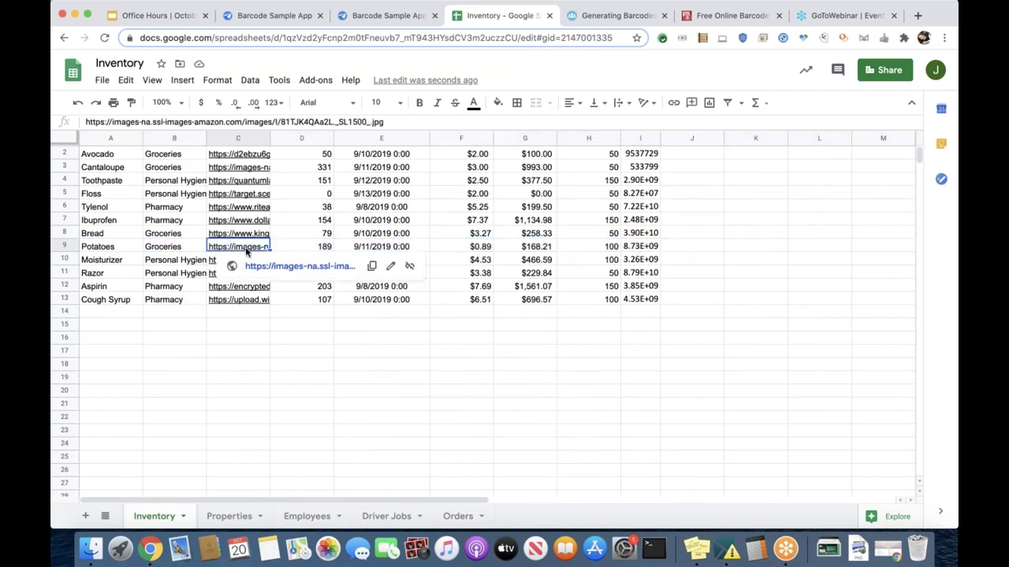
left_click(350, 388)
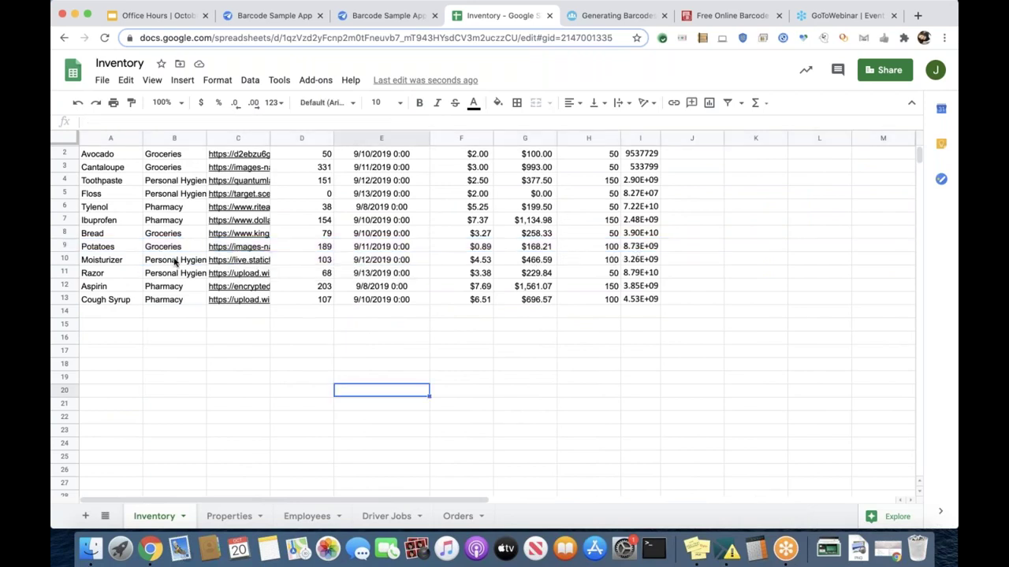
left_click(66, 246)
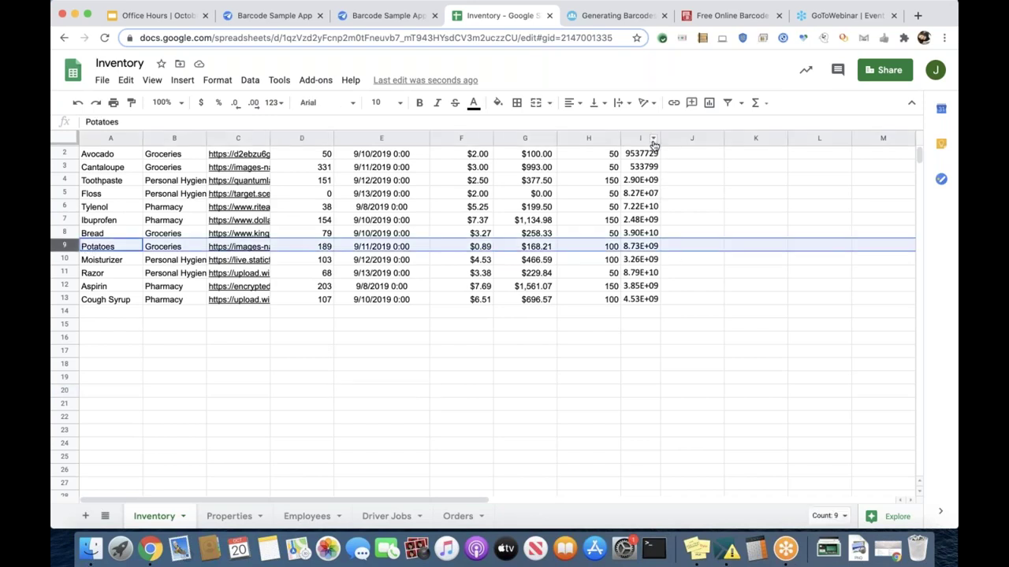
- Format column I as Plain text, widen it, and select the Potatoes row
left_click(653, 139)
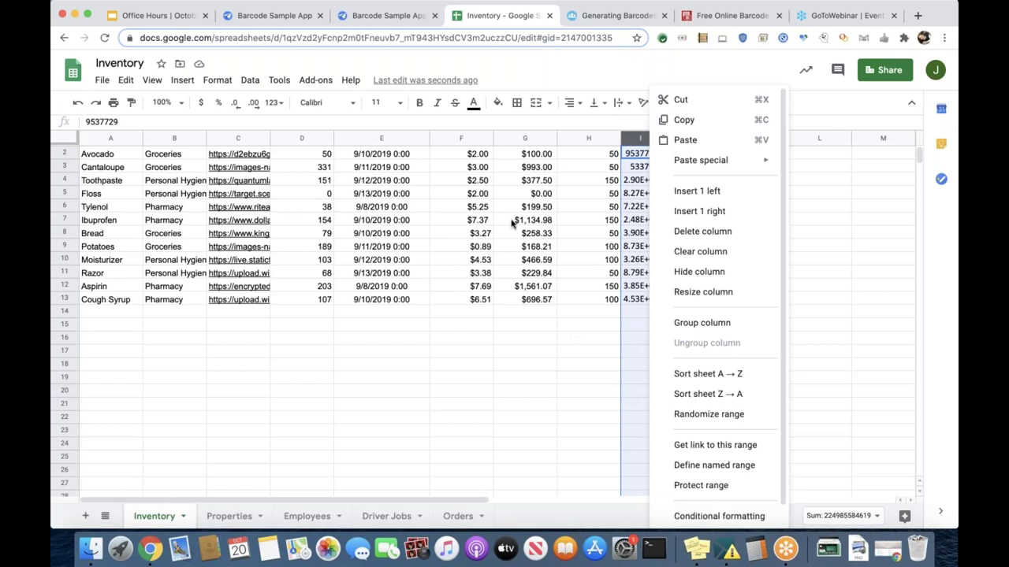
left_click(218, 80)
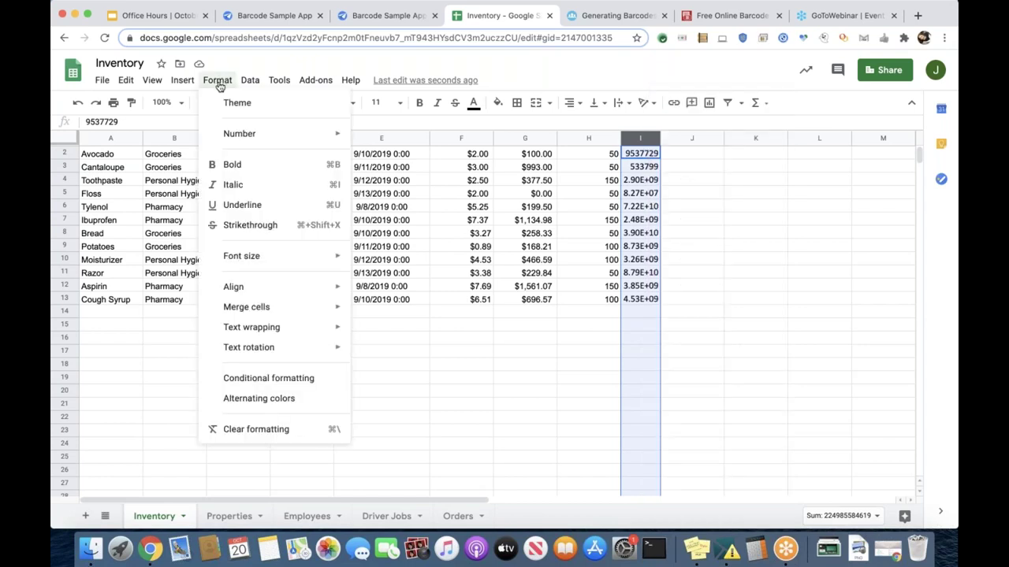
mouse_move(247, 136)
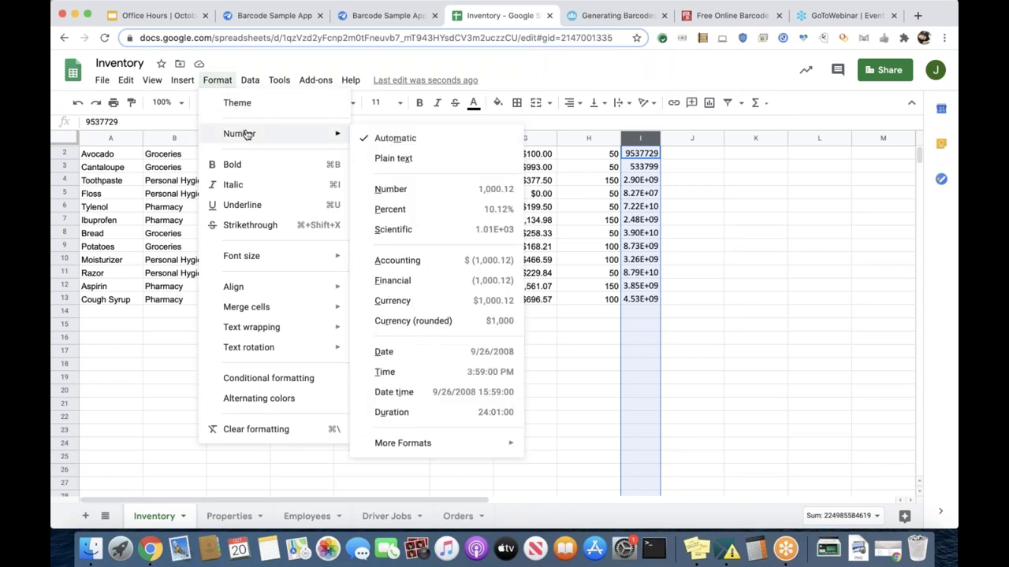
left_click(473, 160)
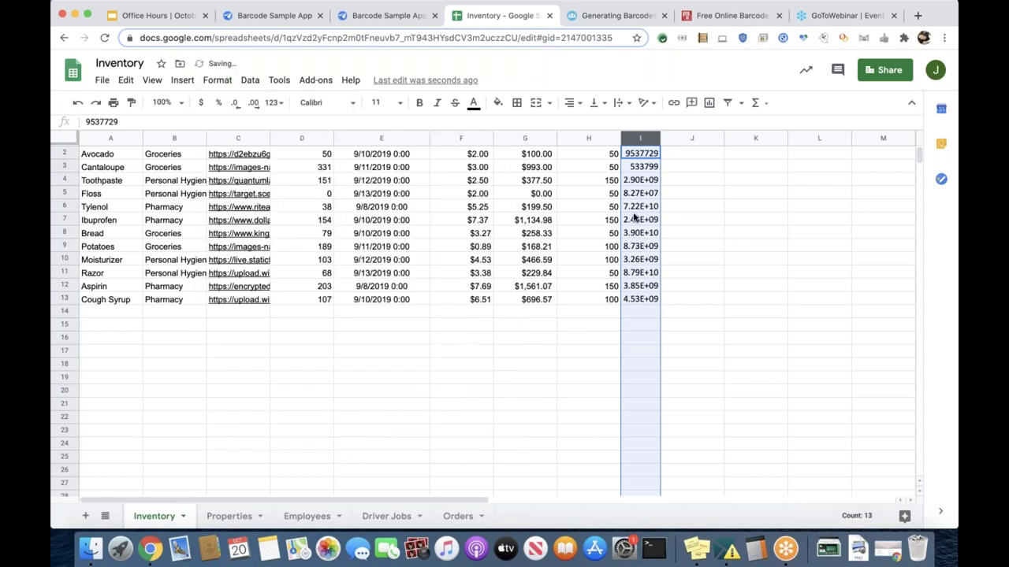
left_click_drag(660, 138, 698, 138)
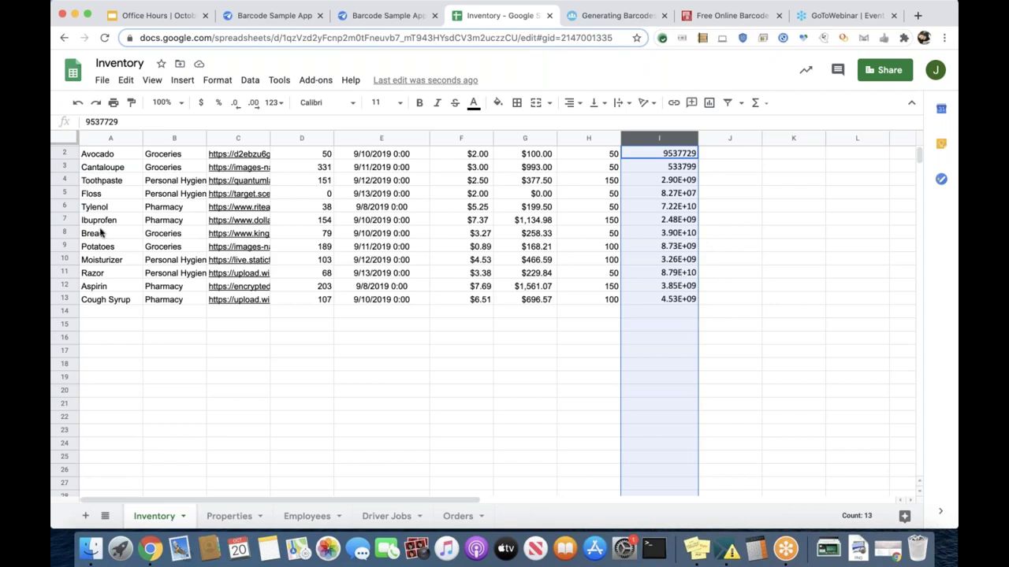
left_click(69, 247)
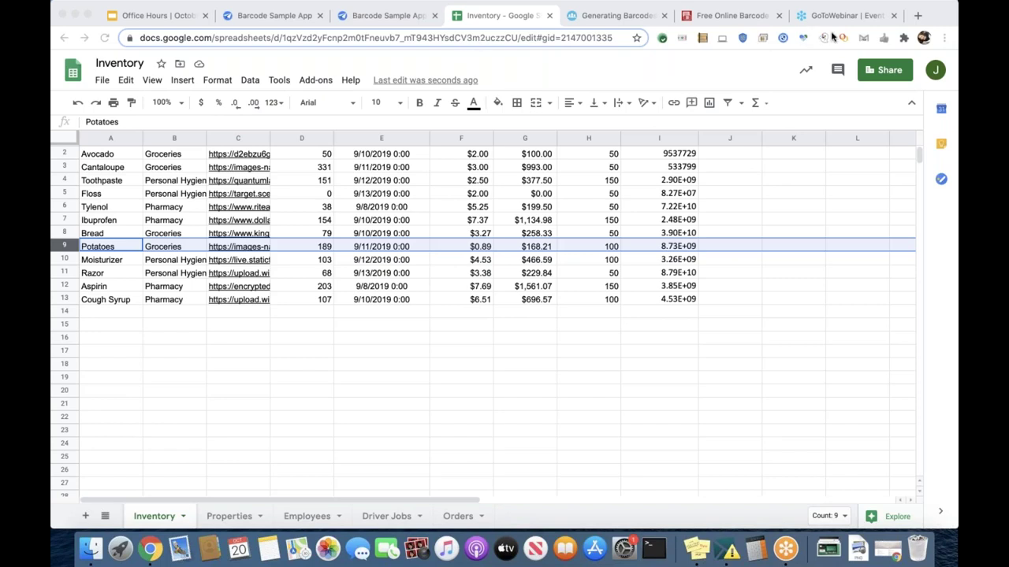
- Switch back to the Barcode Sample App editor's Data > Tables pane
left_click(370, 16)
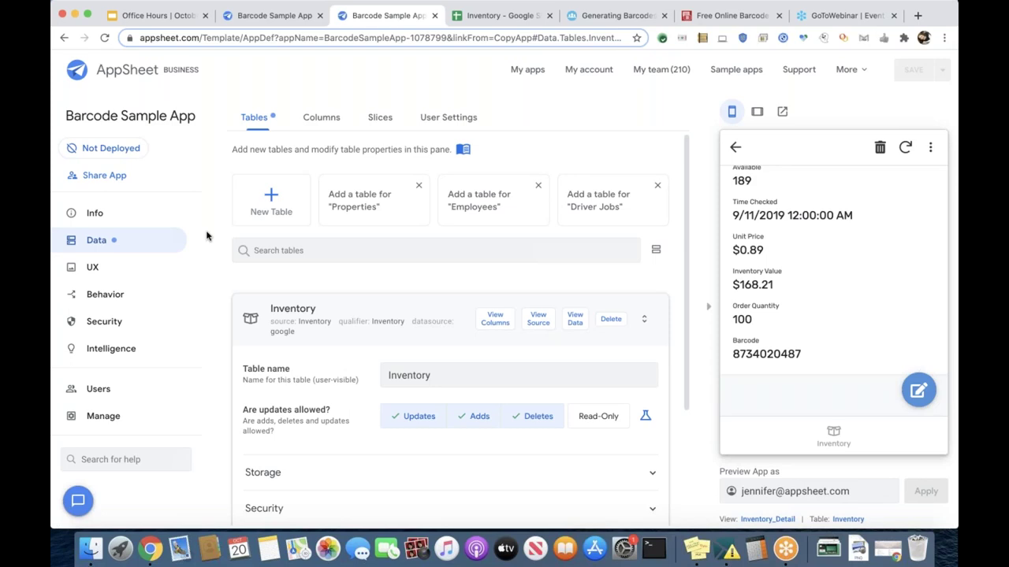
scroll(207, 236, "down", 1)
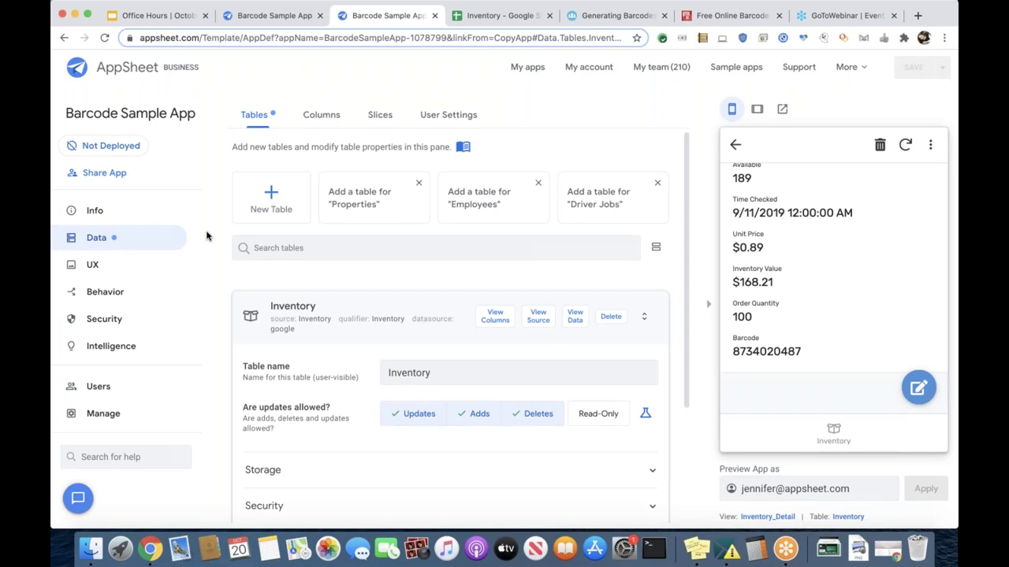
scroll(218, 266, "up", 1)
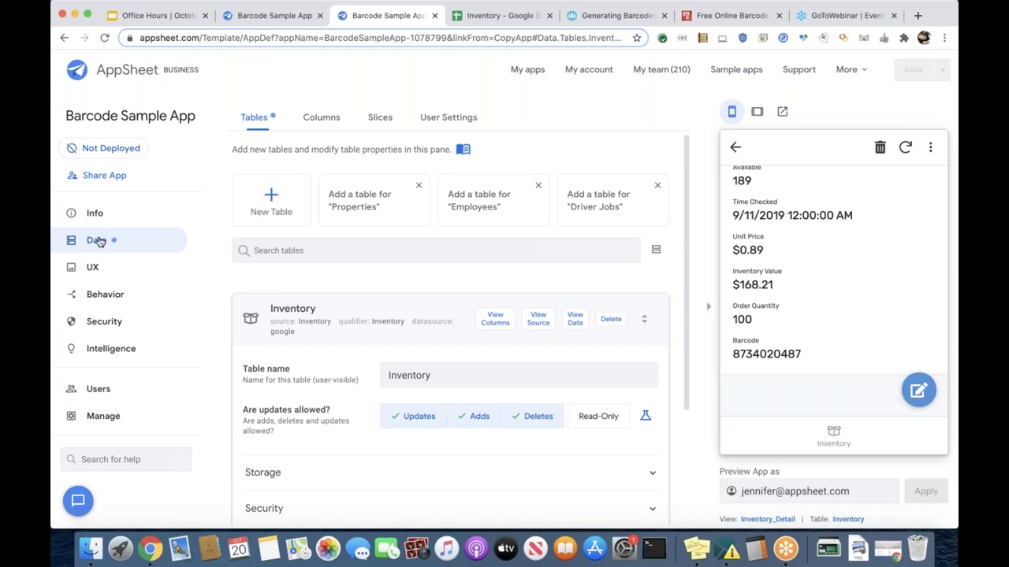
- Show the Inventory table's 10 columns, down to the Barcode column
left_click(493, 318)
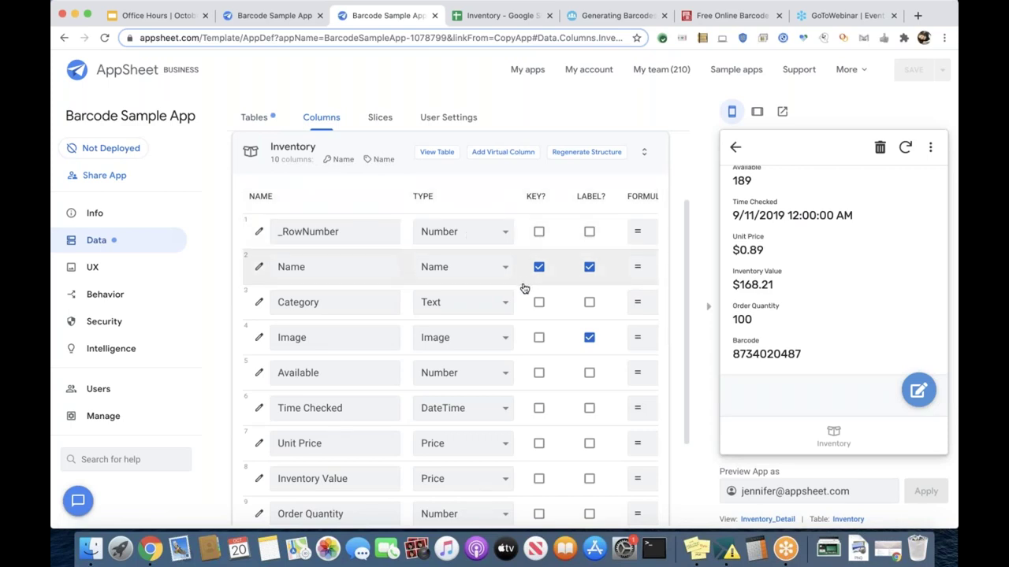
scroll(524, 288, "down", 1)
scroll(524, 288, "down", 3)
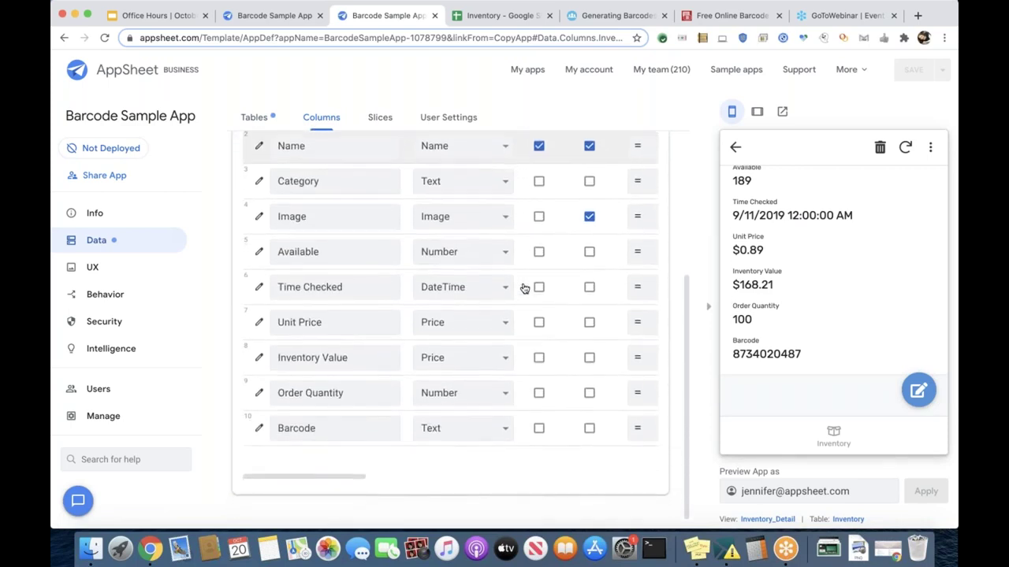
- Review the Barcode column's settings, confirming Scannable is enabled, then close them
left_click(258, 423)
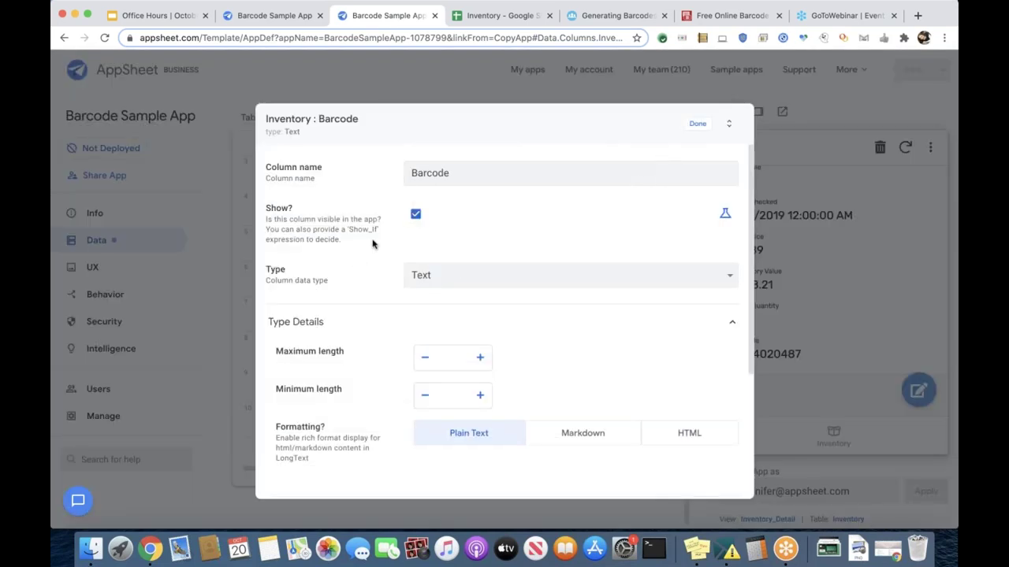
scroll(372, 244, "down", 5)
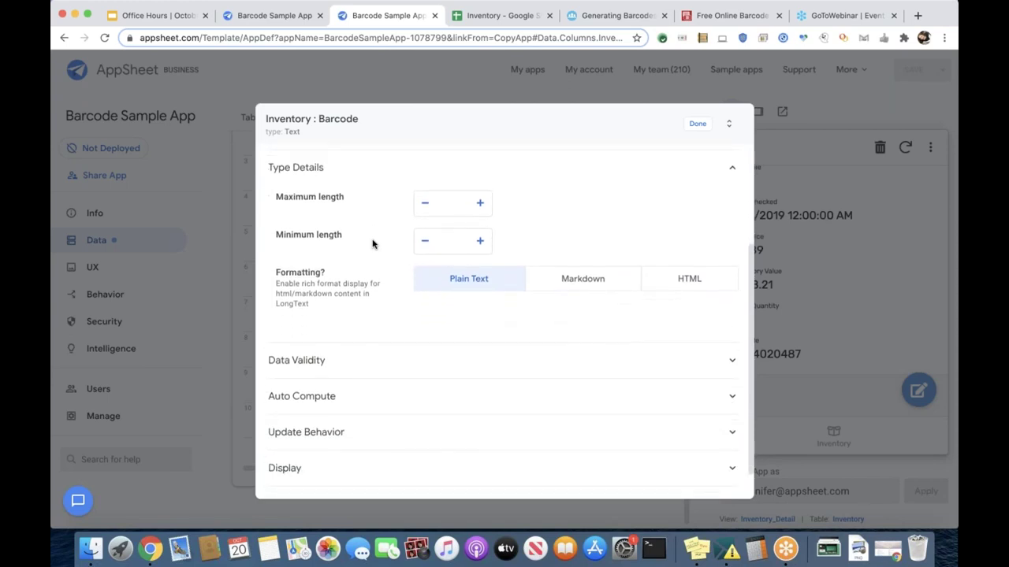
scroll(373, 243, "down", 1)
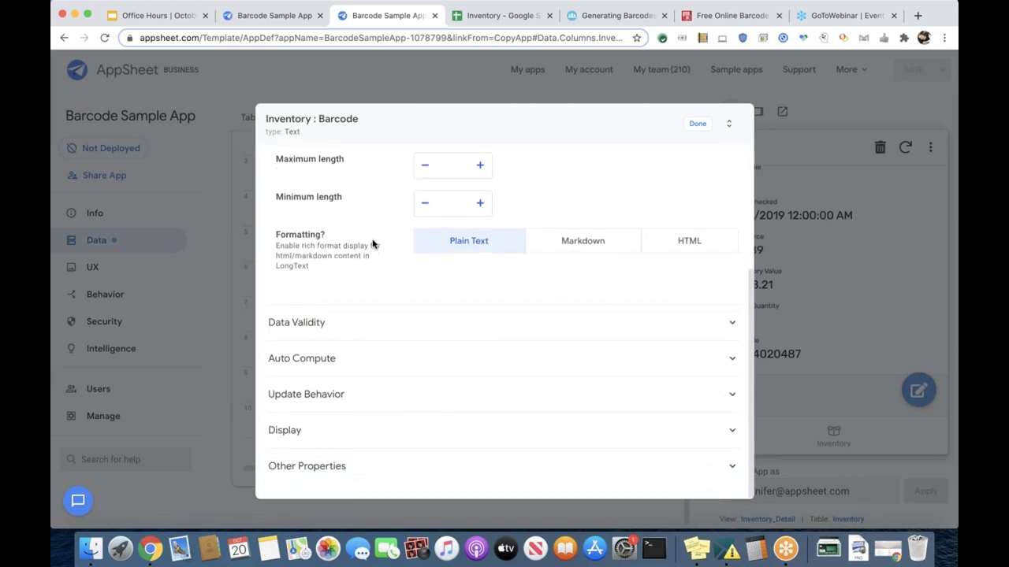
left_click(376, 466)
scroll(373, 468, "down", 4)
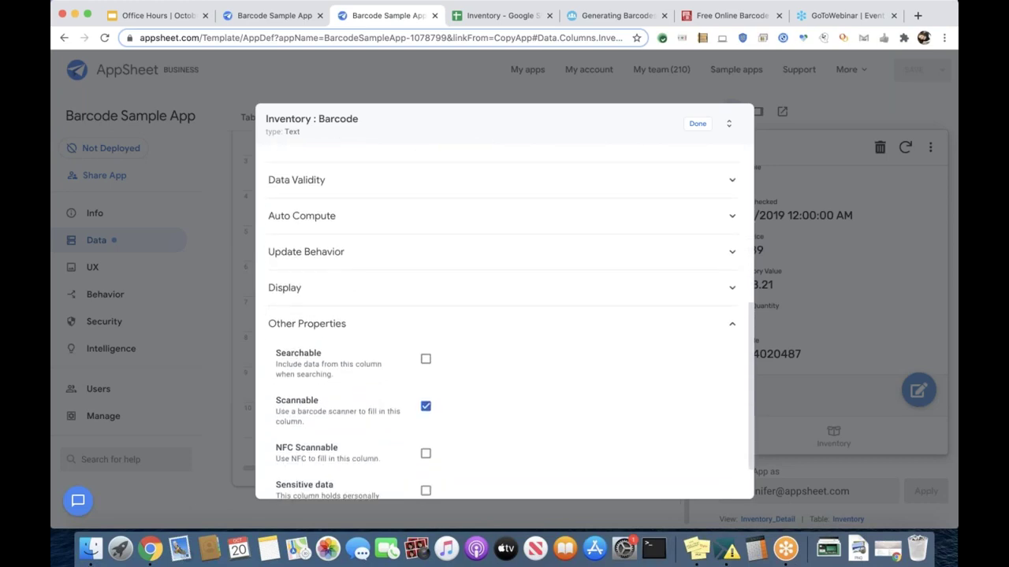
scroll(519, 392, "down", 2)
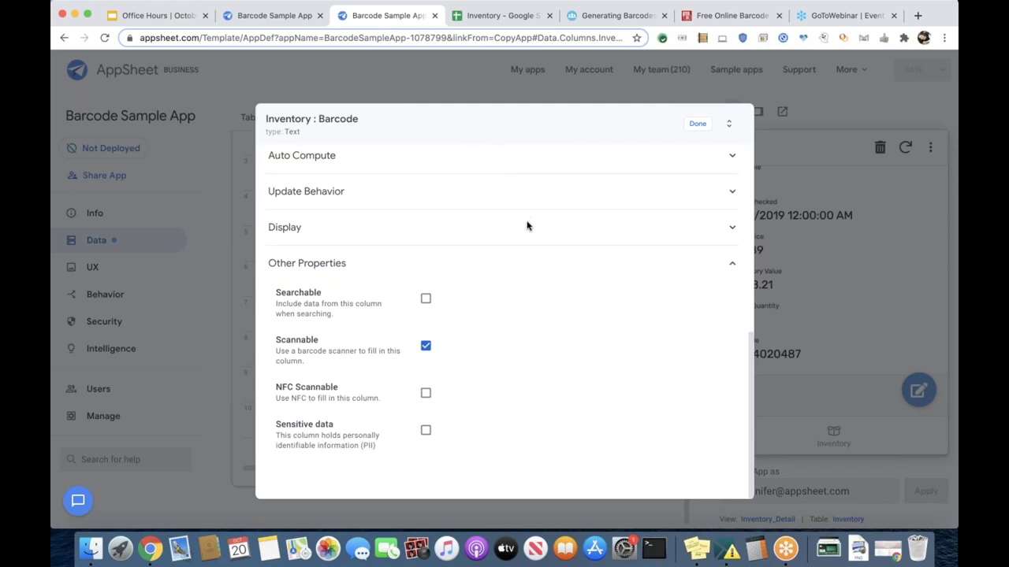
scroll(527, 226, "up", 3)
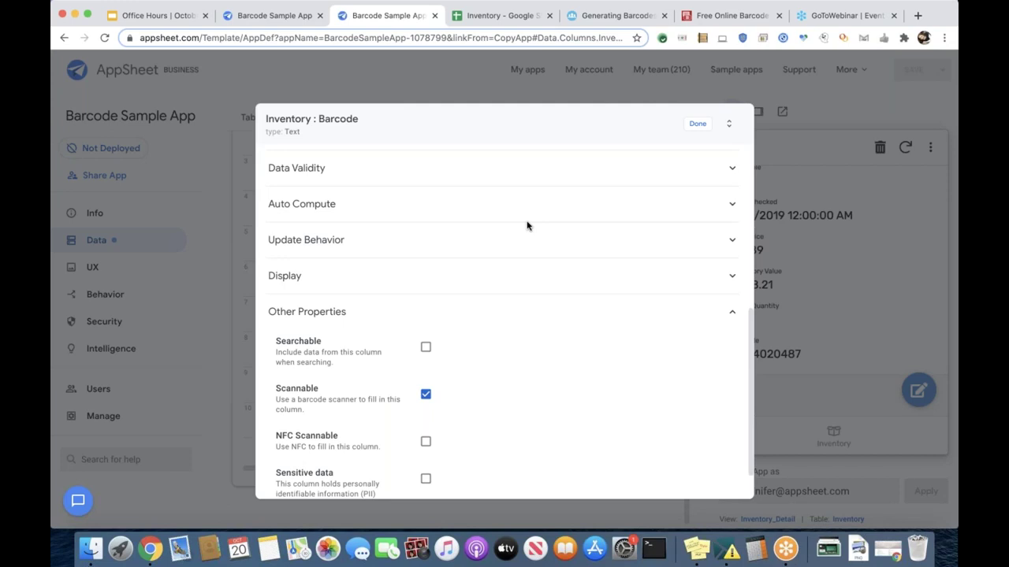
scroll(527, 227, "up", 3)
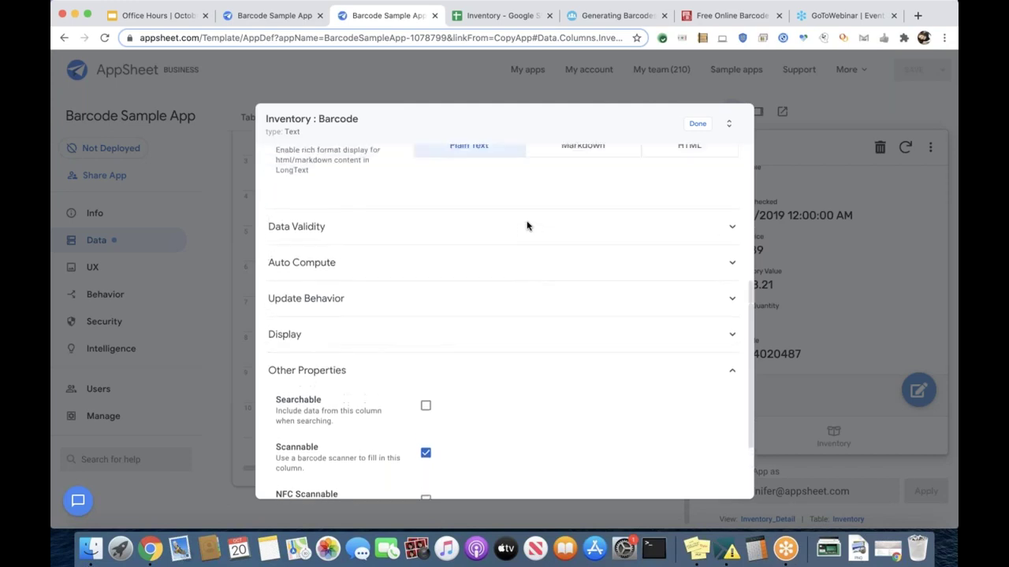
scroll(527, 226, "up", 1)
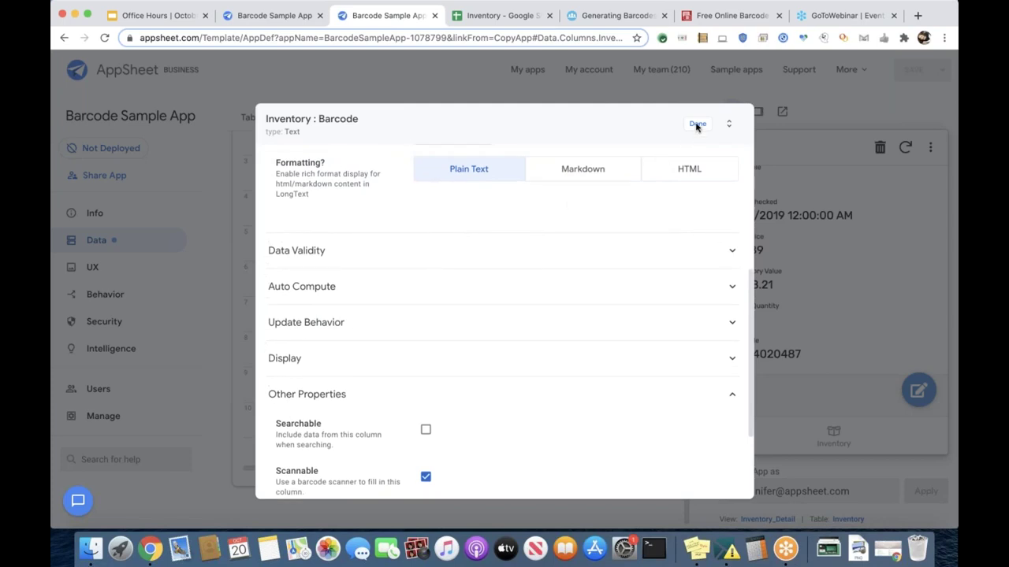
left_click(696, 126)
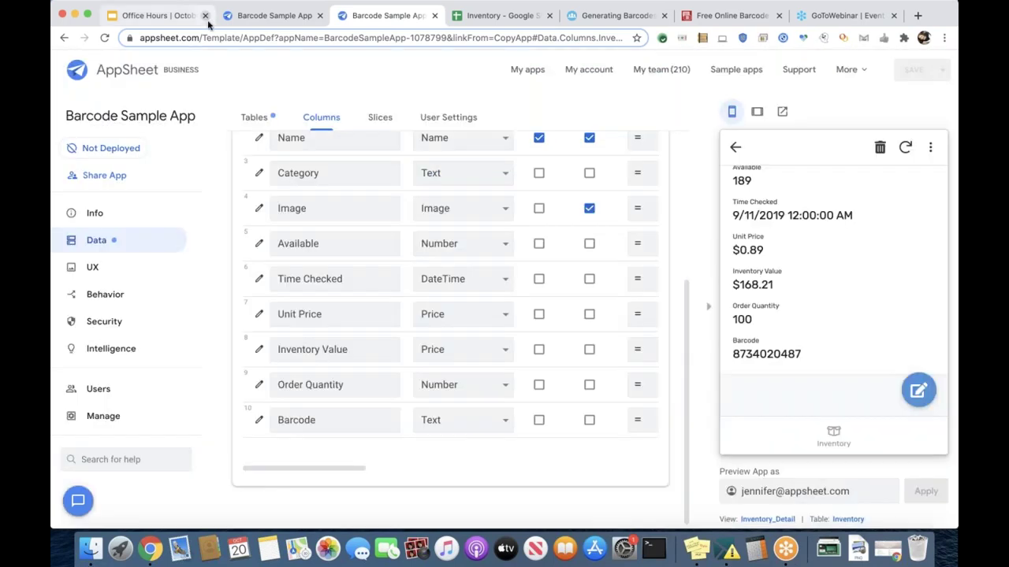
- Go to UX Options and find the Forms settings, where Allow scan input override is enabled
left_click(92, 268)
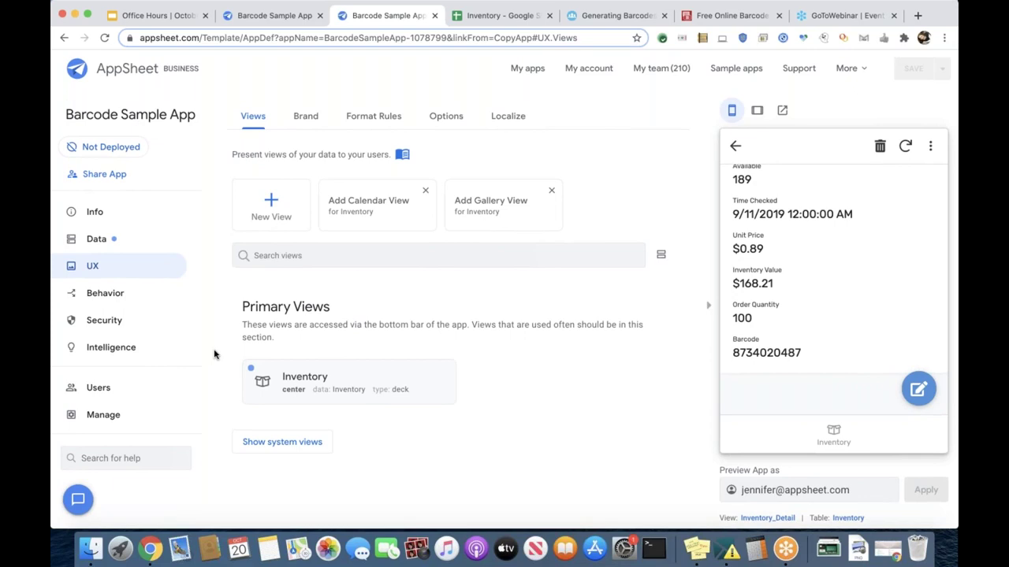
left_click(443, 120)
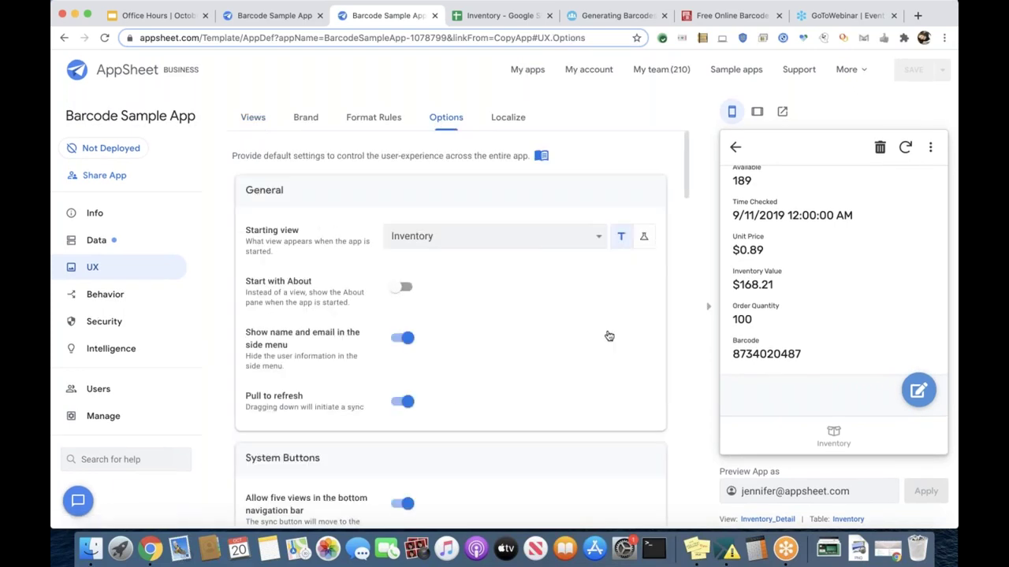
scroll(608, 334, "down", 1)
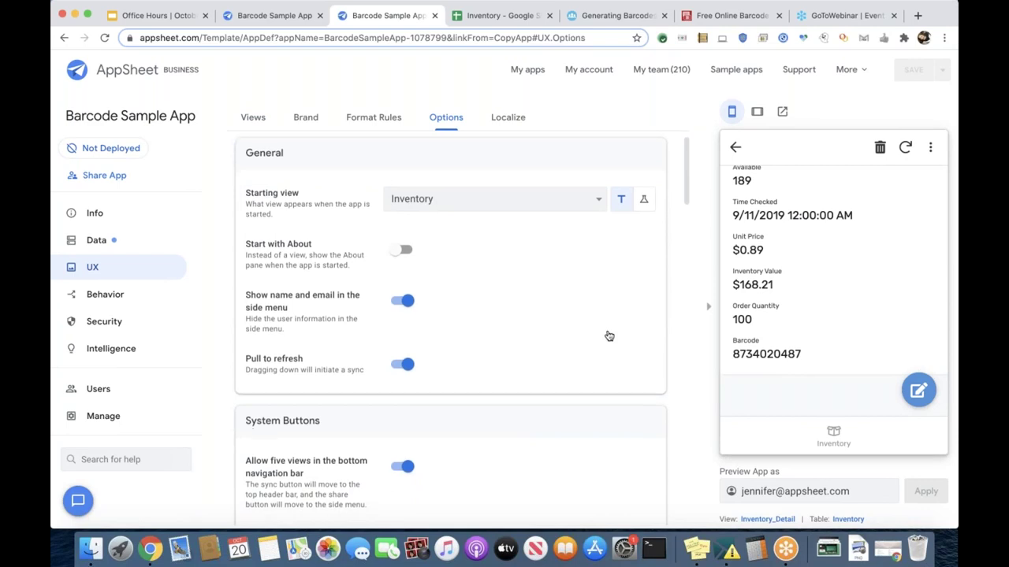
scroll(609, 336, "down", 4)
scroll(609, 336, "down", 5)
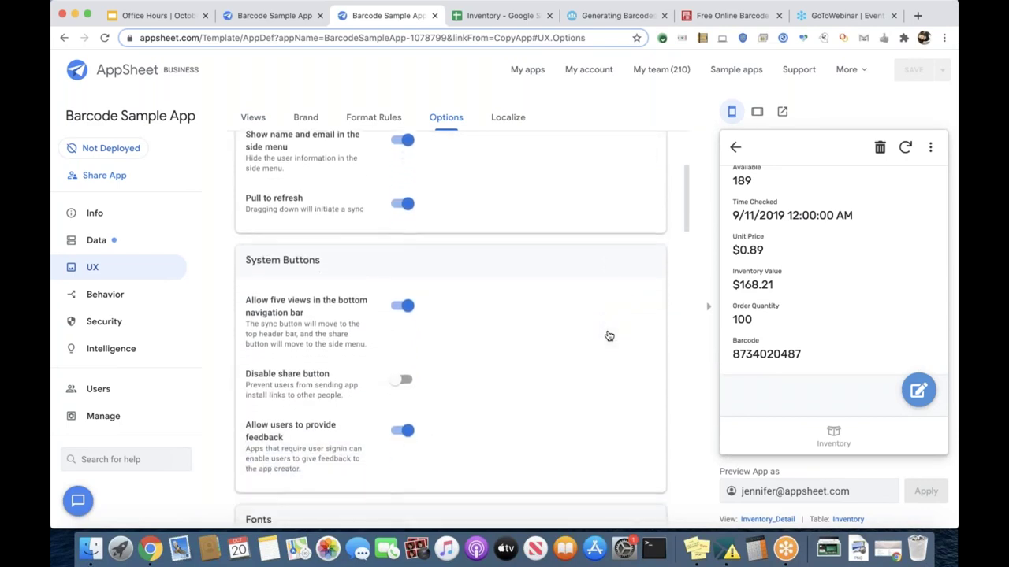
scroll(608, 336, "down", 5)
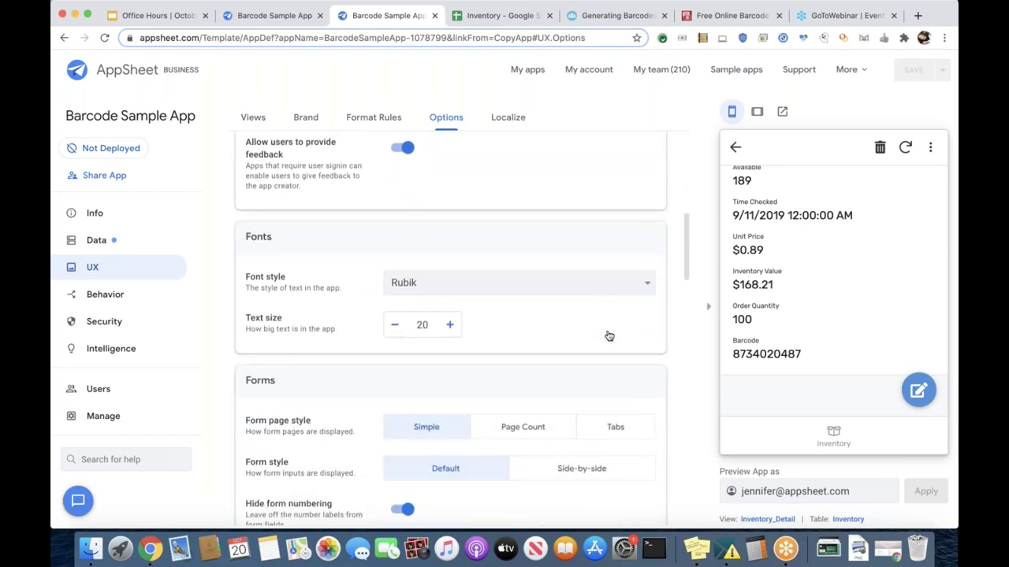
scroll(609, 335, "down", 4)
scroll(609, 336, "down", 8)
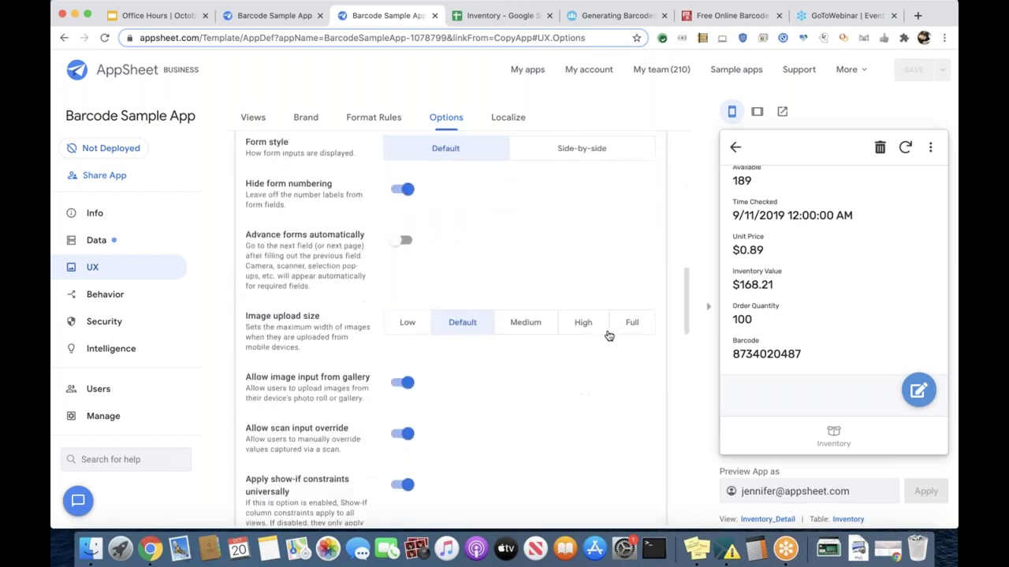
scroll(608, 336, "down", 7)
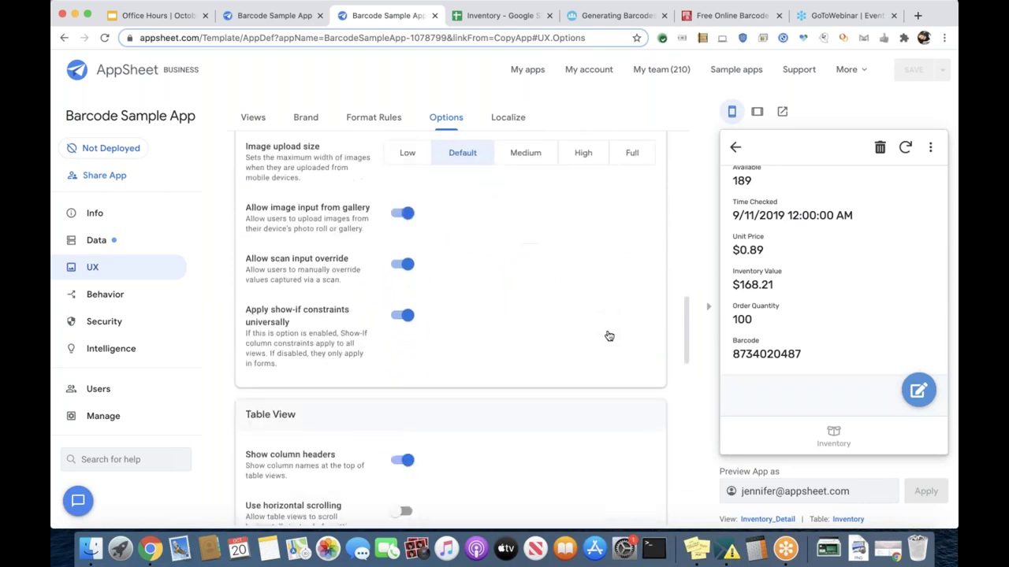
scroll(609, 336, "down", 6)
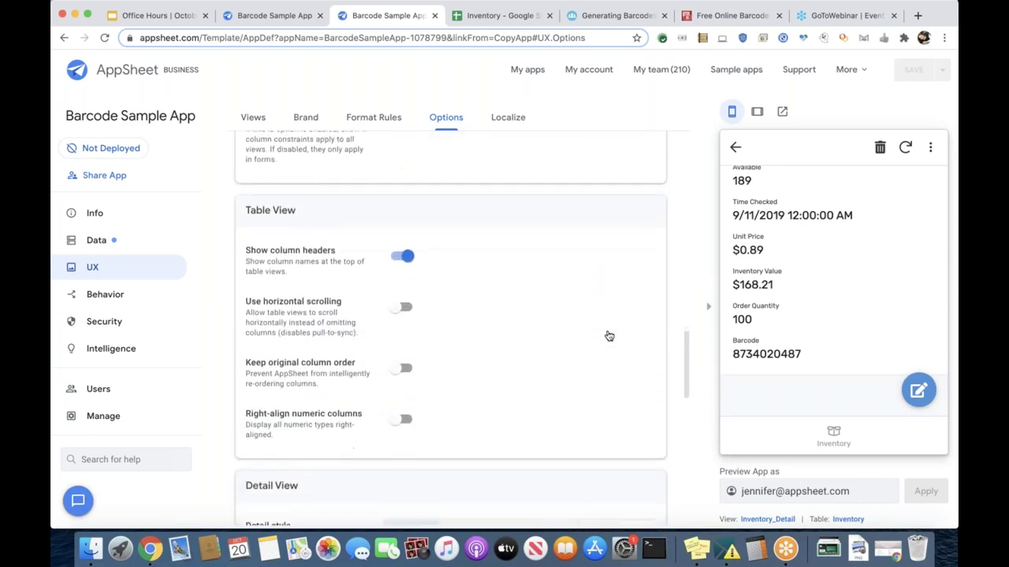
scroll(609, 337, "up", 5)
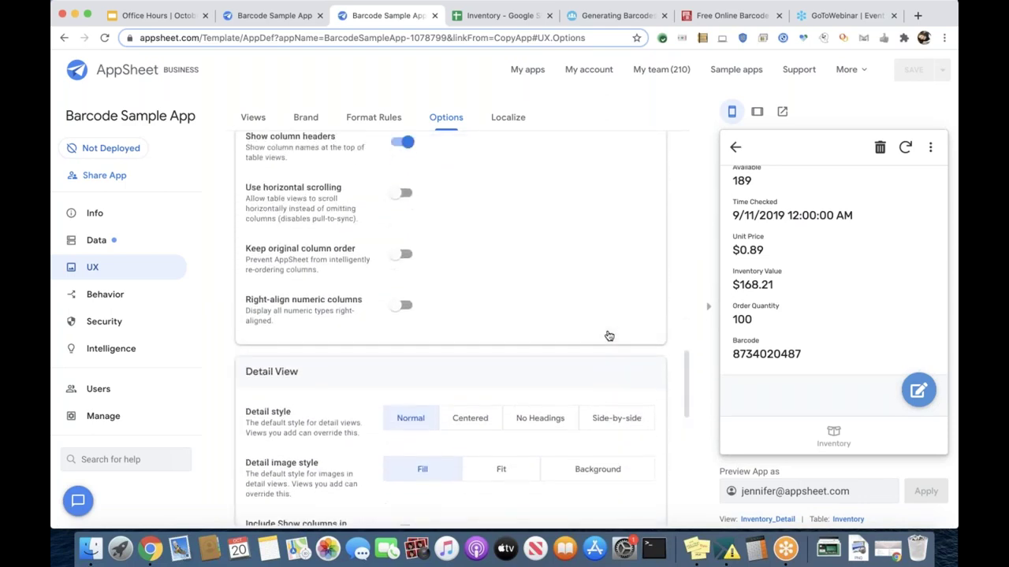
scroll(608, 337, "up", 2)
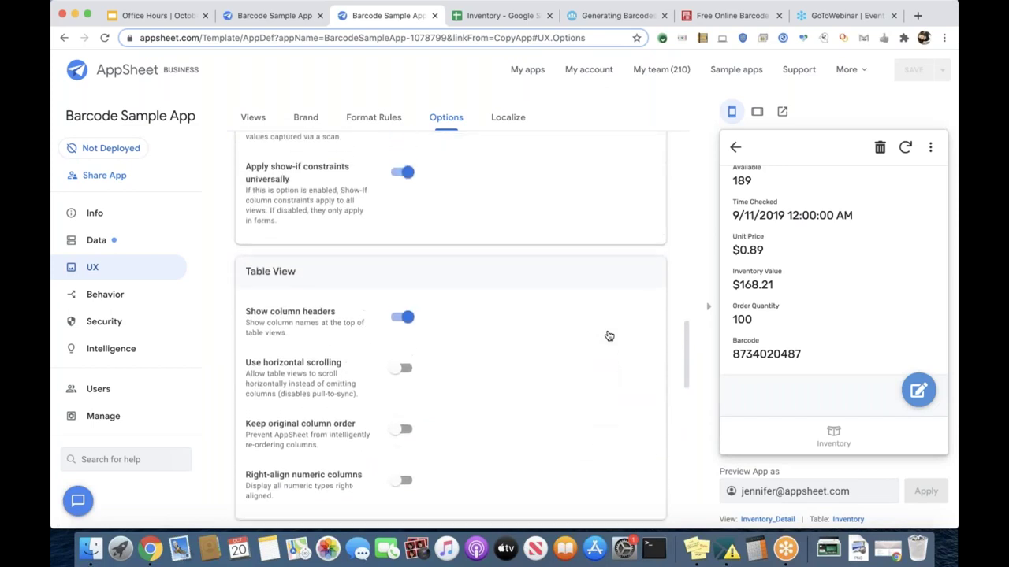
scroll(608, 336, "up", 1)
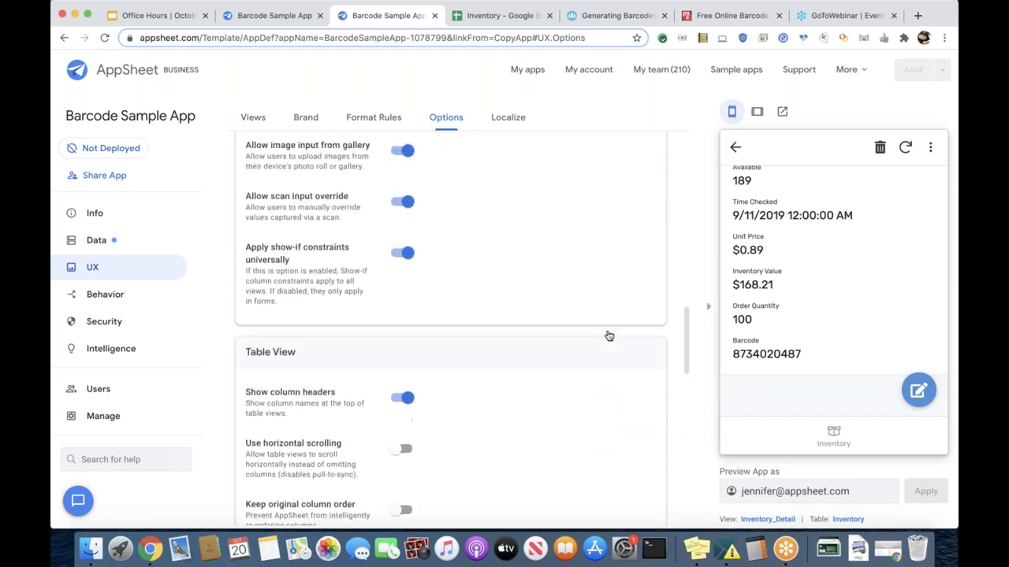
scroll(609, 336, "up", 1)
scroll(608, 336, "up", 5)
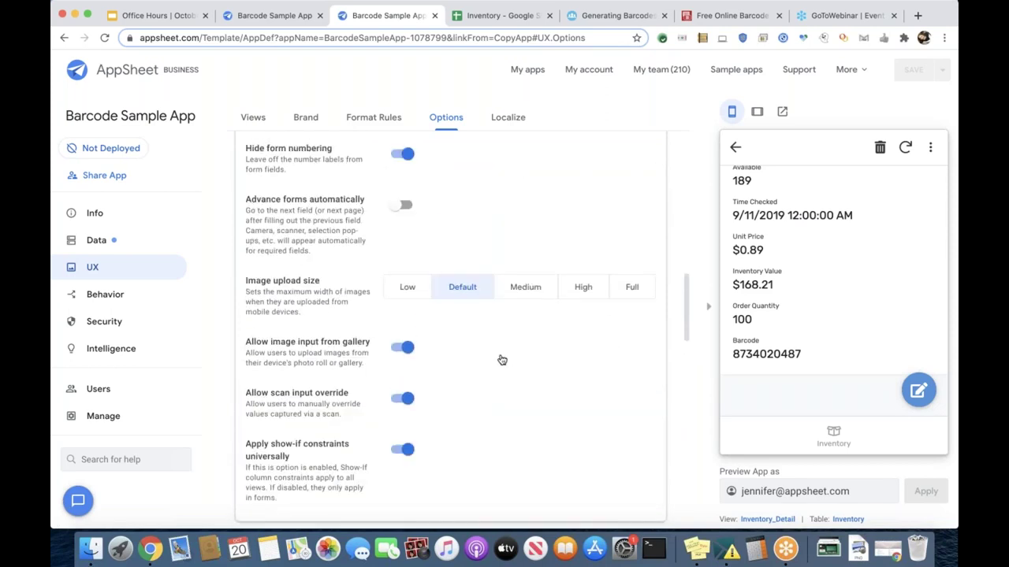
- Switch off Allow scan input override and save the app
left_click(405, 400)
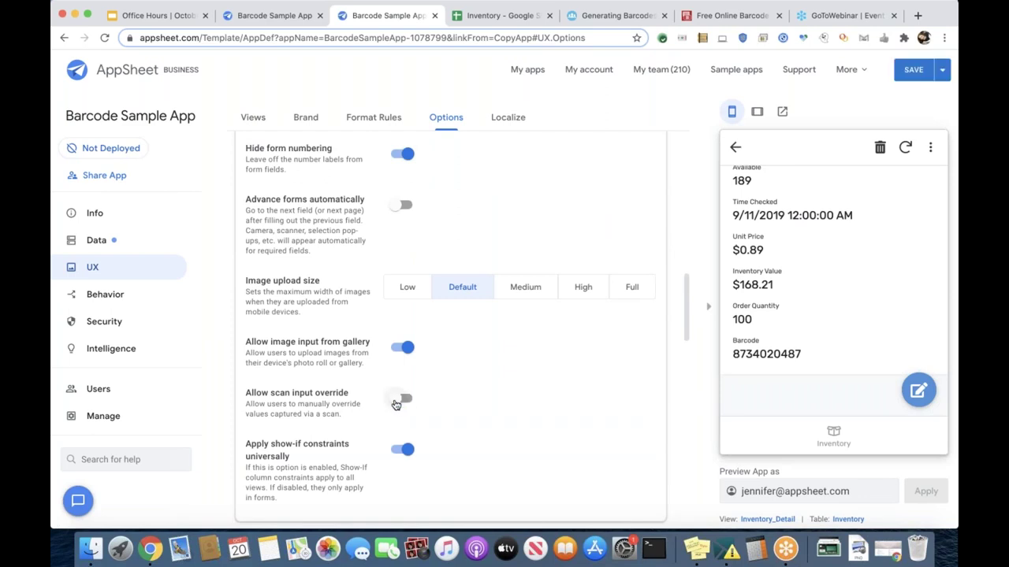
left_click(396, 403)
left_click(406, 405)
left_click(734, 149)
left_click(911, 70)
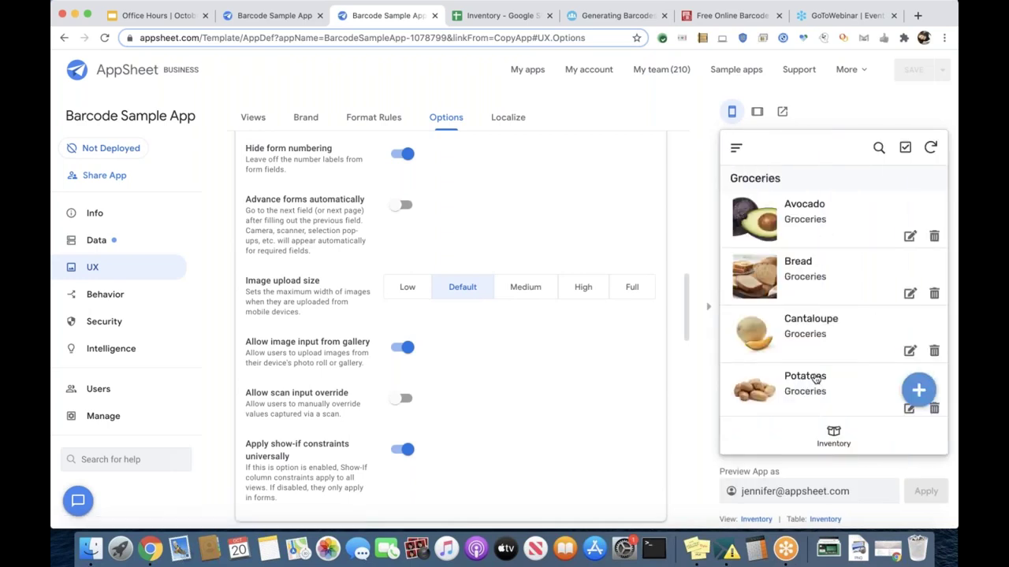
- Check the Barcode field in the Potatoes edit form, then close it without saving
left_click(815, 379)
scroll(815, 380, "down", 5)
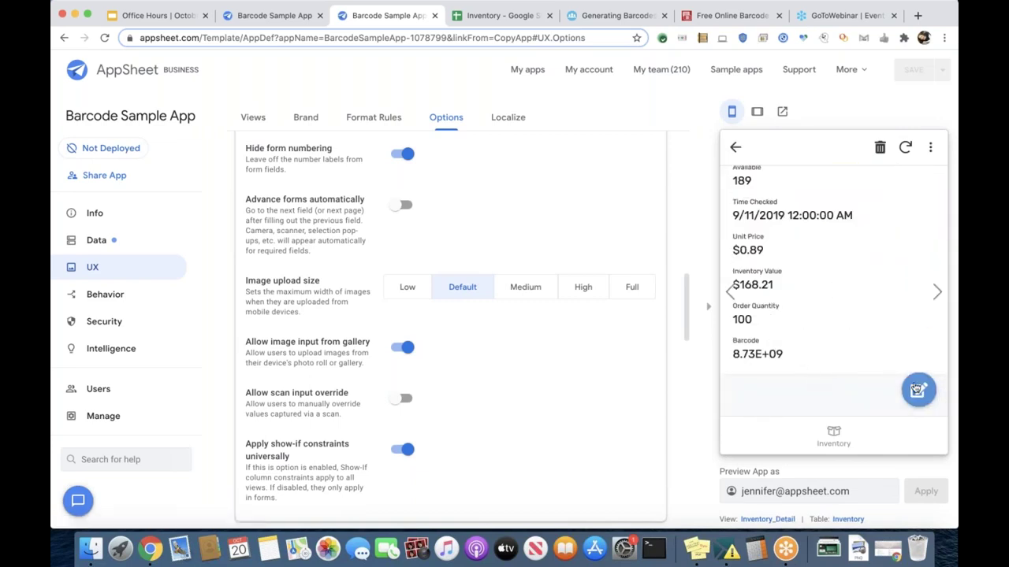
left_click(918, 389)
scroll(790, 301, "down", 5)
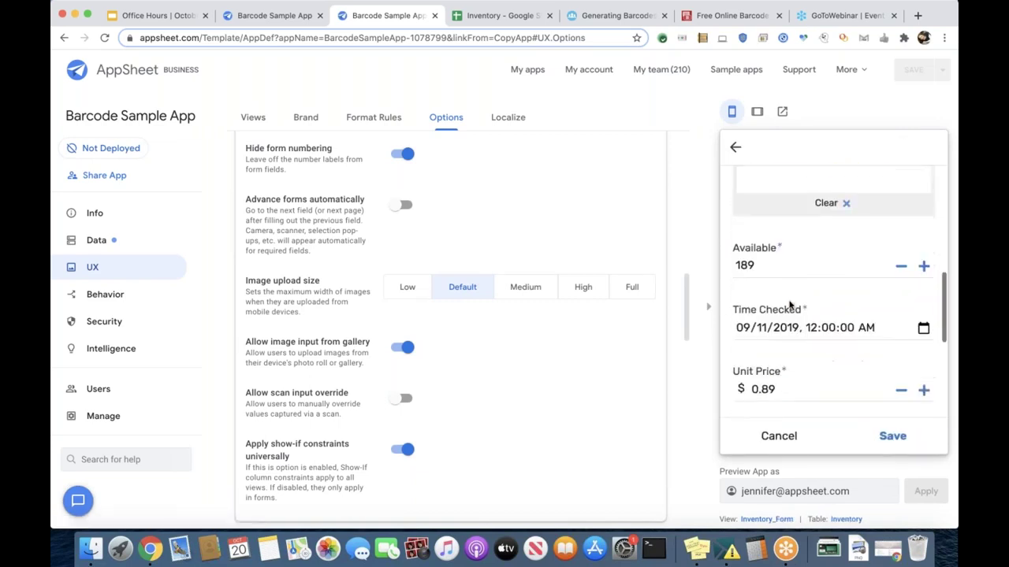
scroll(776, 315, "down", 3)
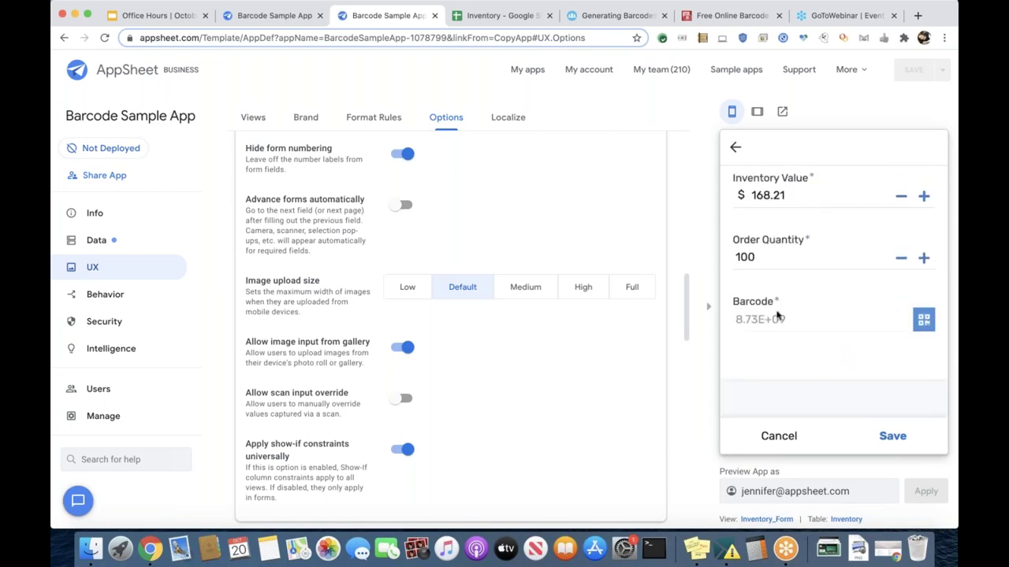
scroll(771, 325, "up", 8)
left_click(735, 148)
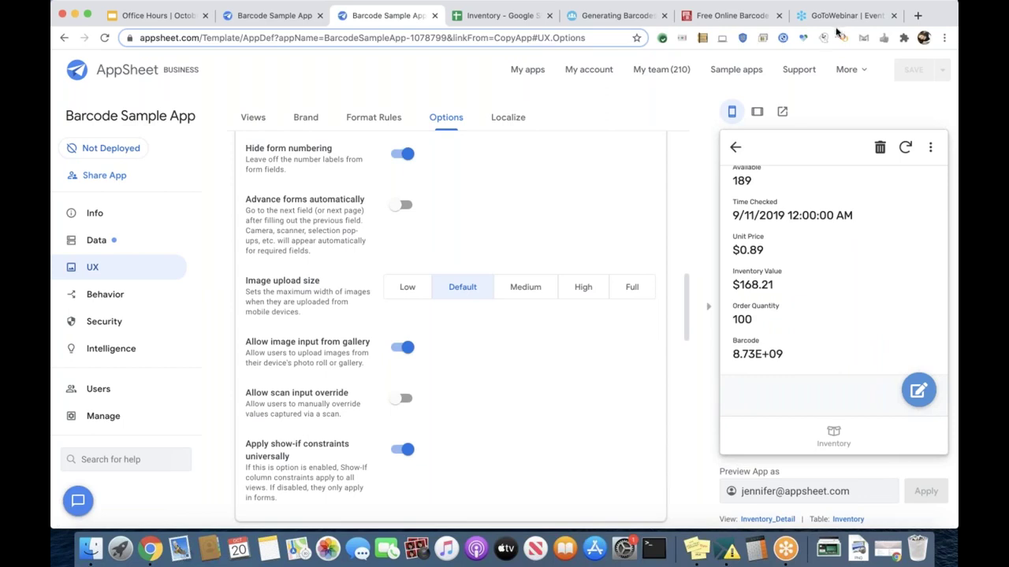
left_click(736, 149)
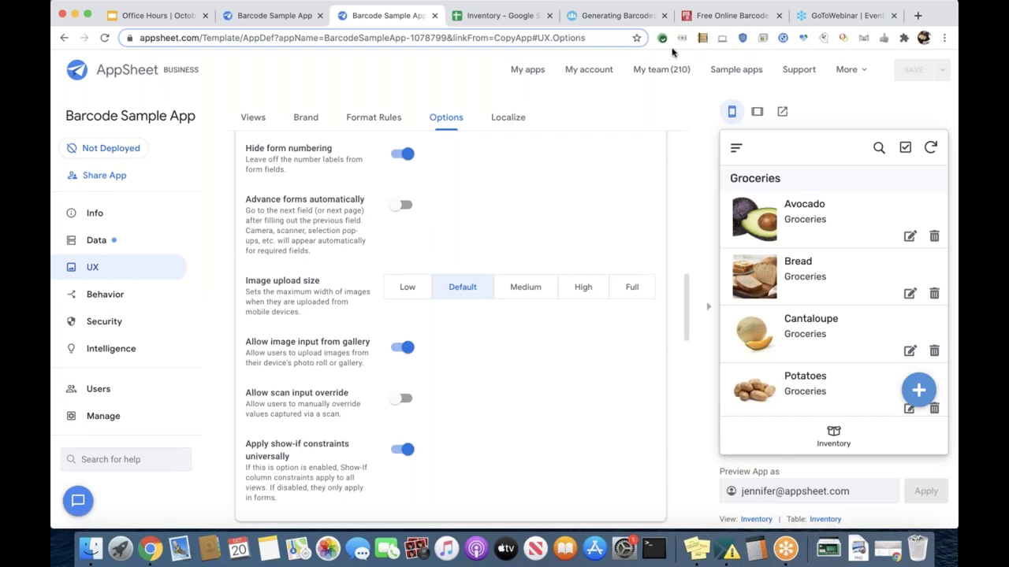
scroll(867, 231, "down", 1)
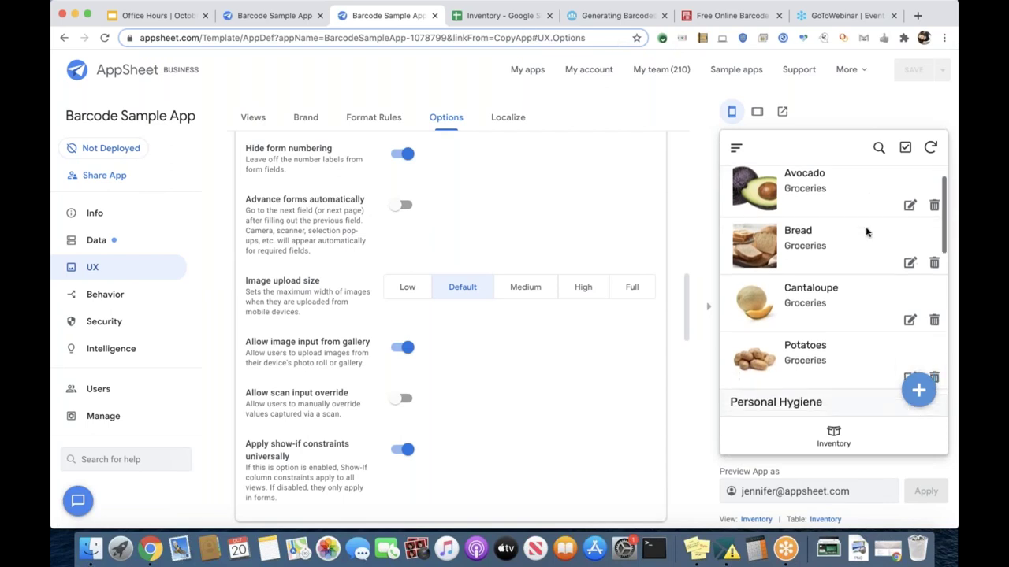
scroll(865, 232, "down", 4)
scroll(837, 307, "down", 2)
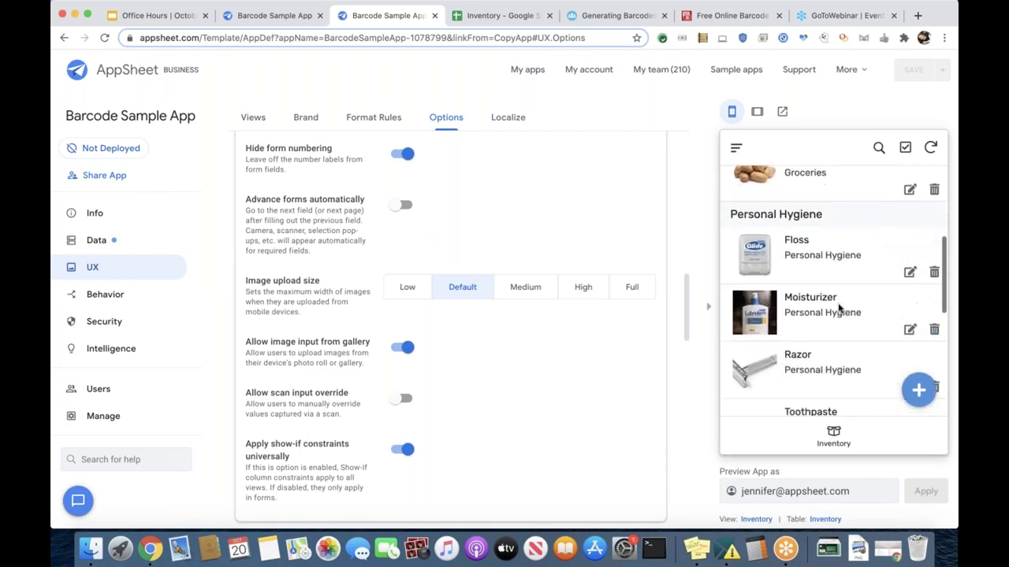
scroll(837, 308, "down", 6)
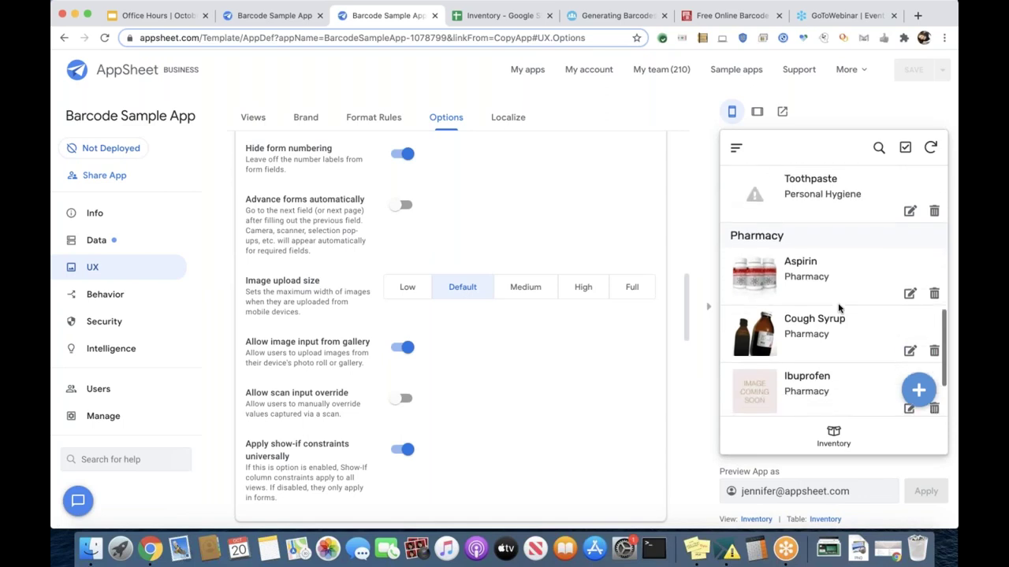
scroll(837, 308, "down", 3)
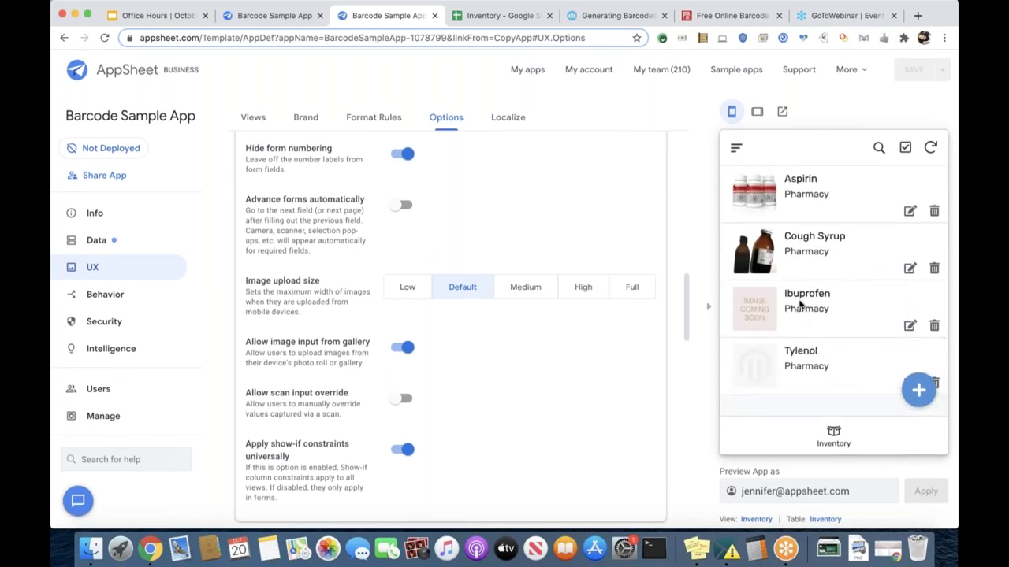
scroll(806, 338, "up", 1)
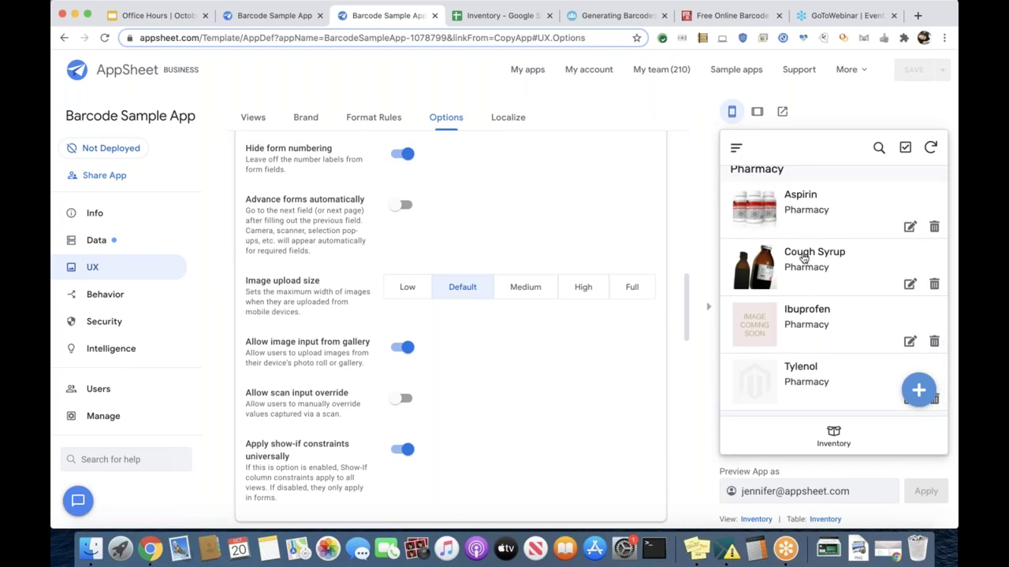
- Open Cough Syrup's details in the preview and view its Barcode value 4.53E+09
left_click(804, 256)
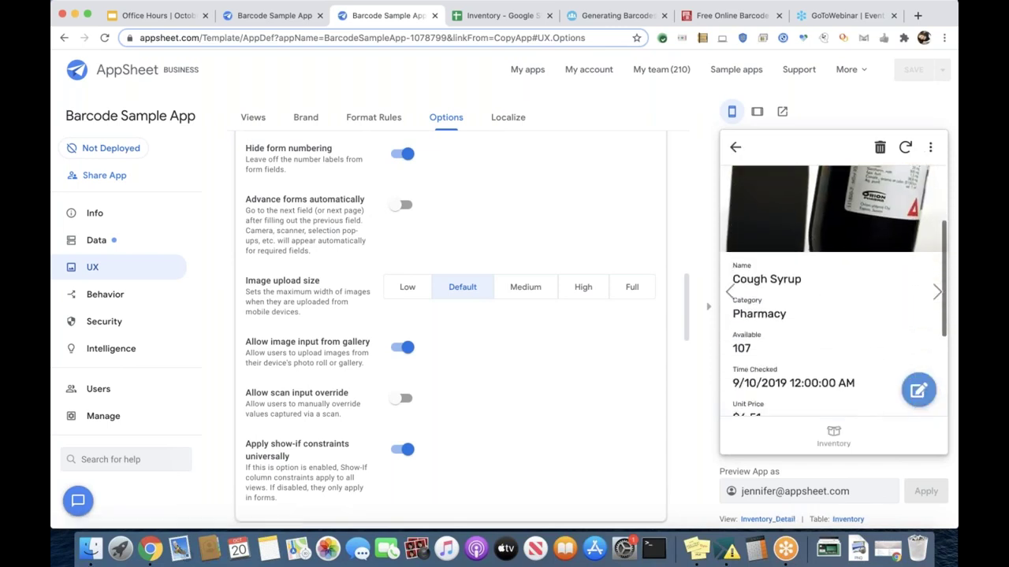
scroll(833, 291, "down", 2)
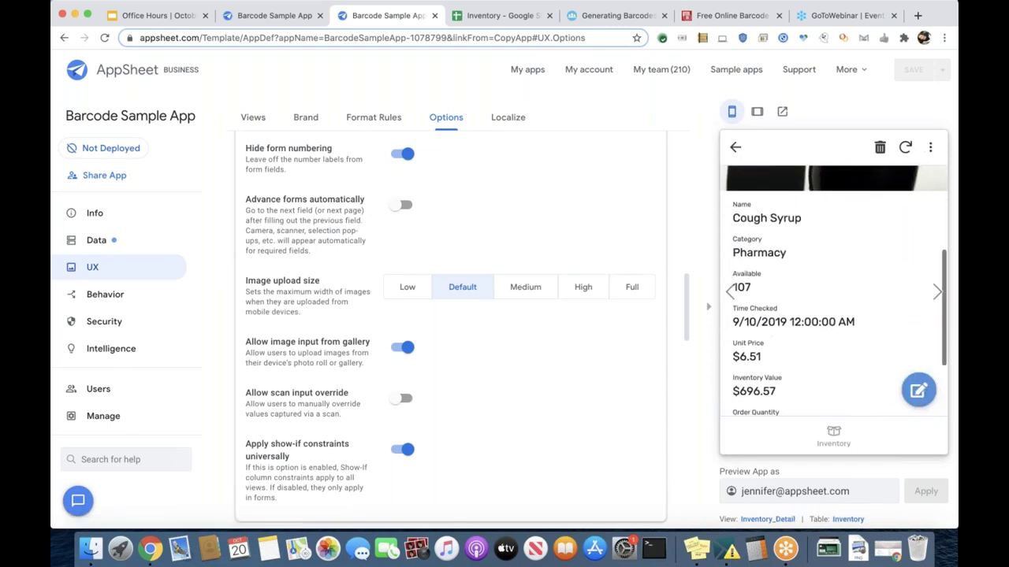
scroll(732, 292, "down", 3)
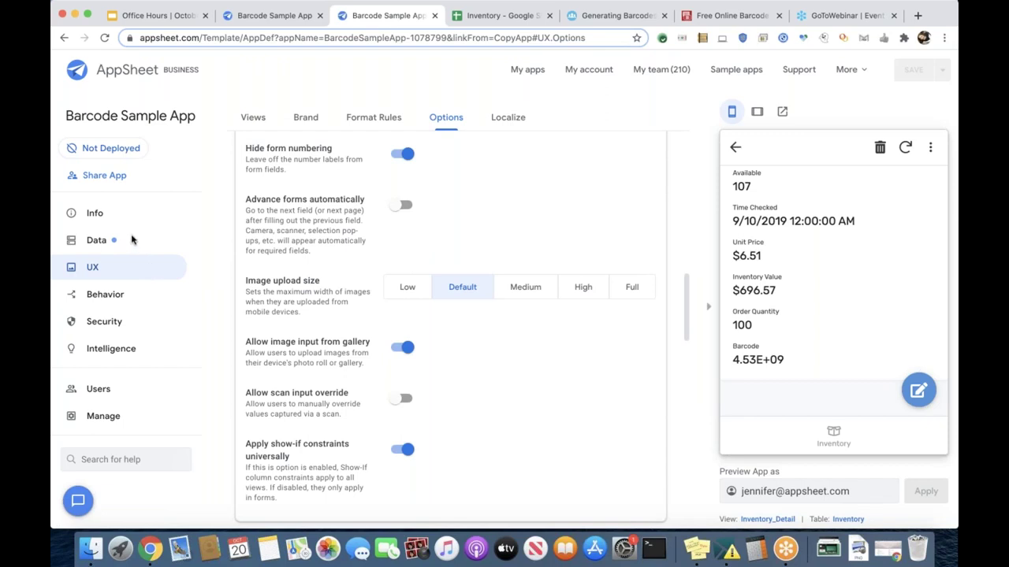
scroll(336, 183, "up", 10)
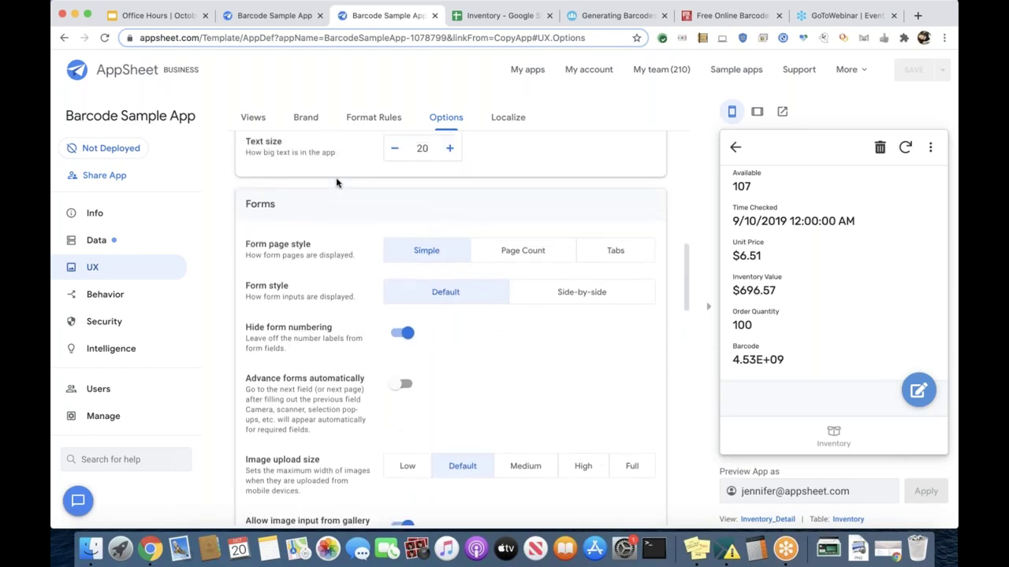
scroll(337, 183, "up", 10)
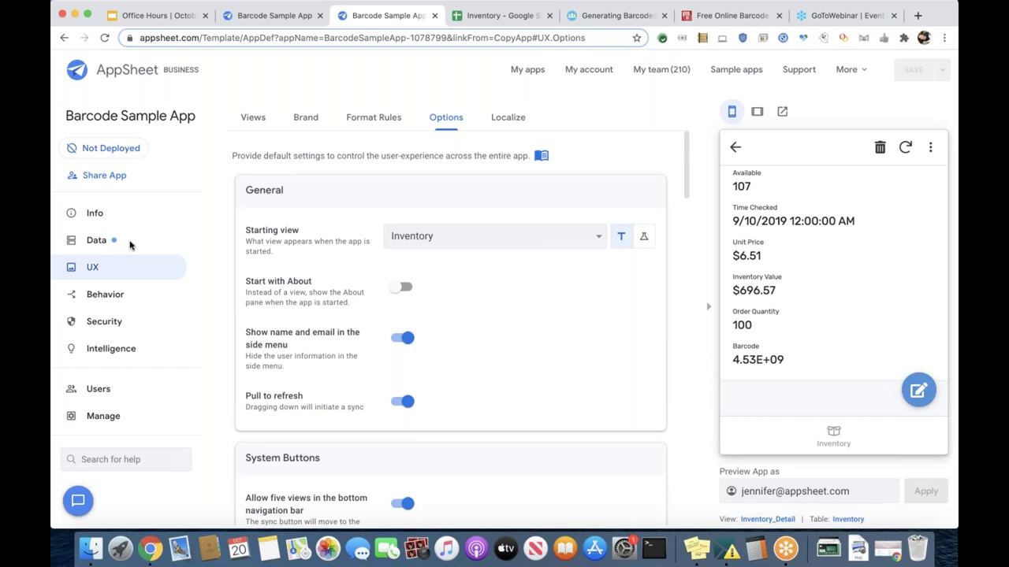
- View the app's Data tables, then switch to the 'Generating Barcodes' community post
left_click(72, 239)
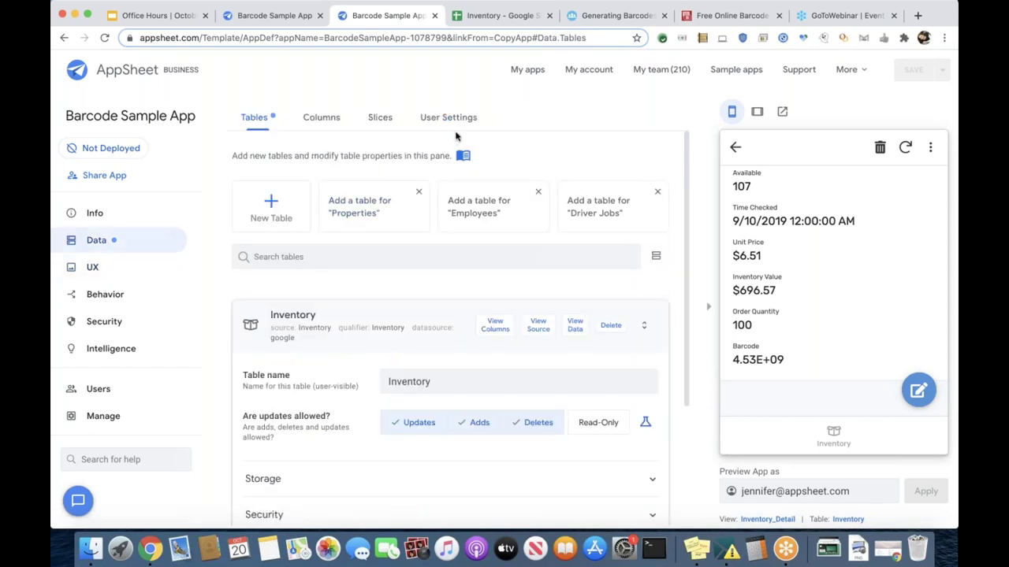
left_click(618, 16)
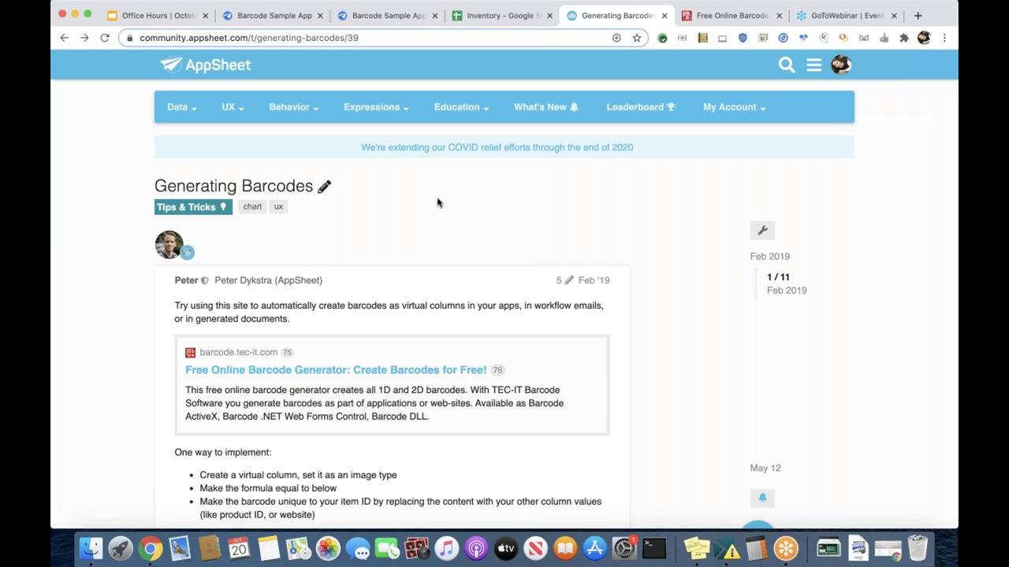
scroll(146, 335, "down", 1)
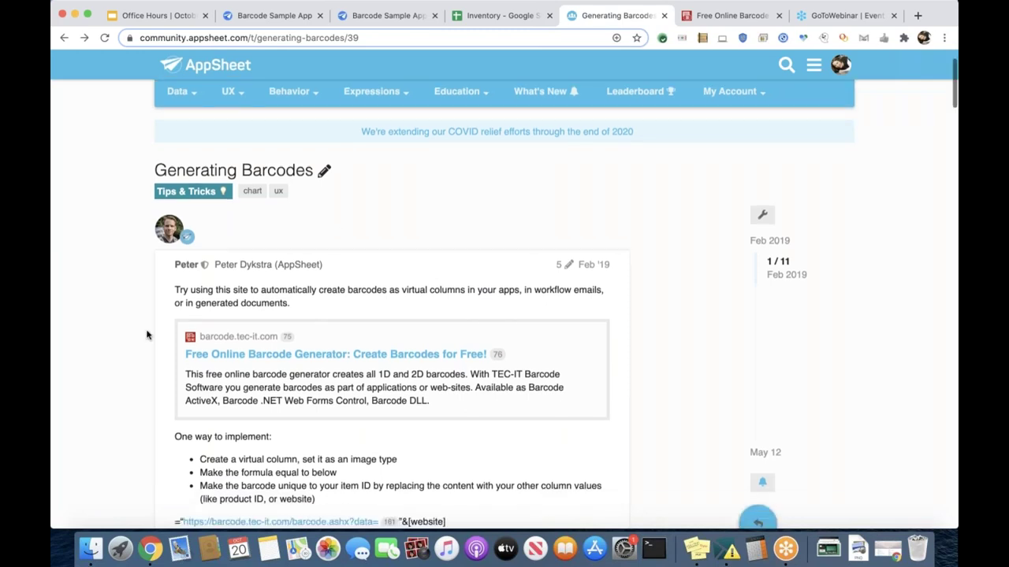
scroll(146, 336, "down", 1)
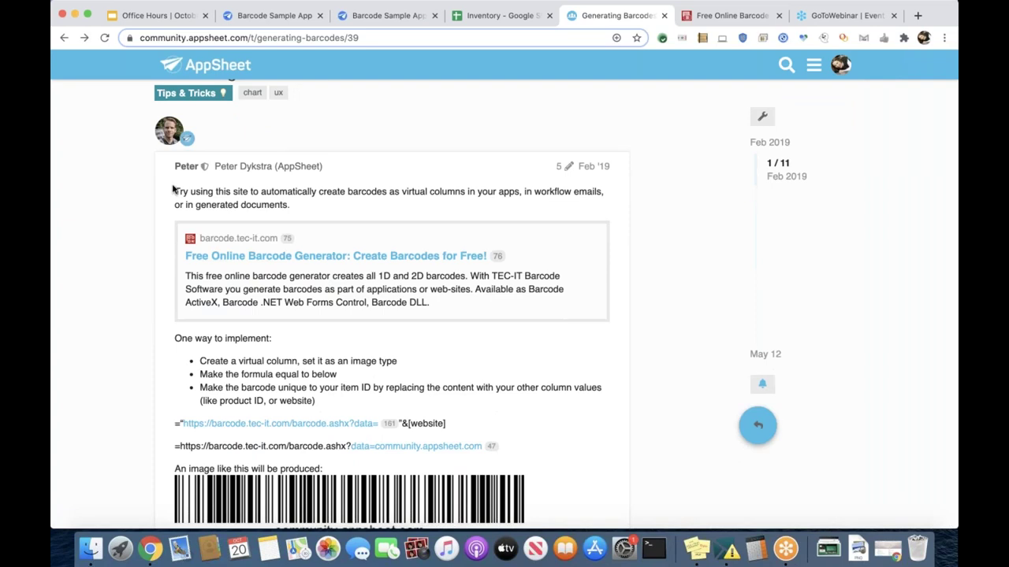
scroll(173, 190, "down", 2)
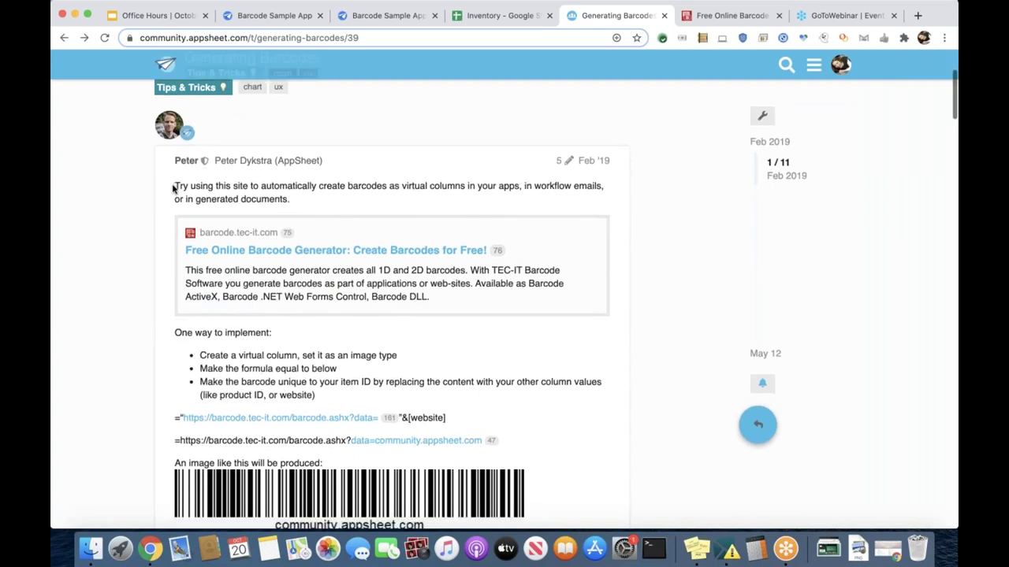
scroll(173, 189, "down", 3)
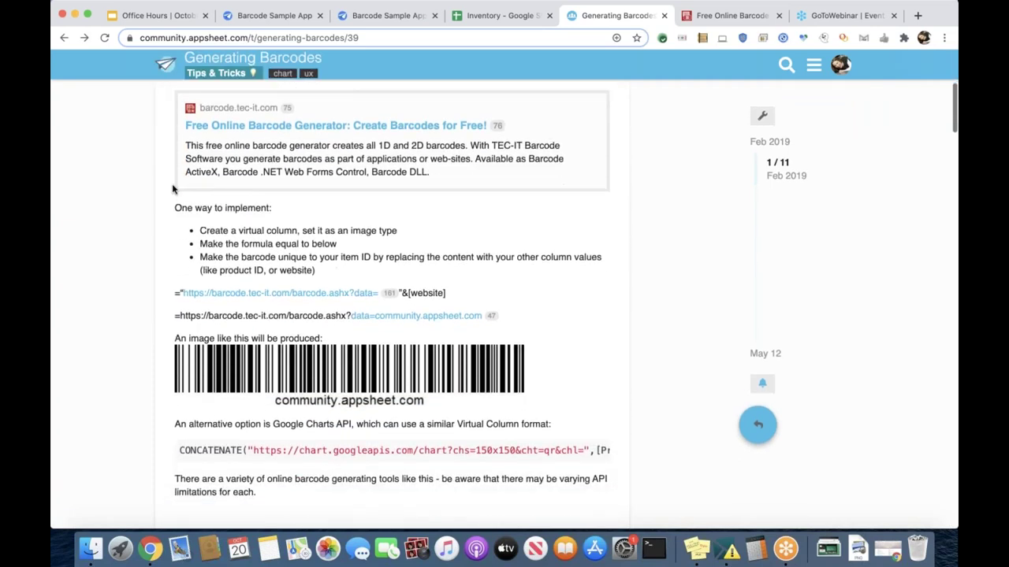
scroll(174, 189, "down", 2)
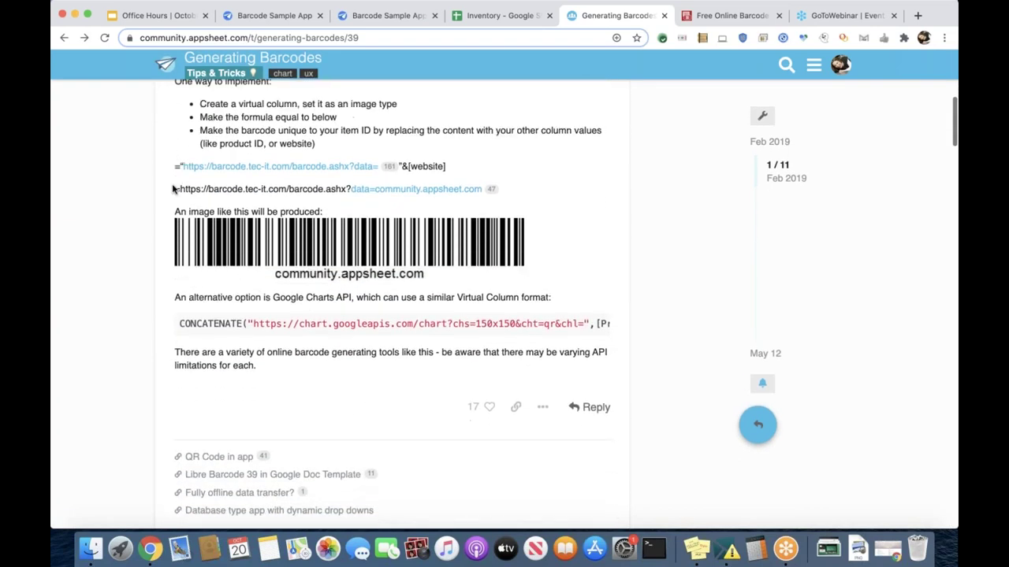
scroll(174, 189, "up", 1)
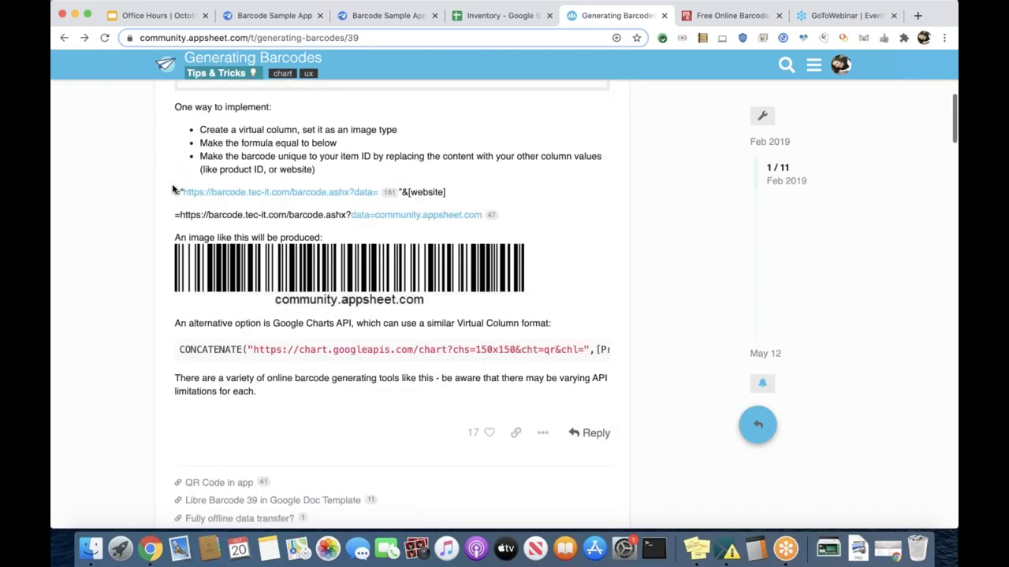
scroll(174, 189, "up", 5)
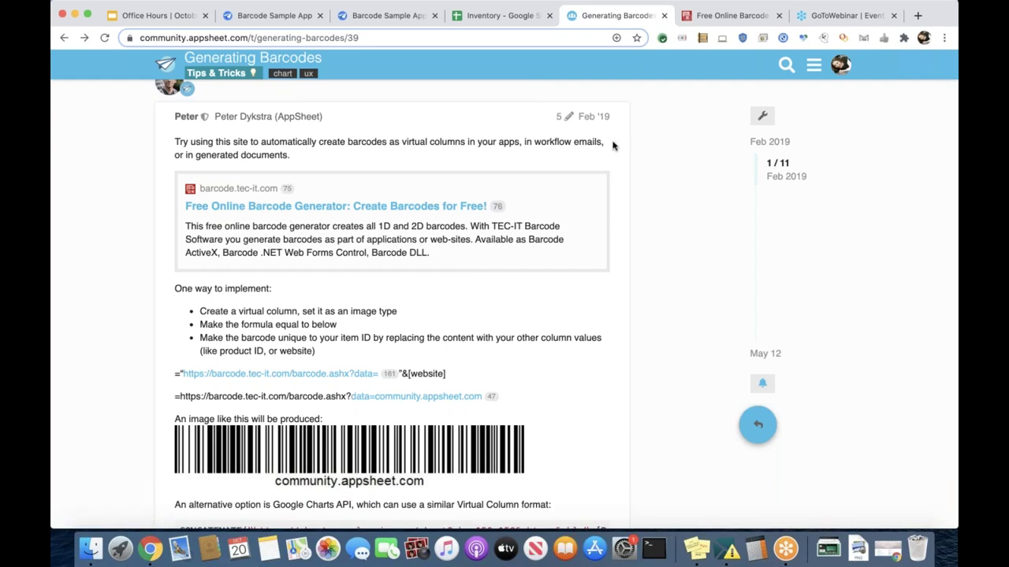
- Browse the TEC-IT online barcode generator page, then return to the Barcode Sample App editor
left_click(717, 16)
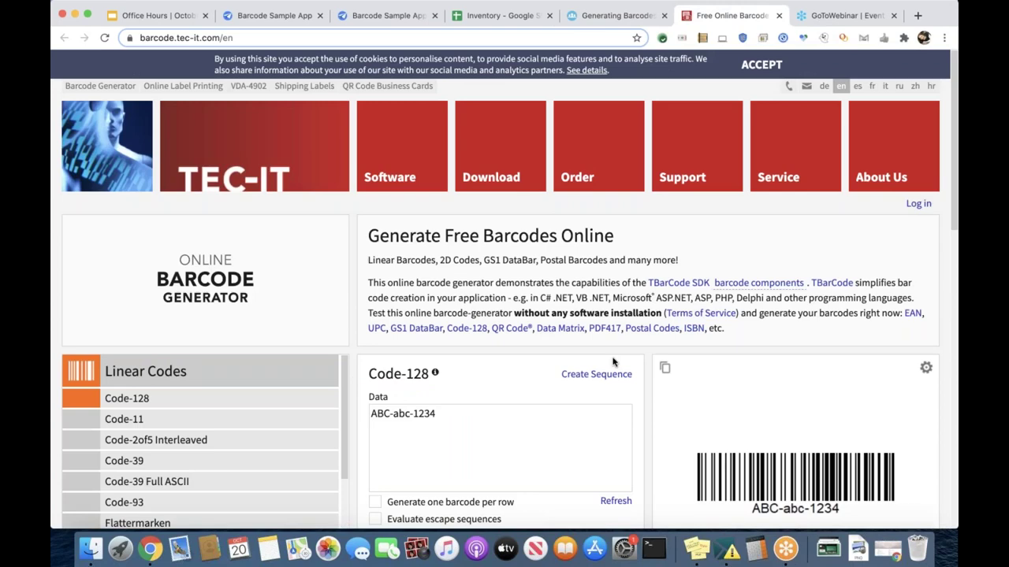
scroll(613, 362, "down", 1)
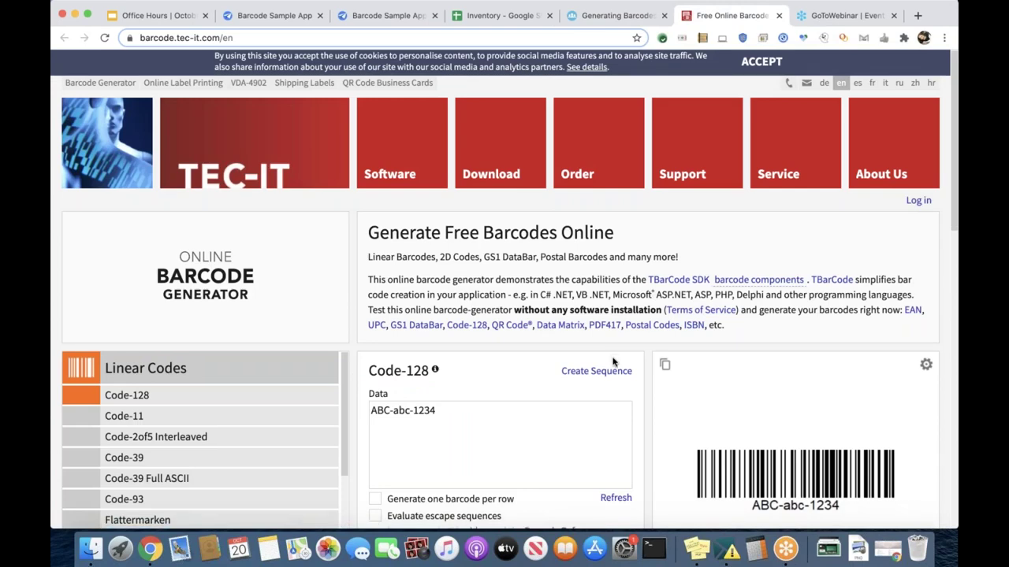
scroll(613, 362, "down", 1)
scroll(613, 361, "down", 3)
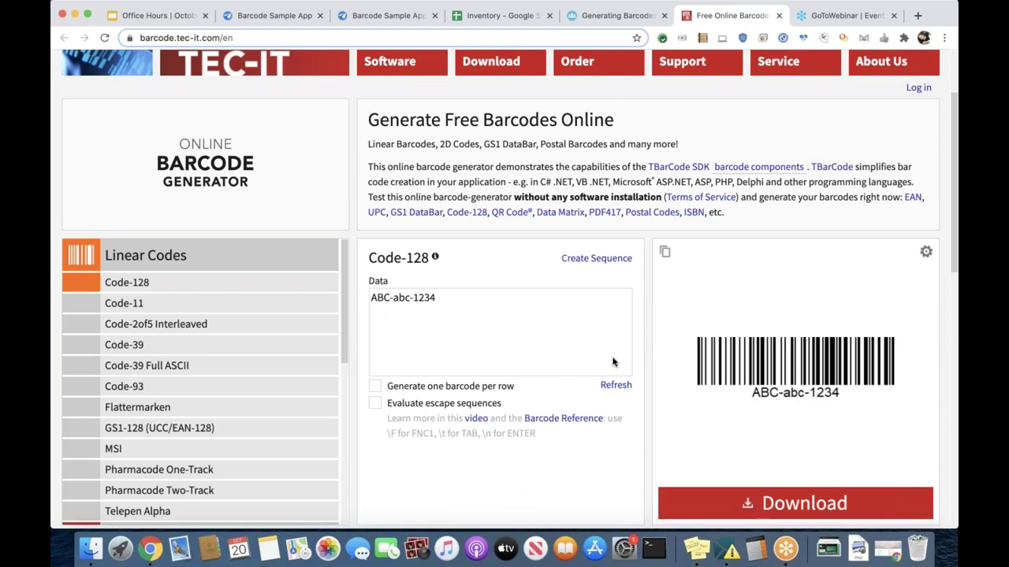
scroll(613, 361, "down", 2)
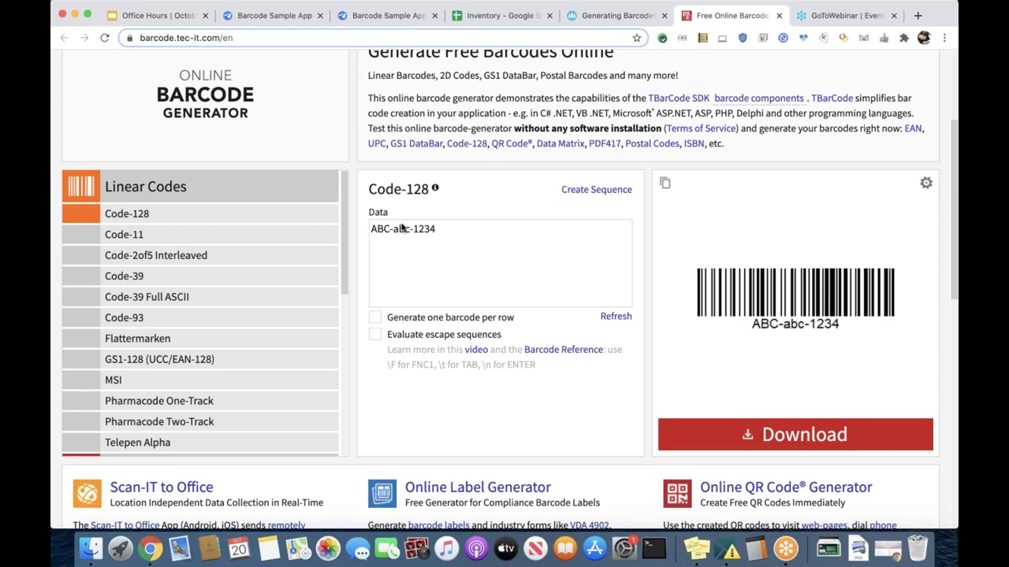
scroll(401, 228, "up", 5)
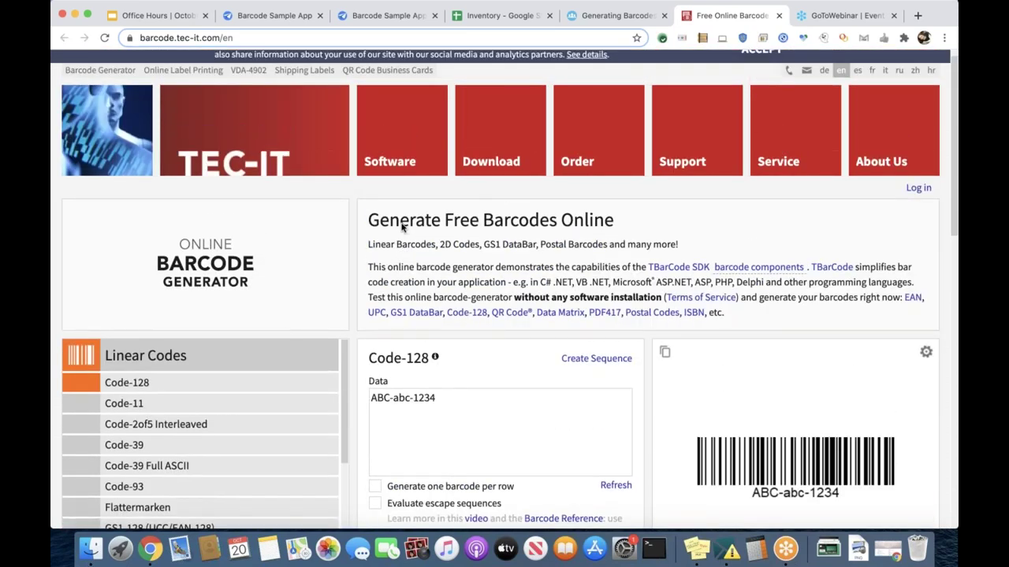
scroll(401, 228, "up", 1)
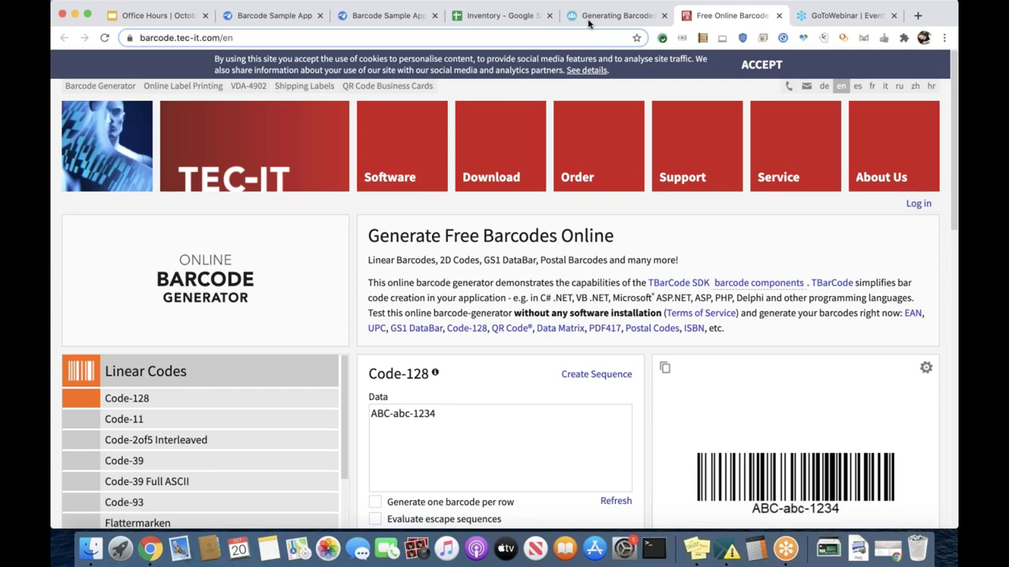
left_click(607, 16)
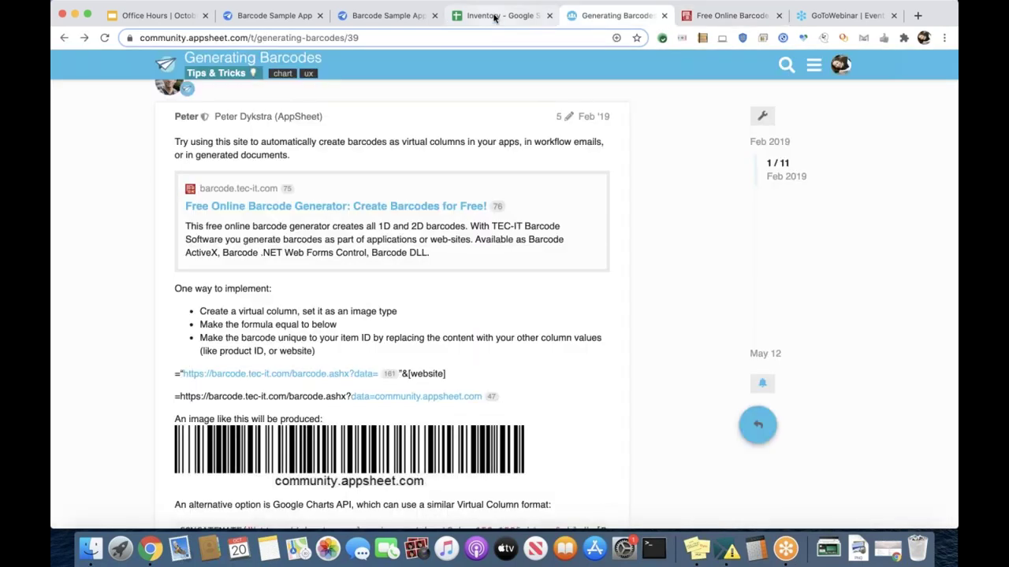
left_click(389, 15)
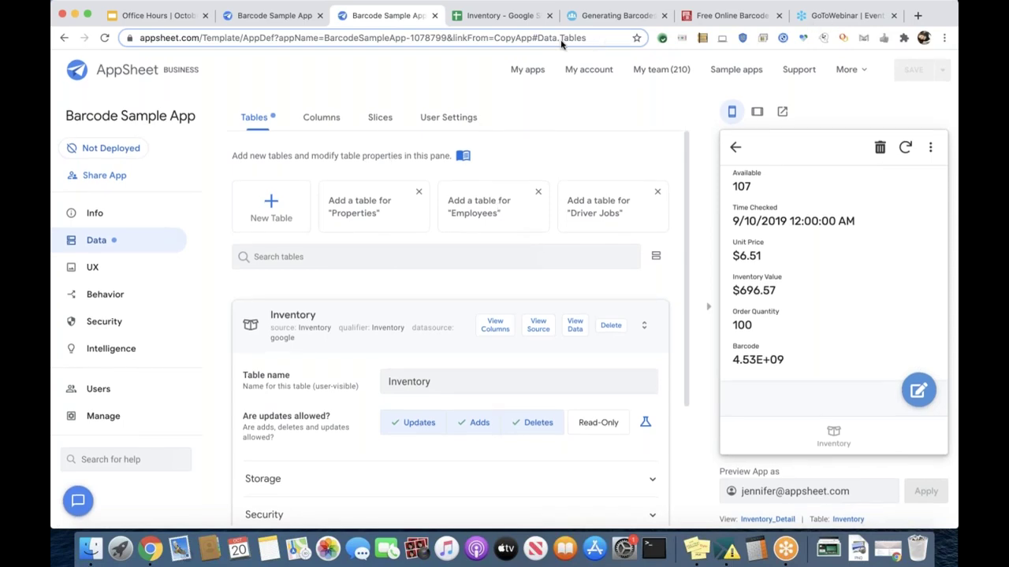
- Return the preview to the inventory list and go to the Forms section of UX > Options
left_click(735, 150)
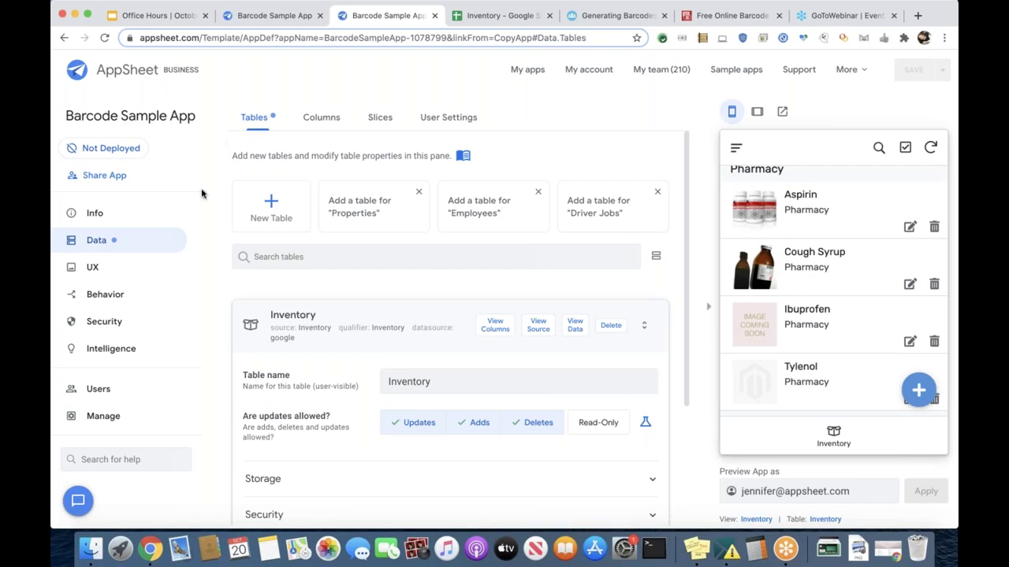
left_click(93, 269)
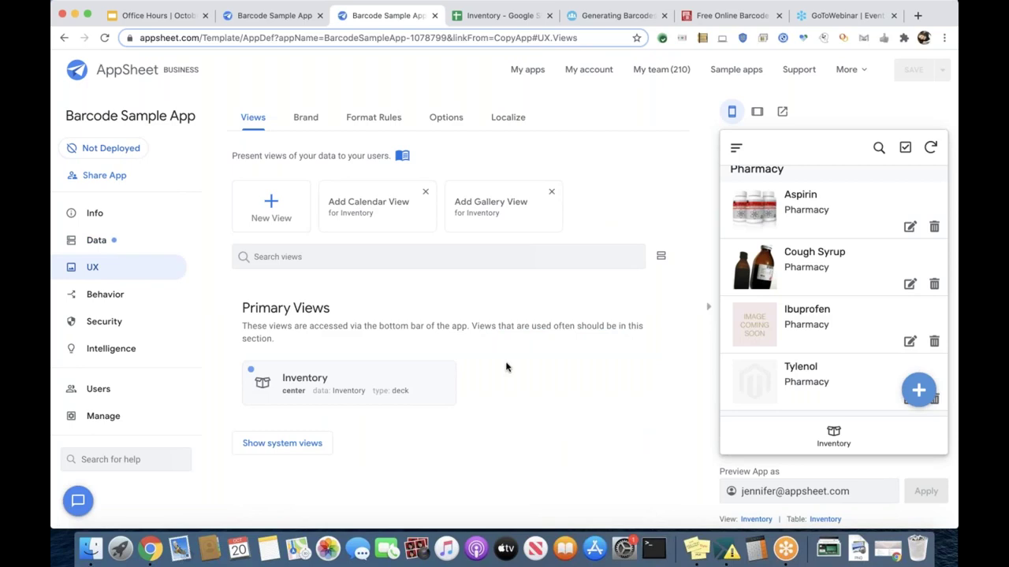
left_click(447, 120)
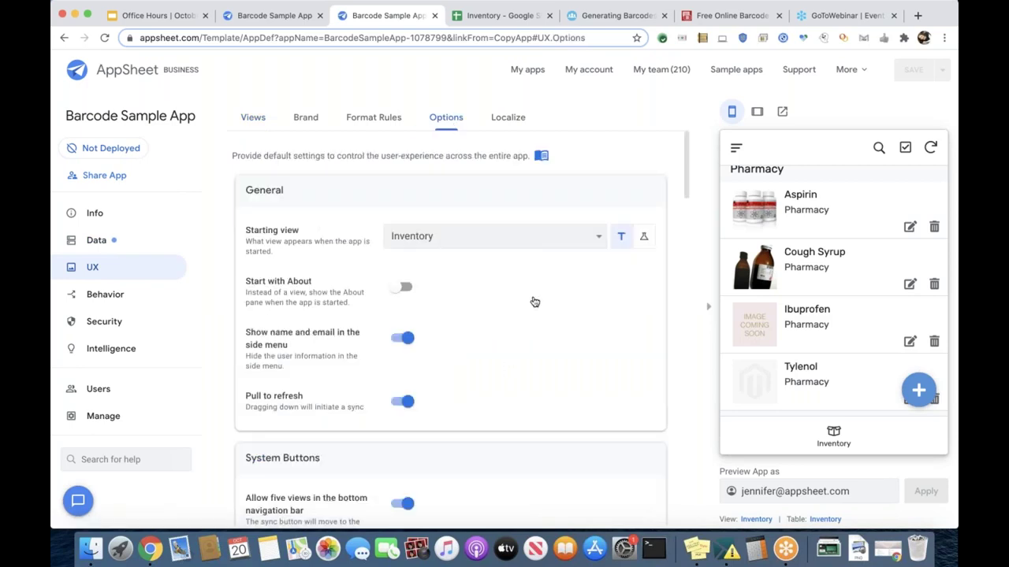
scroll(534, 302, "down", 5)
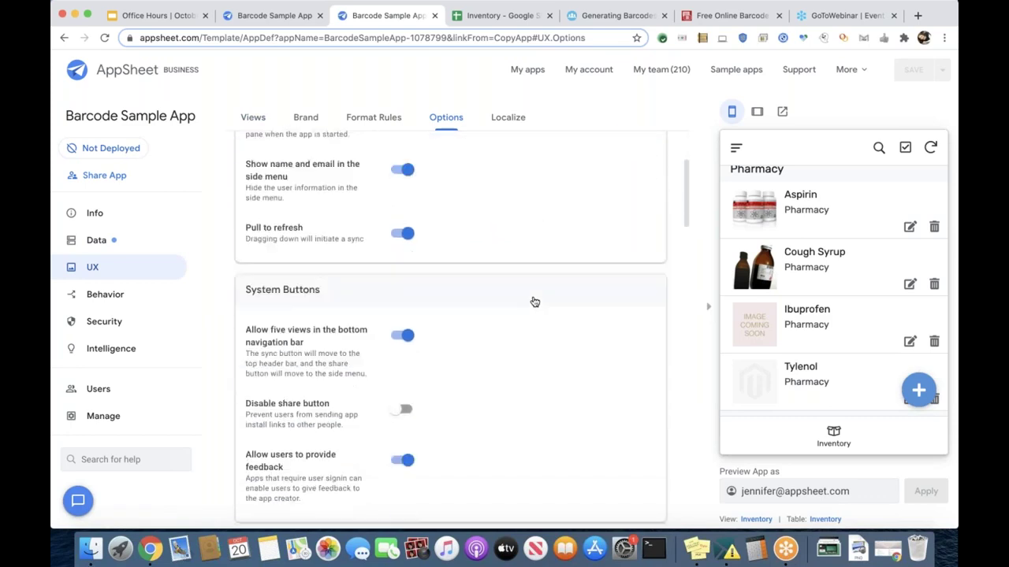
scroll(534, 302, "down", 7)
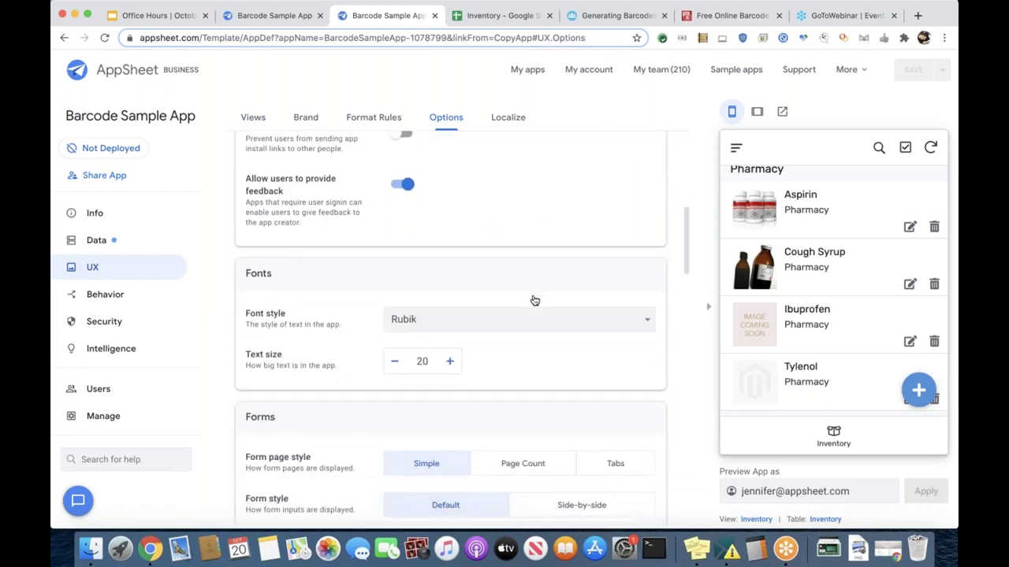
scroll(534, 300, "down", 2)
scroll(451, 330, "down", 5)
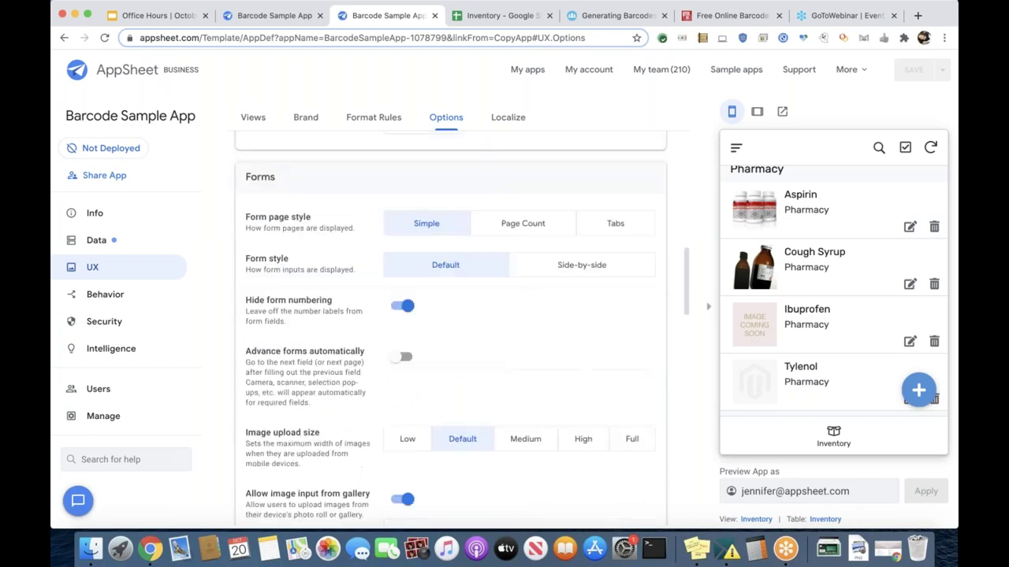
scroll(450, 330, "down", 1)
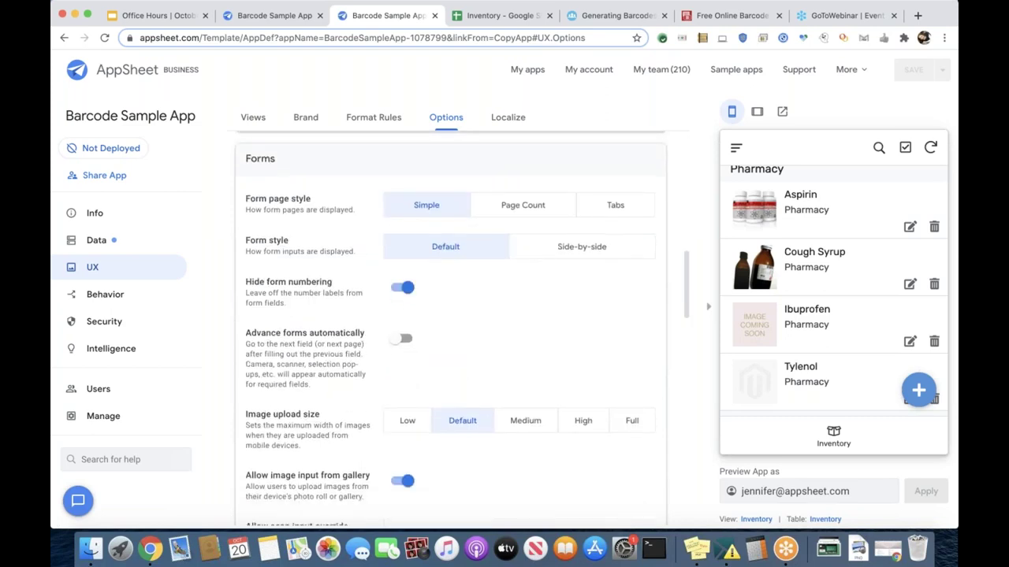
scroll(451, 331, "down", 1)
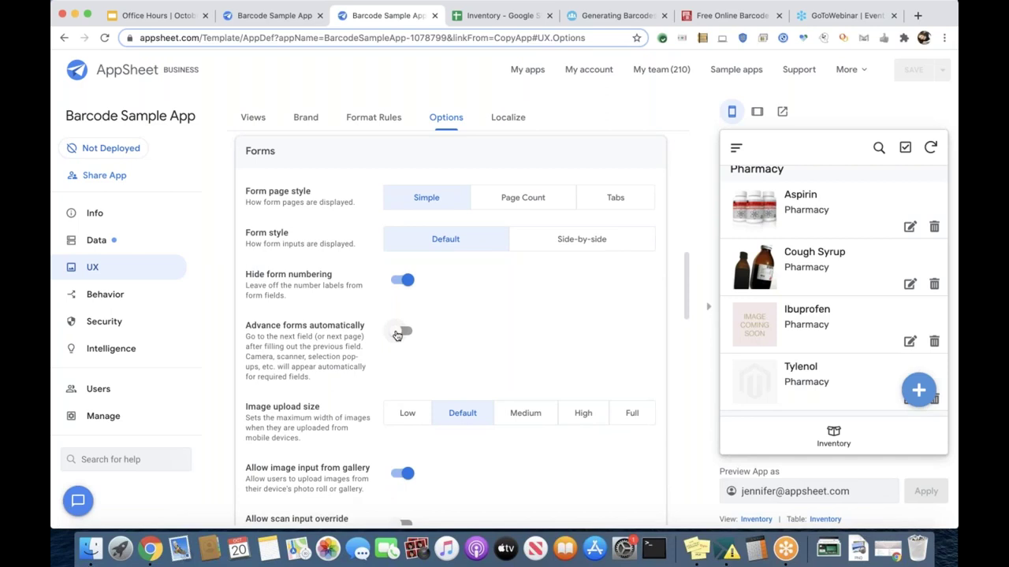
- Switch on Advance forms automatically and save the app
left_click(400, 331)
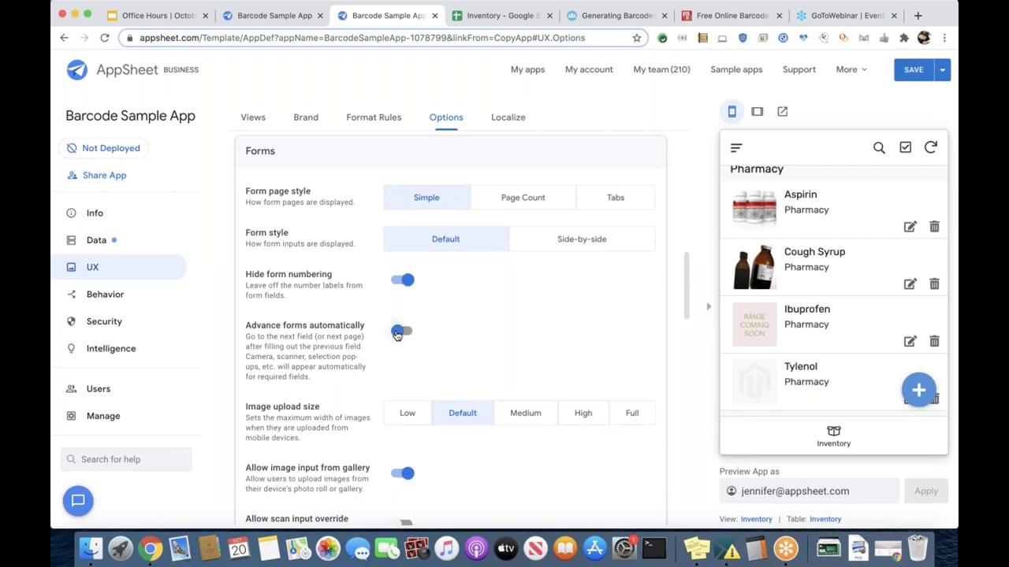
left_click(398, 335)
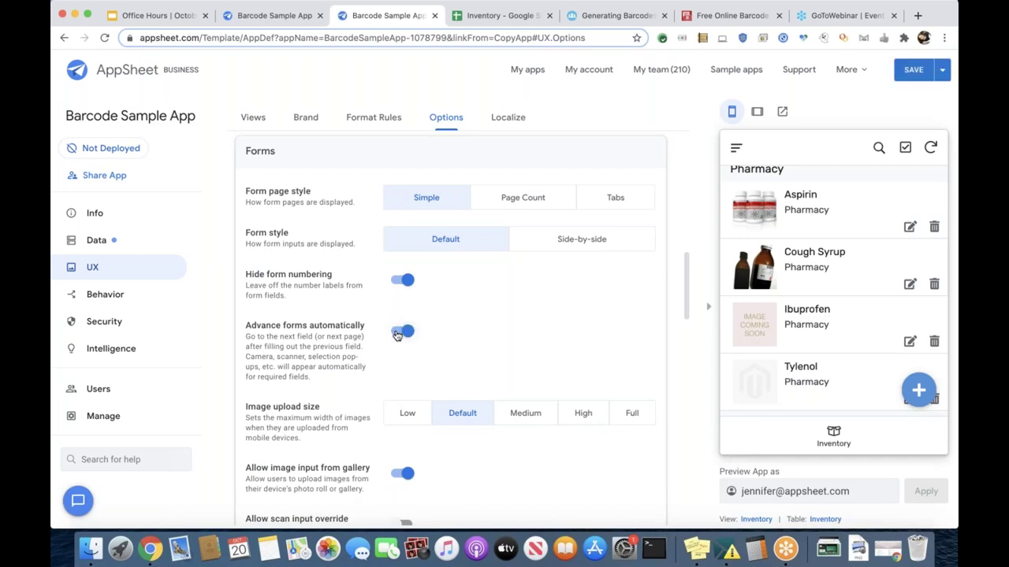
left_click(912, 71)
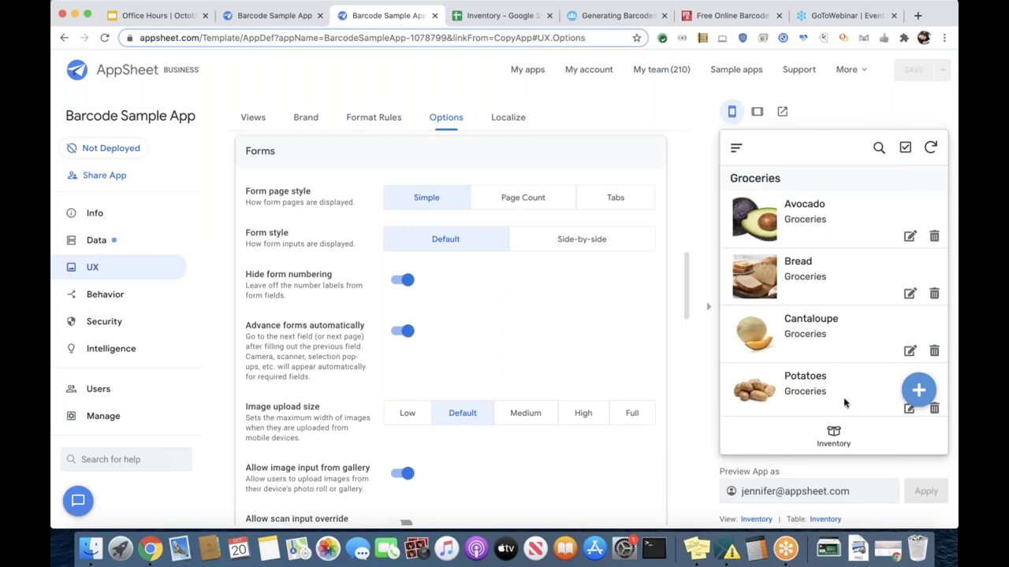
- Add a new inventory item with Name 'Dog treats' and Category 'Food'
left_click(919, 391)
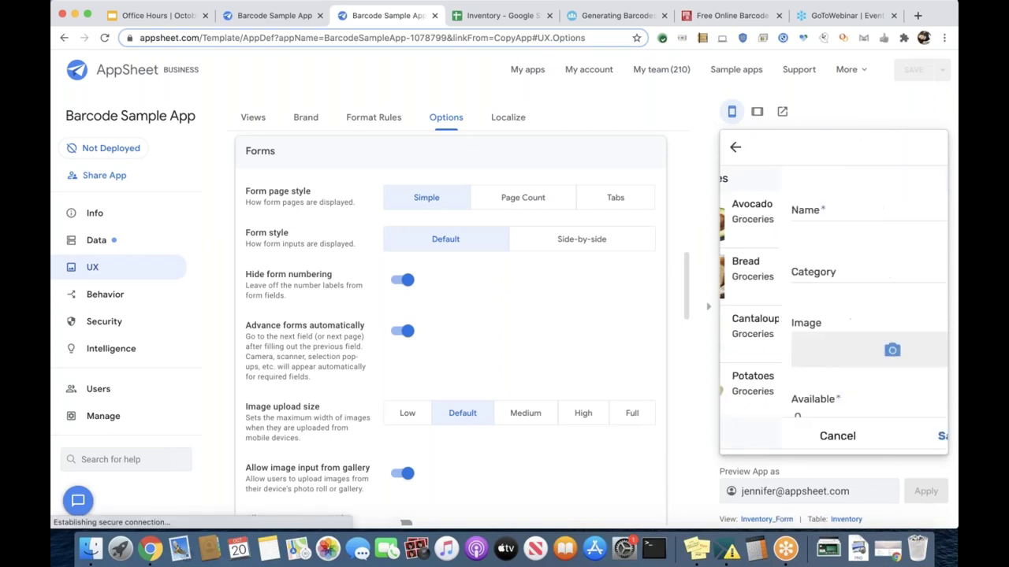
scroll(877, 450, "down", 3)
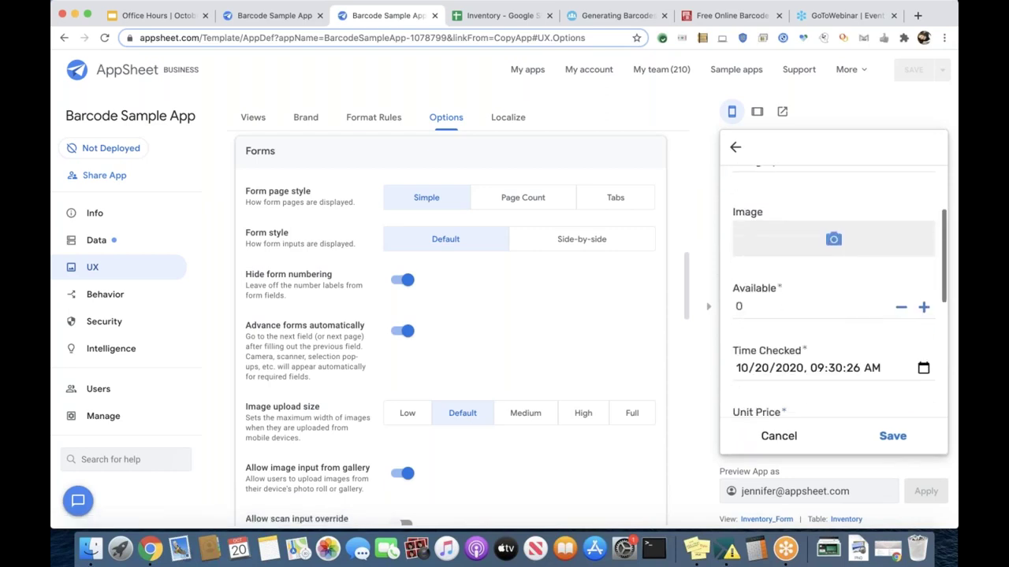
scroll(833, 315, "up", 3)
left_click(766, 220)
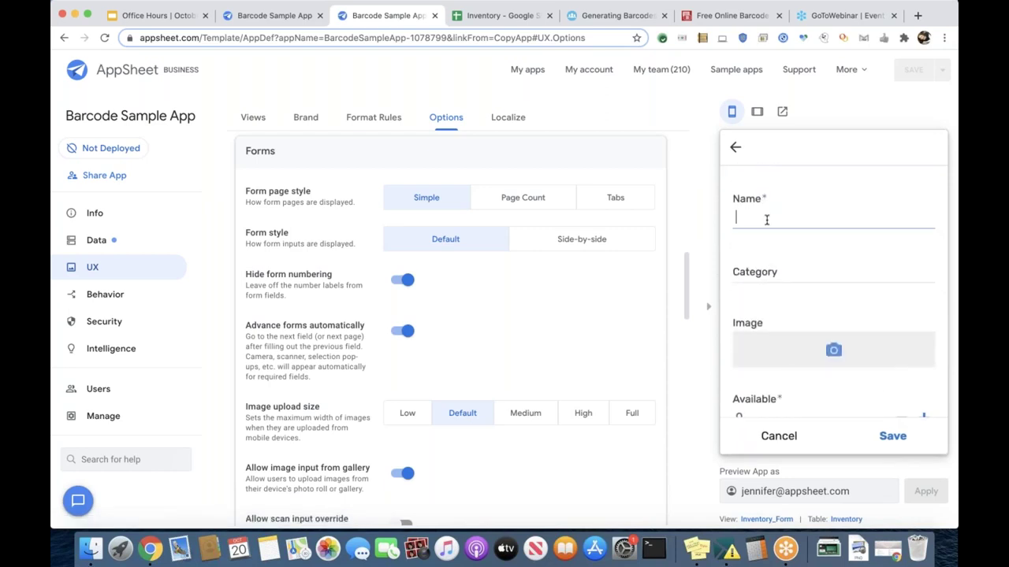
type("Dog")
key("BackSpace")
key("BackSpace")
key("BackSpace")
key("BackSpace")
type("Dog treats")
key("Tab")
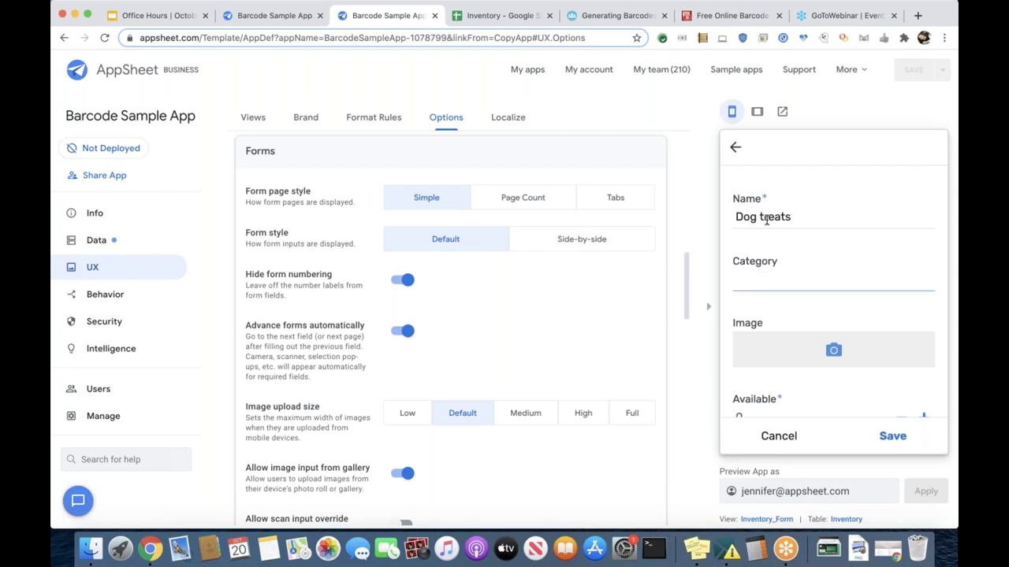
type("Food")
- Cancel the image picker without attaching a picture and review the rest of the form
left_click(810, 370)
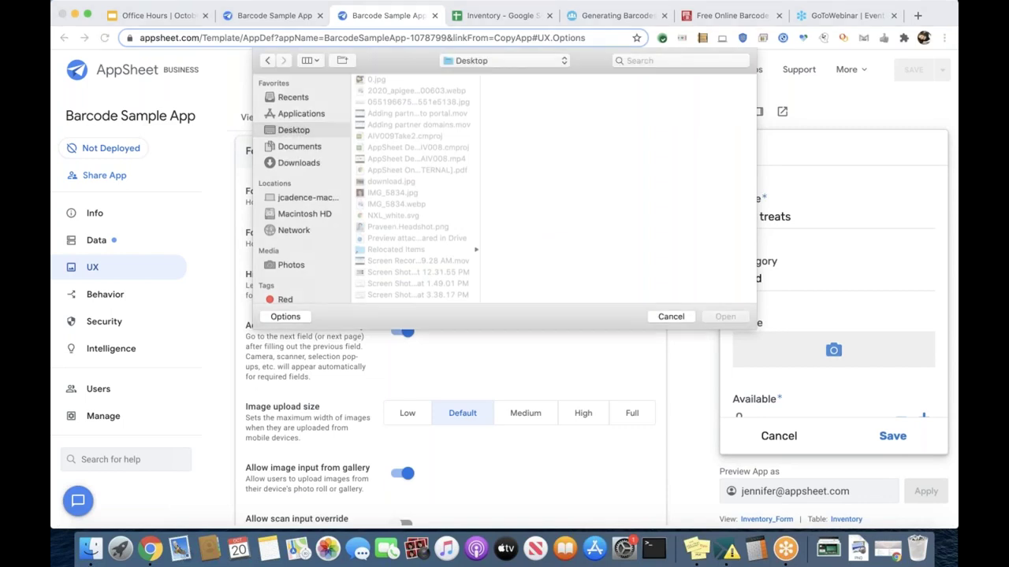
left_click(670, 316)
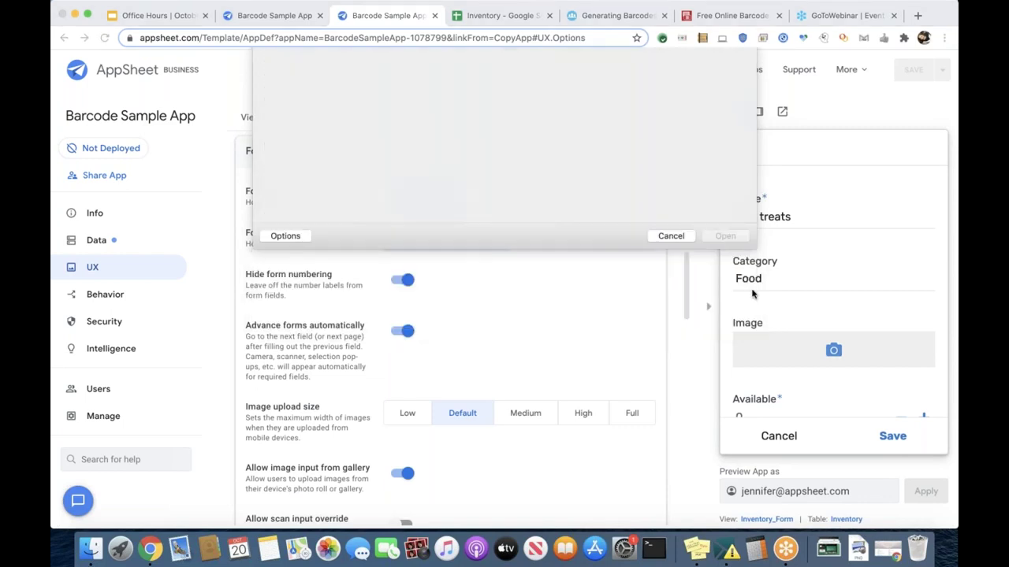
scroll(835, 299, "down", 5)
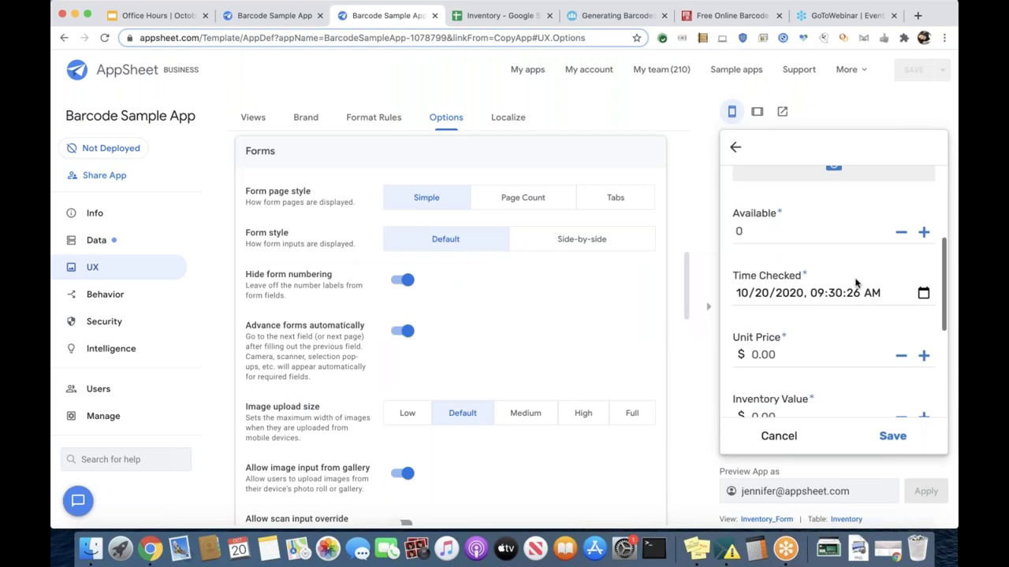
scroll(856, 282, "down", 3)
scroll(856, 282, "up", 5)
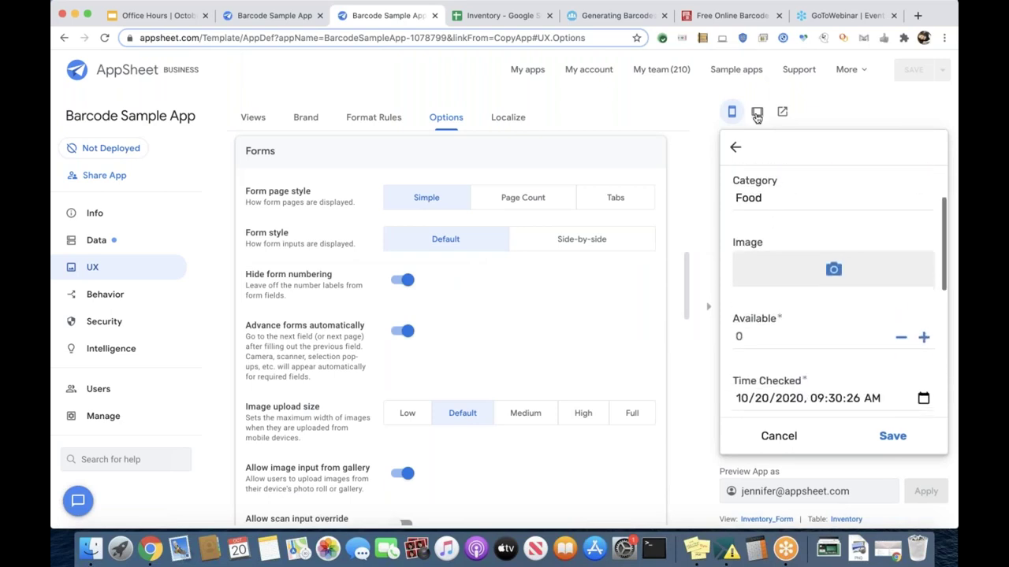
scroll(792, 250, "down", 3)
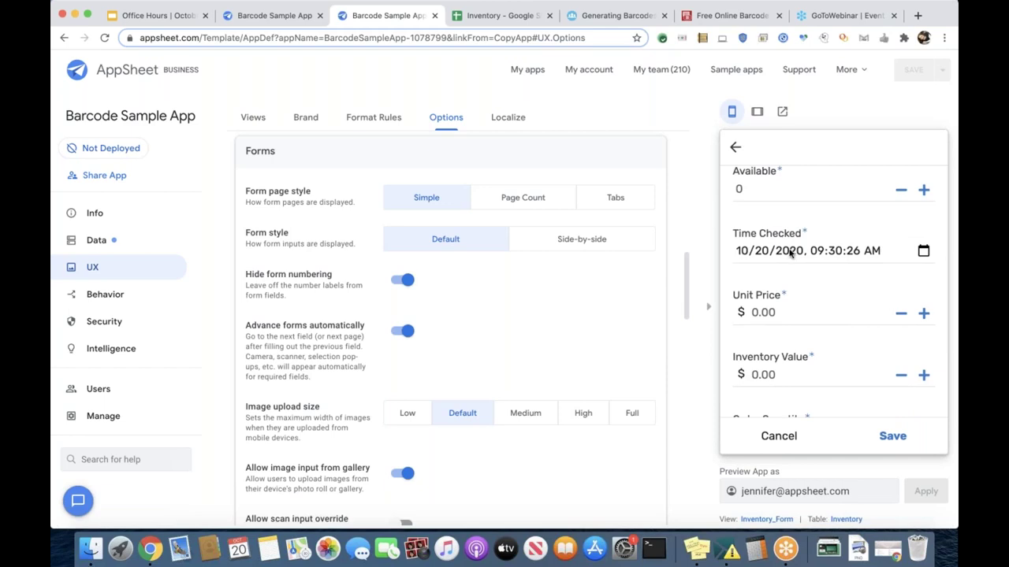
scroll(791, 250, "down", 1)
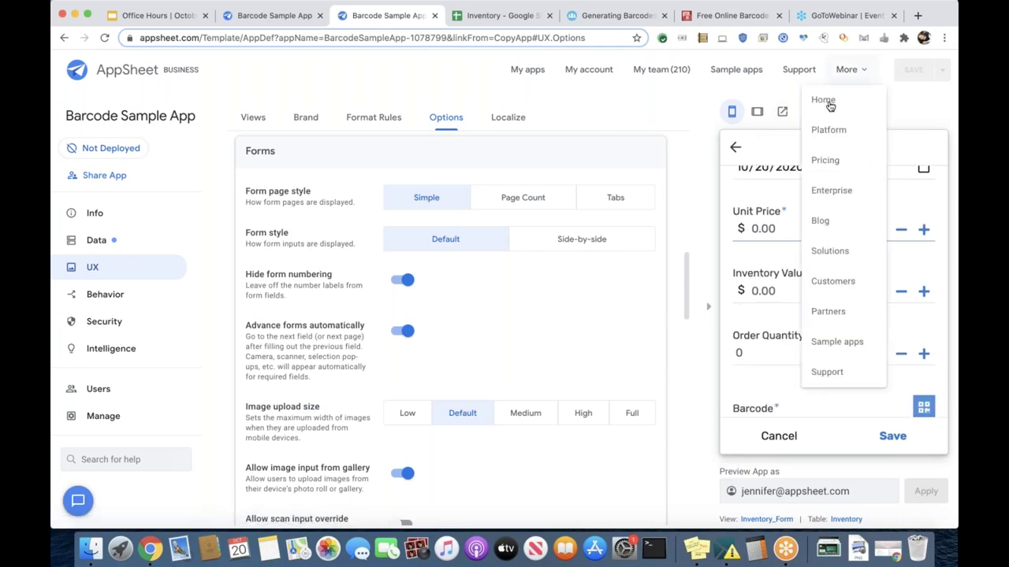
scroll(793, 259, "up", 5)
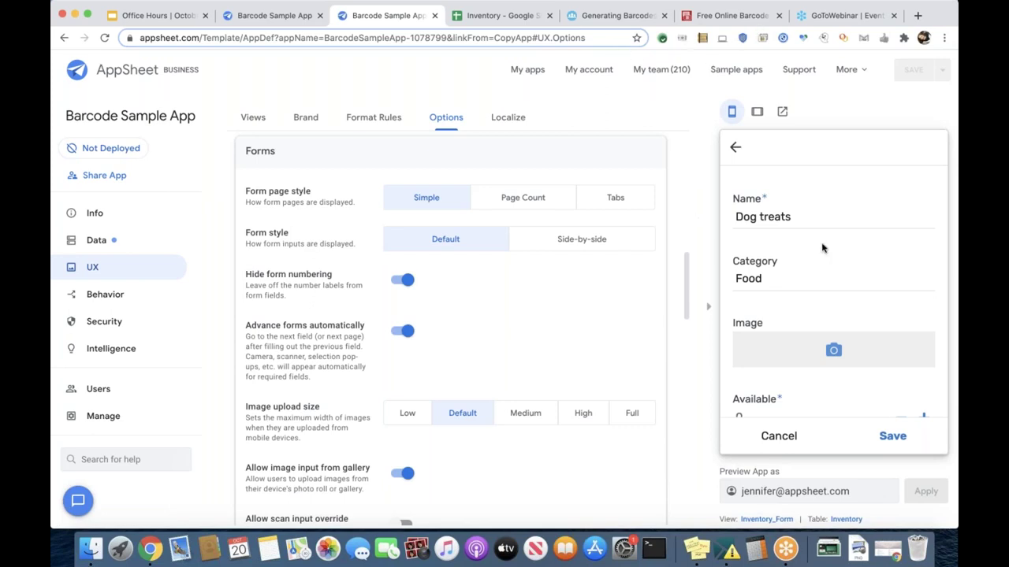
- Empty the preview form's Category (Food) and Name (Dog treats) fields
scroll(821, 248, "down", 5)
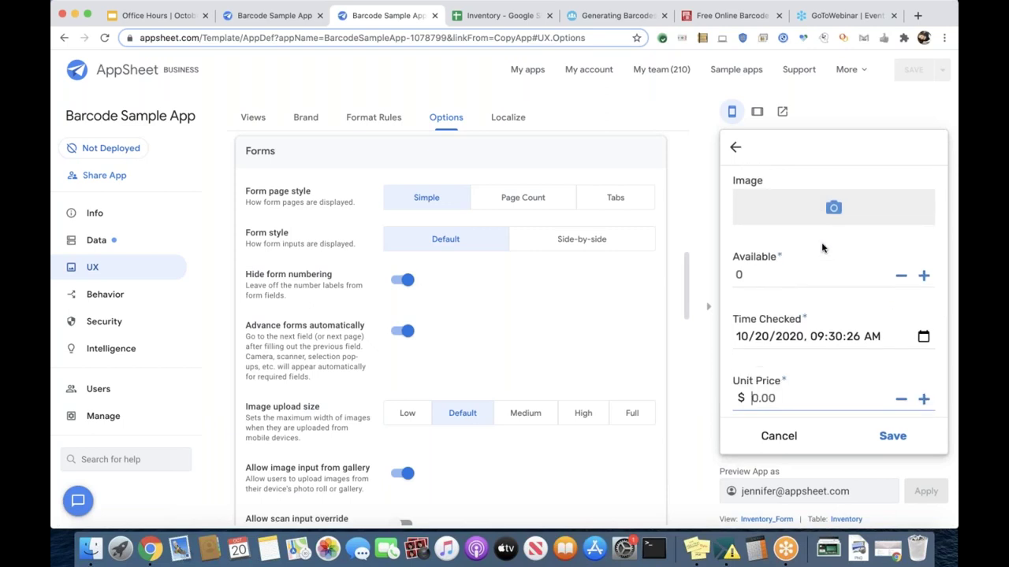
scroll(821, 248, "up", 1)
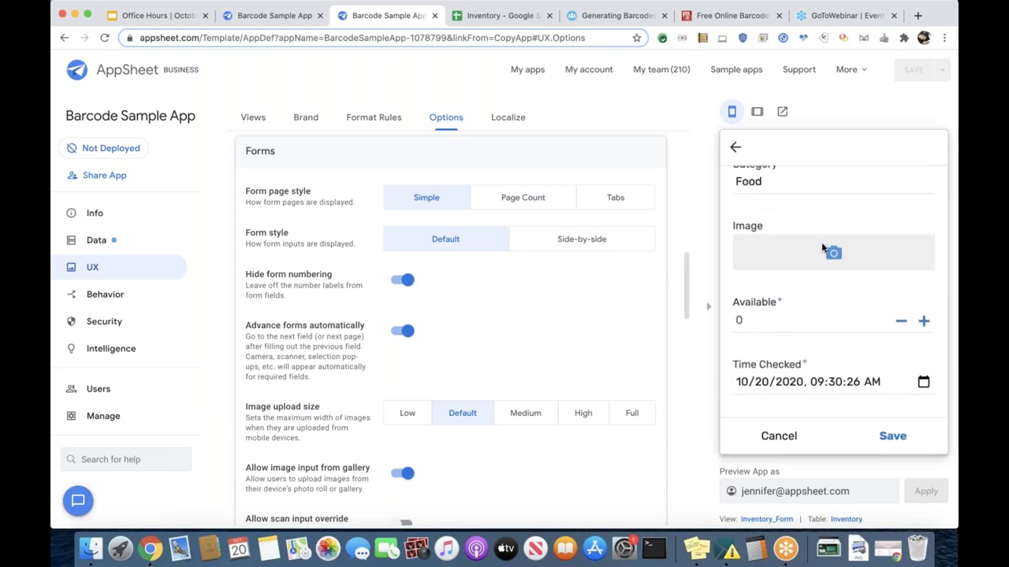
scroll(821, 248, "up", 2)
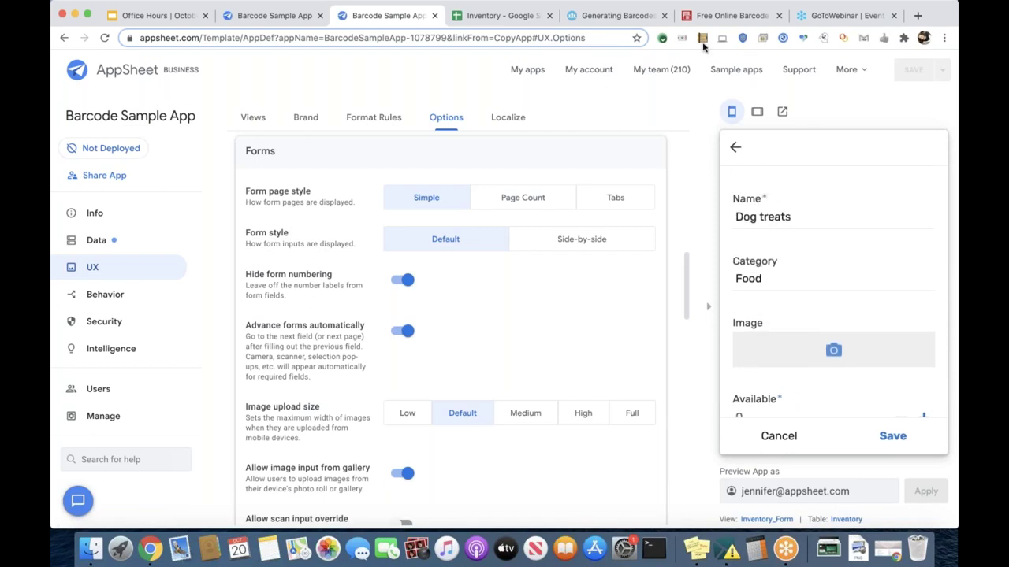
left_click_drag(773, 276, 727, 279)
left_click(805, 220)
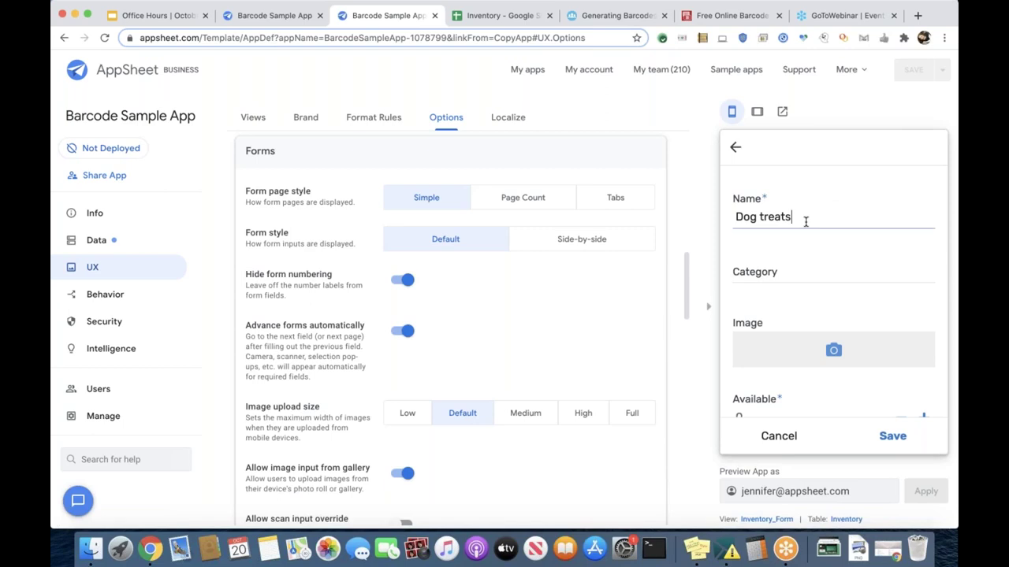
key("BackSpace")
key("BackSpace")
key("BackSpace")
key("BackSpace")
key("BackSpace")
key("BackSpace")
key("BackSpace")
key("BackSpace")
key("BackSpace")
key("BackSpace")
key("BackSpace")
scroll(482, 358, "down", 2)
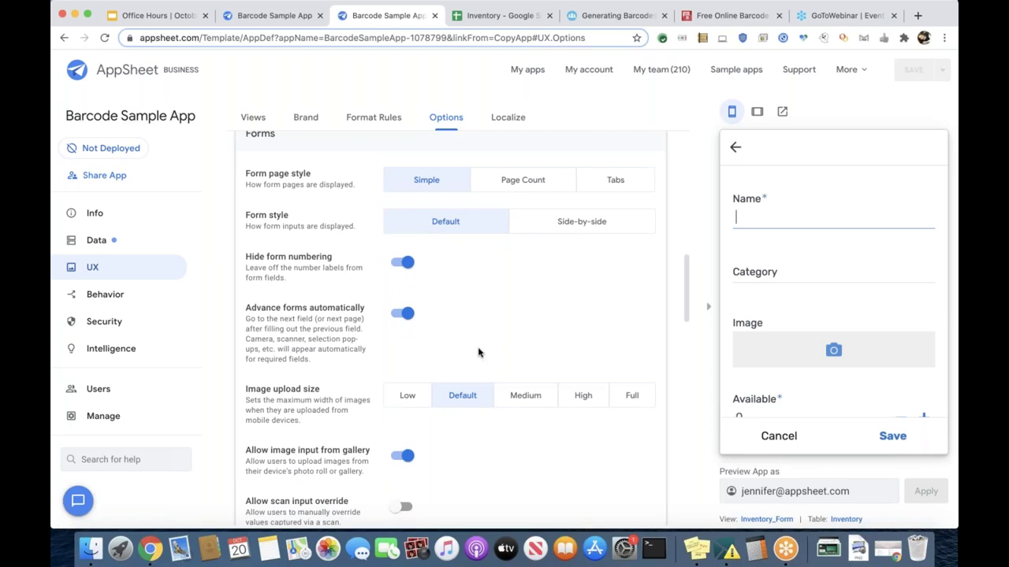
scroll(478, 352, "up", 2)
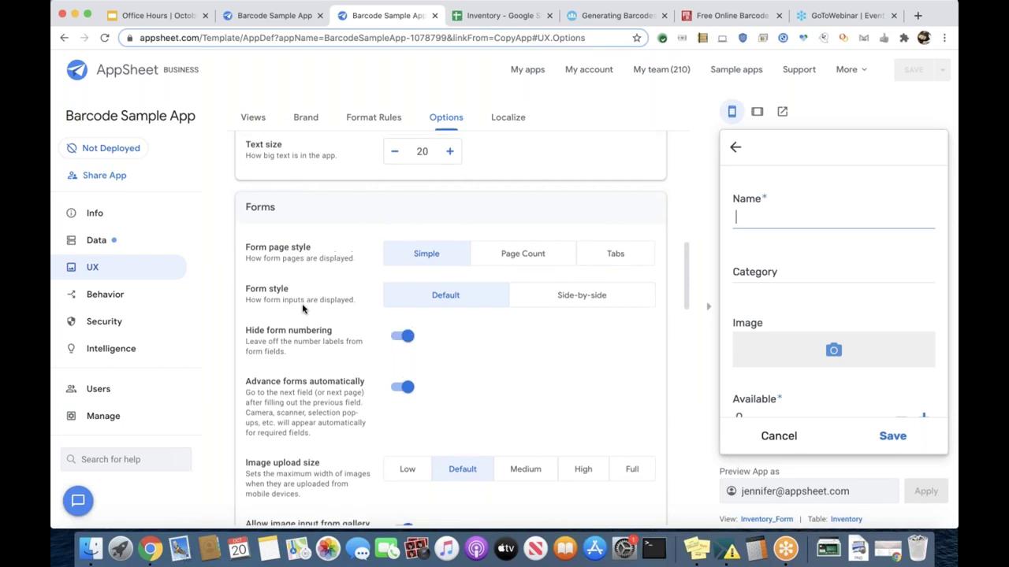
scroll(301, 309, "up", 2)
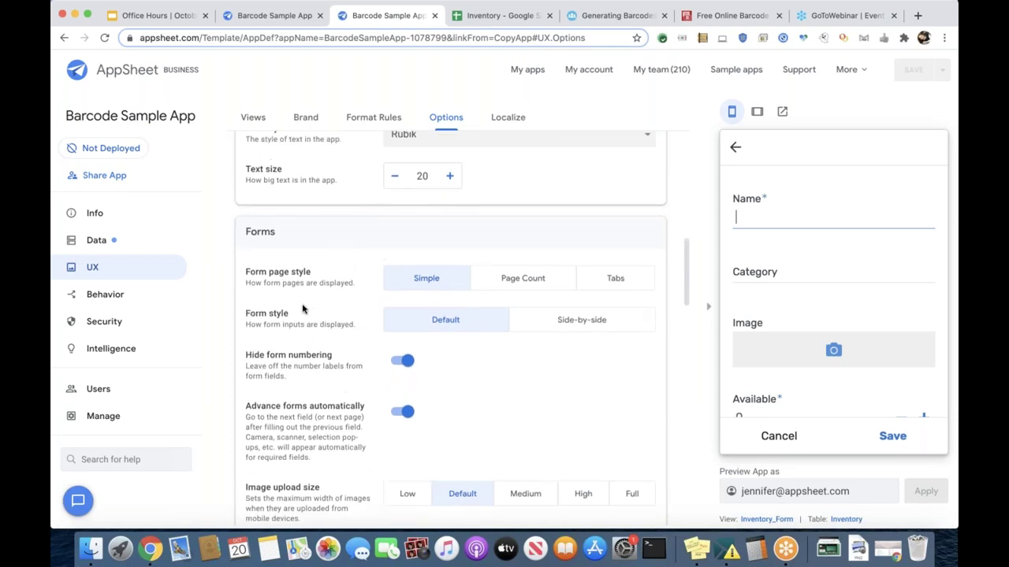
- Add a new slice under Data > Slices, renaming Untitled Slice to Reorder, and review its settings
left_click(96, 241)
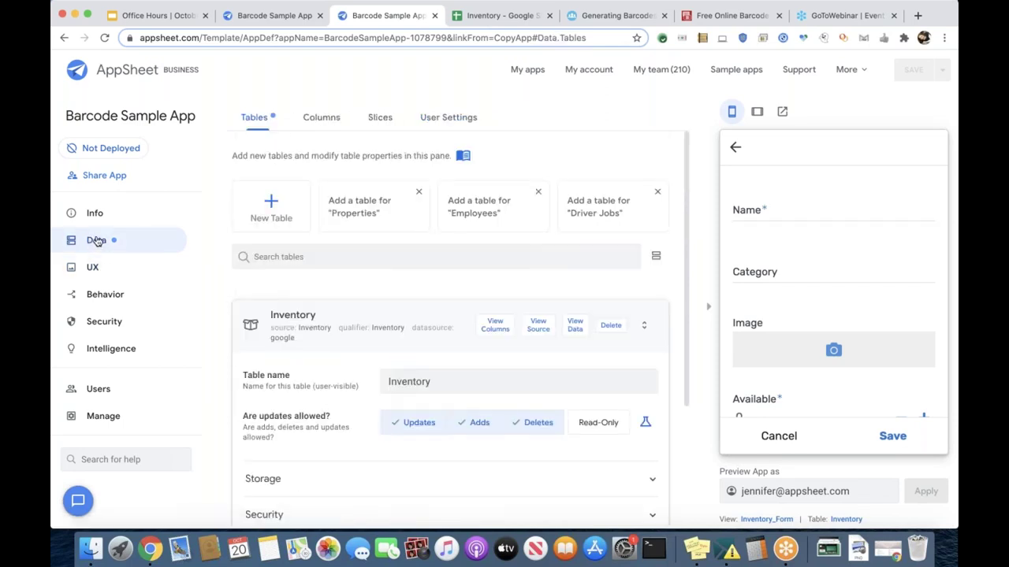
left_click(379, 120)
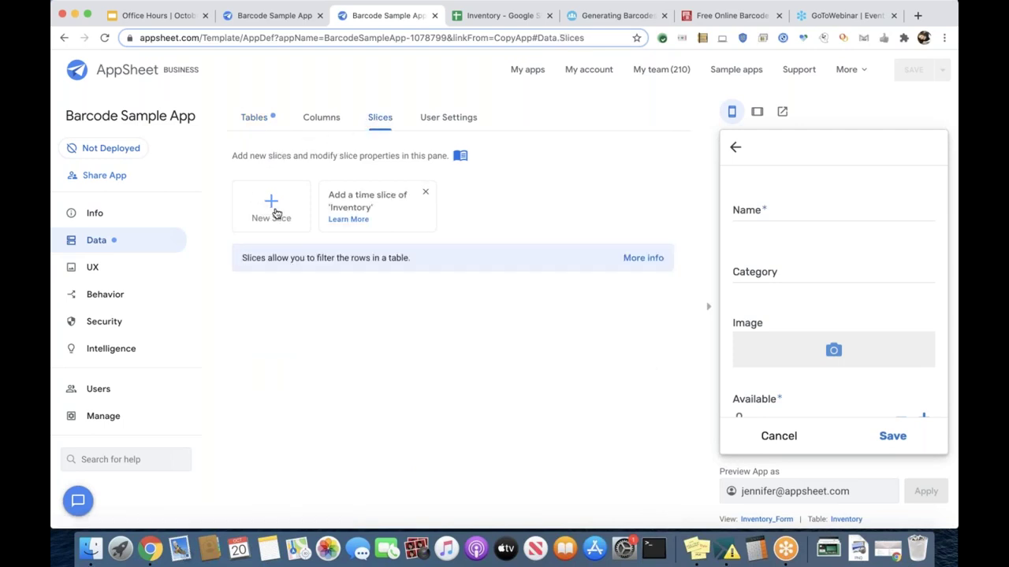
left_click(274, 209)
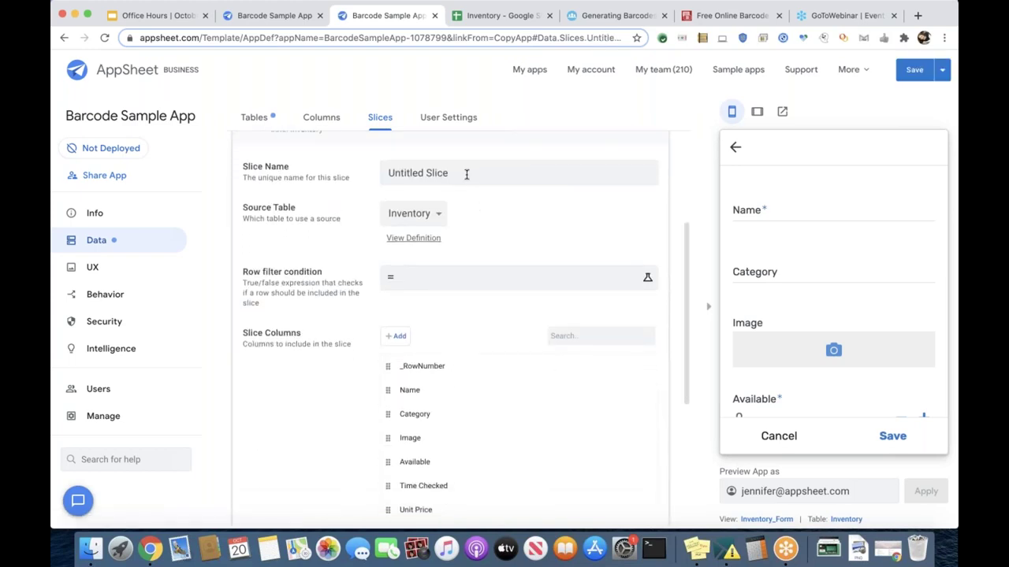
left_click_drag(466, 174, 373, 175)
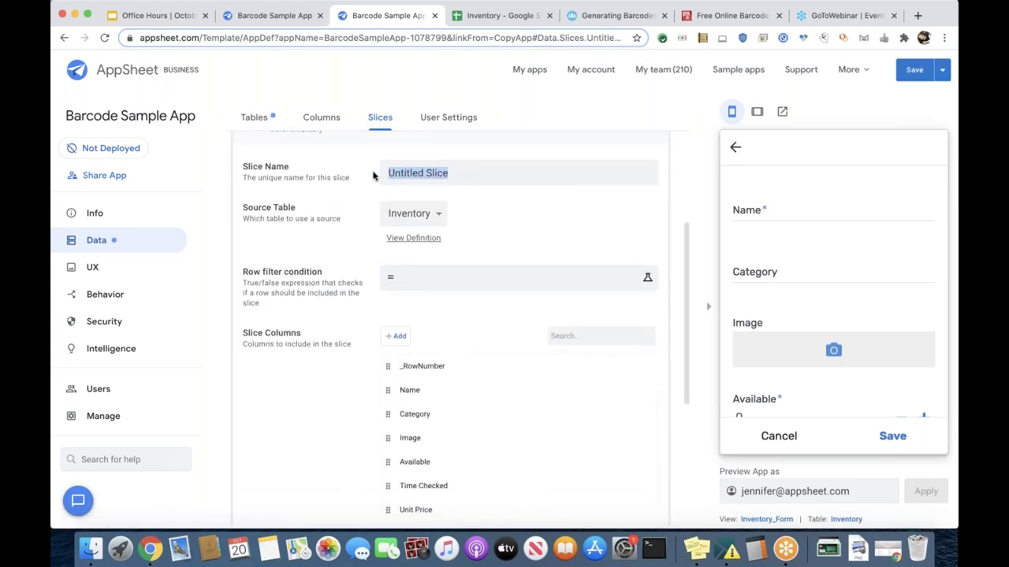
type("Reorder")
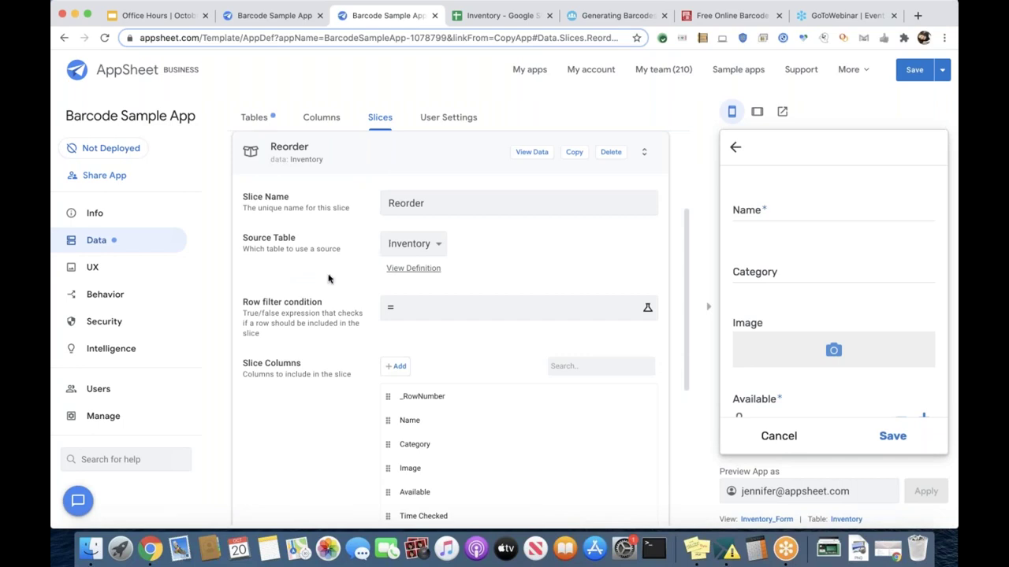
scroll(329, 278, "down", 1)
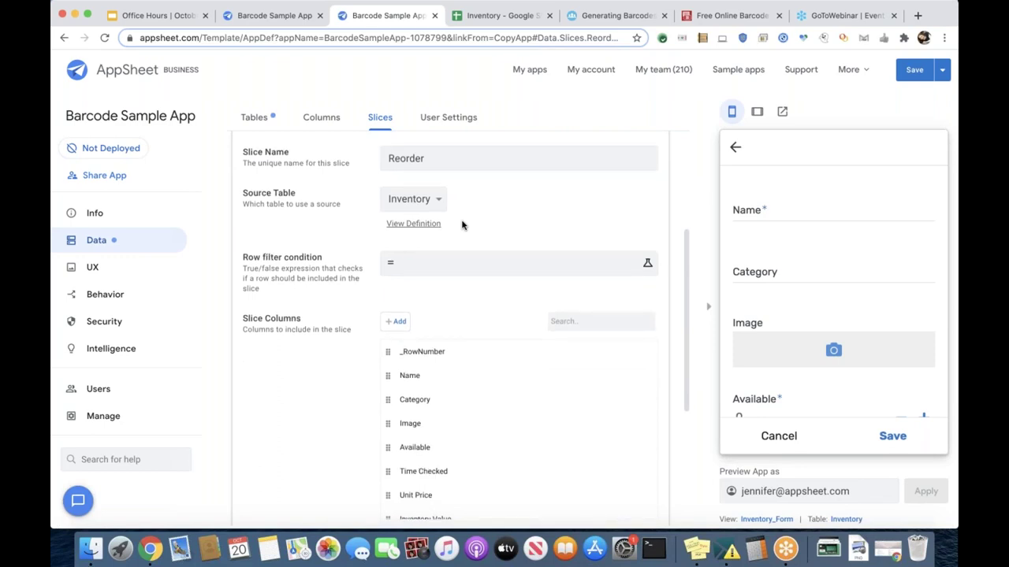
scroll(462, 226, "down", 1)
scroll(461, 225, "down", 1)
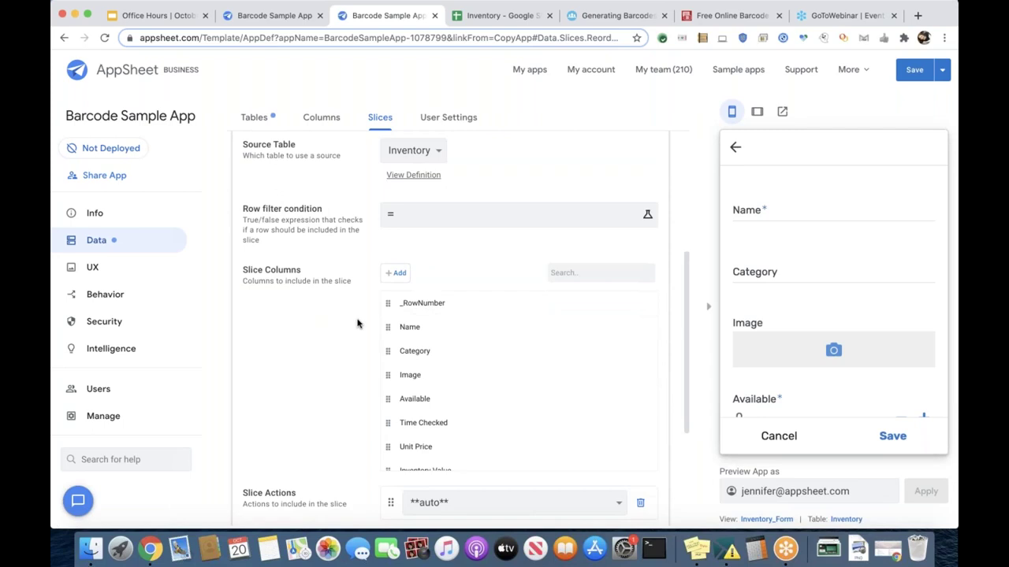
scroll(357, 323, "down", 2)
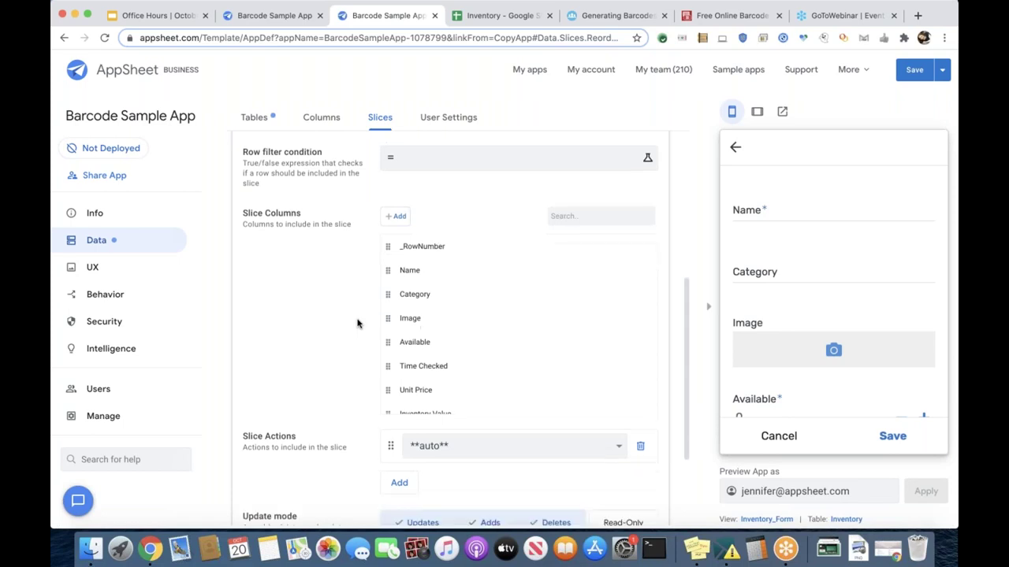
scroll(357, 323, "down", 1)
scroll(357, 323, "down", 1)
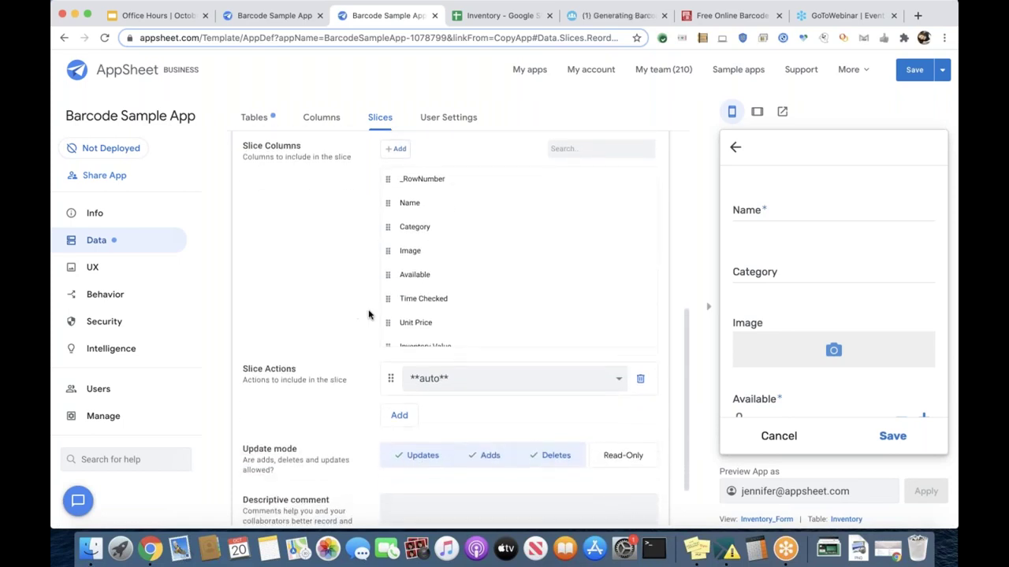
scroll(531, 280, "down", 3)
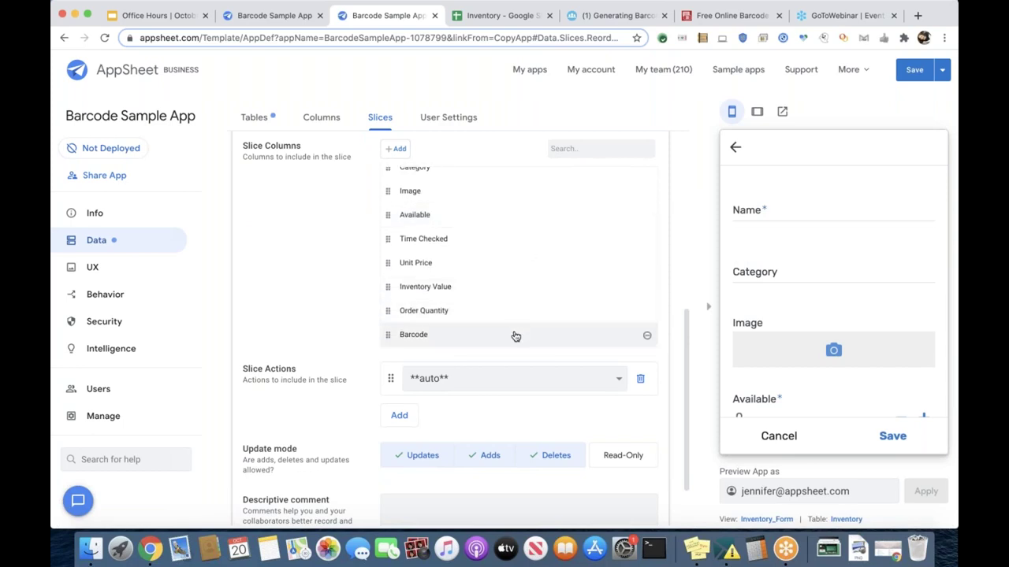
- Move the Barcode column above _RowNumber, Name and Category in Slice Columns
left_click(416, 341)
scroll(371, 193, "up", 1)
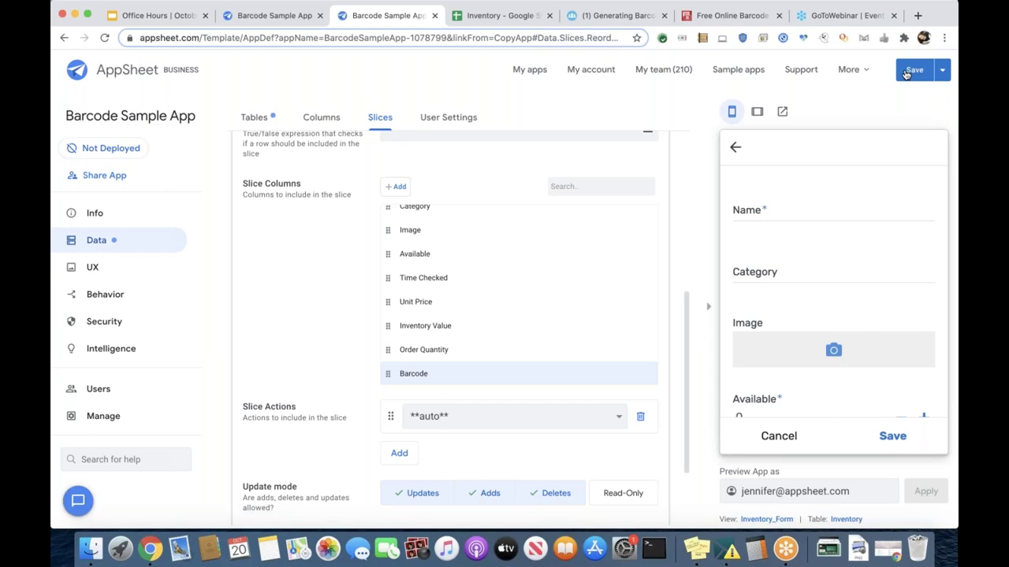
left_click_drag(407, 376, 418, 225)
scroll(428, 270, "up", 1)
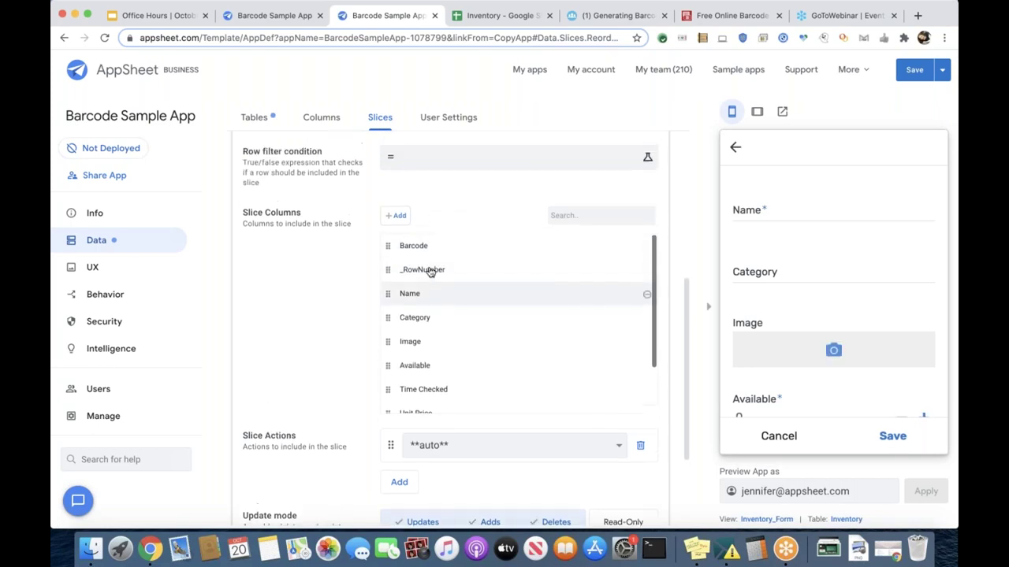
scroll(434, 291, "down", 1)
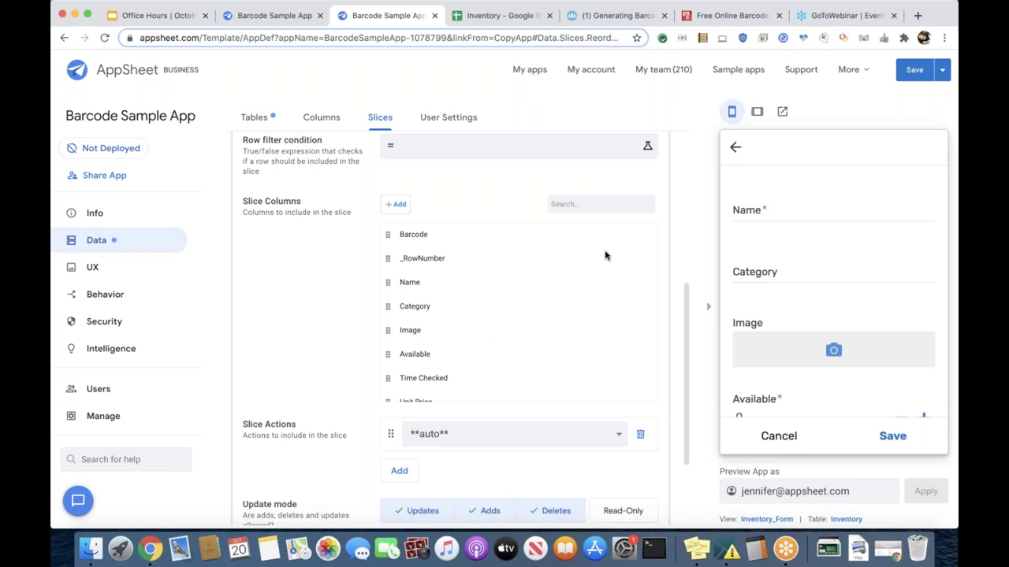
- Remove _RowNumber, Category, Image, Available, Time Checked, Unit Price, Inventory Value and Order Quantity from the slice
left_click(647, 259)
left_click(646, 260)
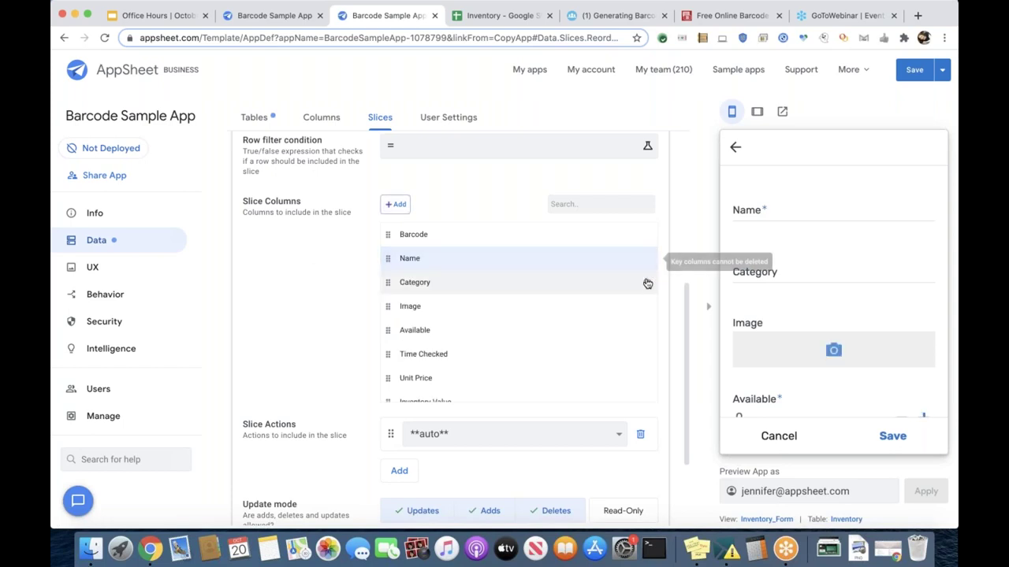
left_click(647, 284)
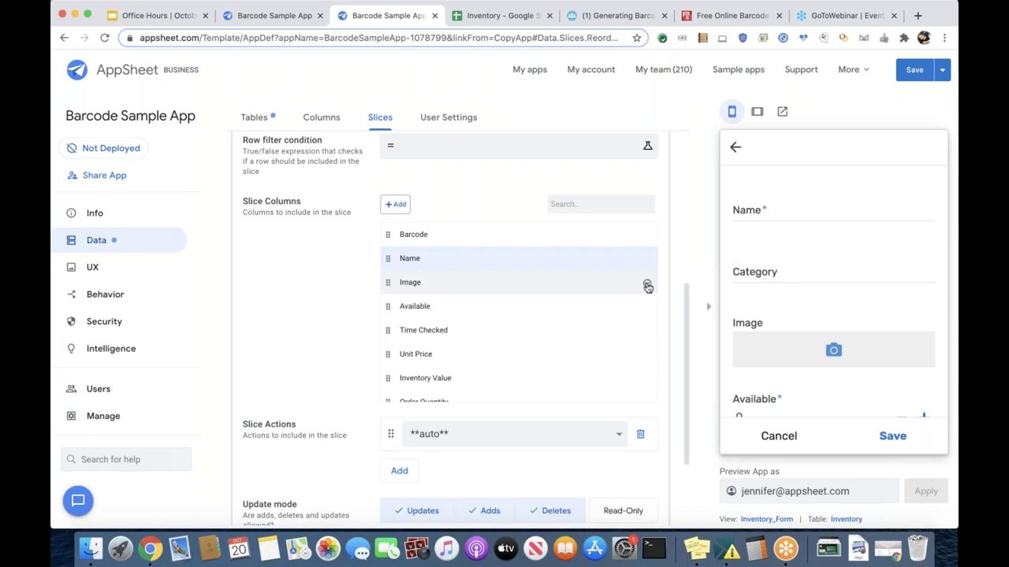
left_click(647, 285)
left_click(647, 285)
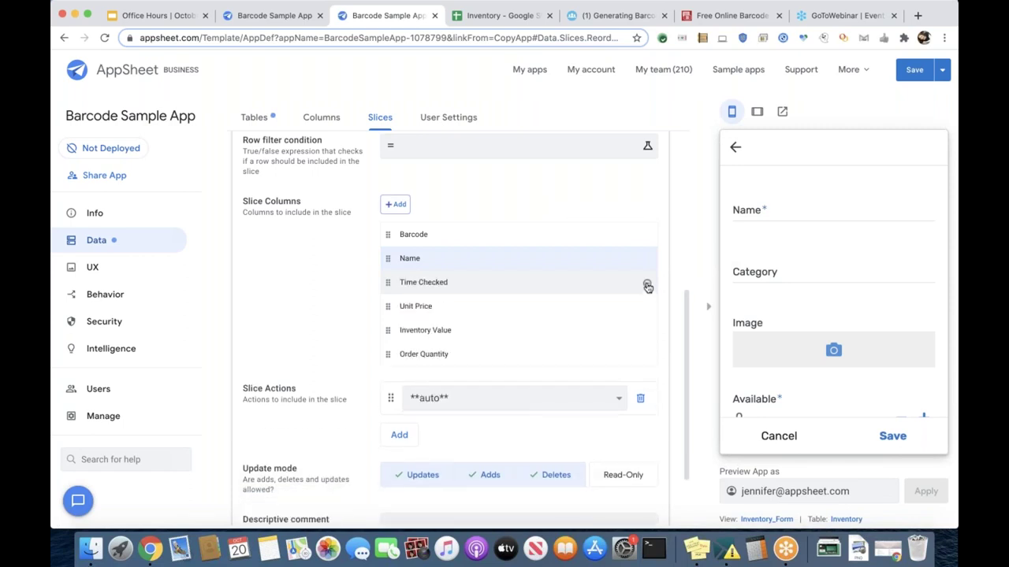
left_click(647, 285)
left_click(647, 285)
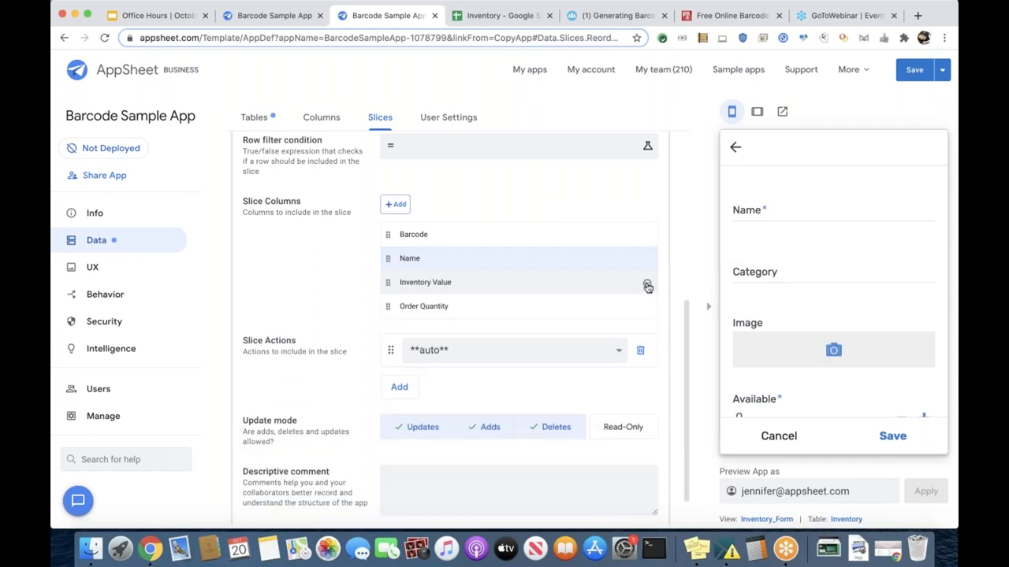
left_click(647, 285)
left_click(646, 285)
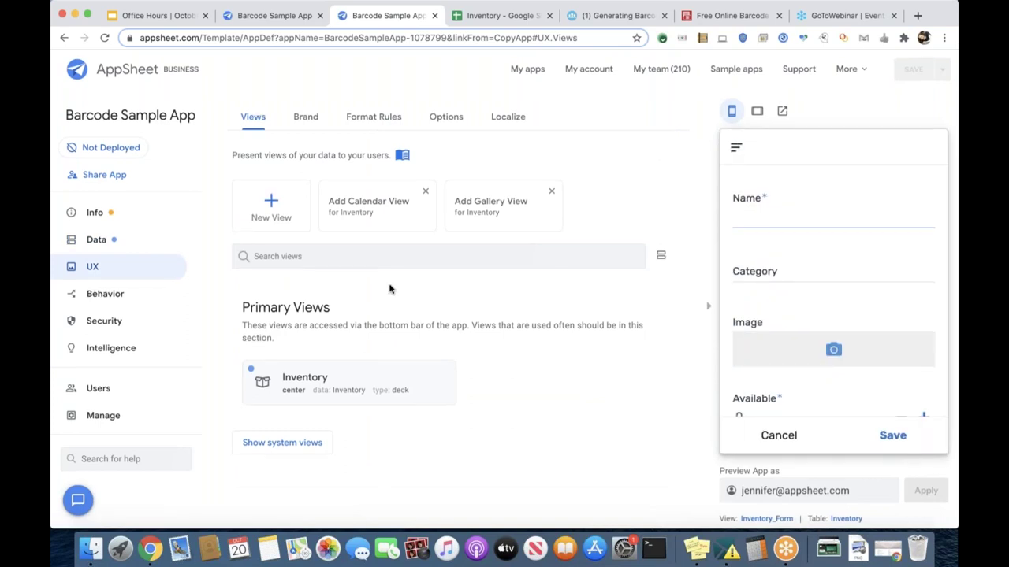
- Create a new view and set its type to form
left_click(271, 207)
scroll(297, 326, "down", 2)
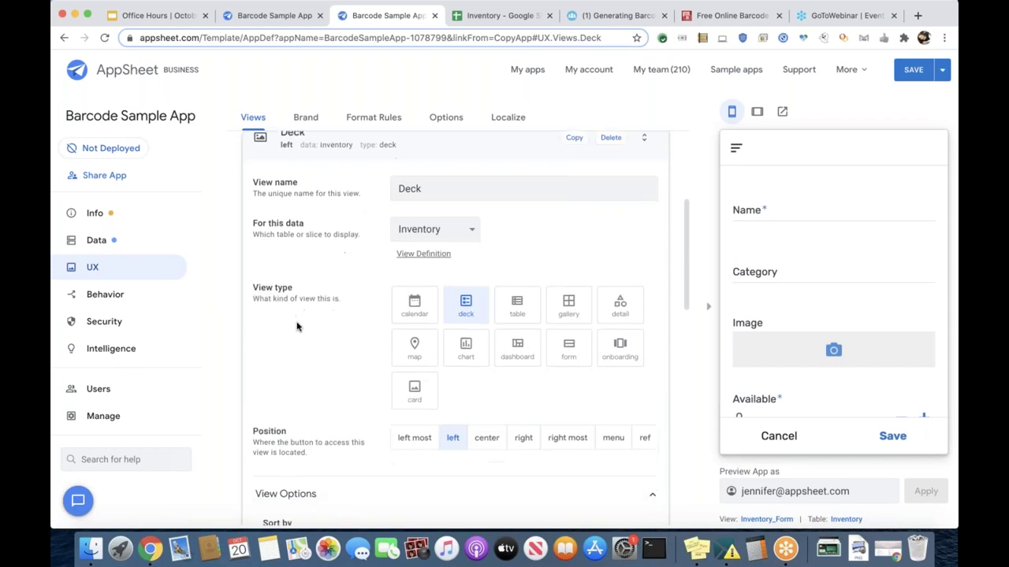
left_click(569, 292)
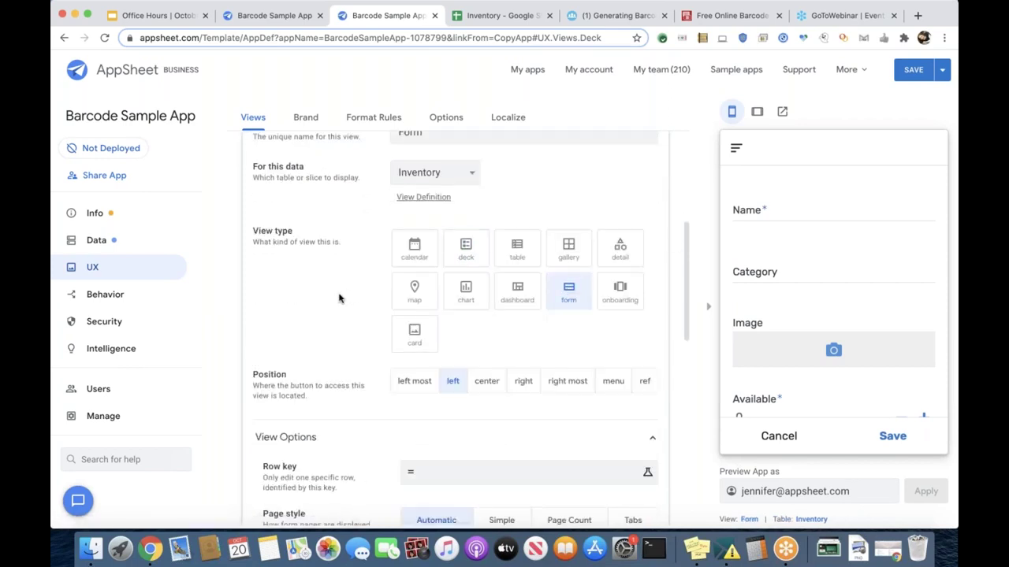
scroll(341, 297, "up", 2)
- Rename the view to 'Form reorder' and base it on the Reorder slice
left_click(428, 180)
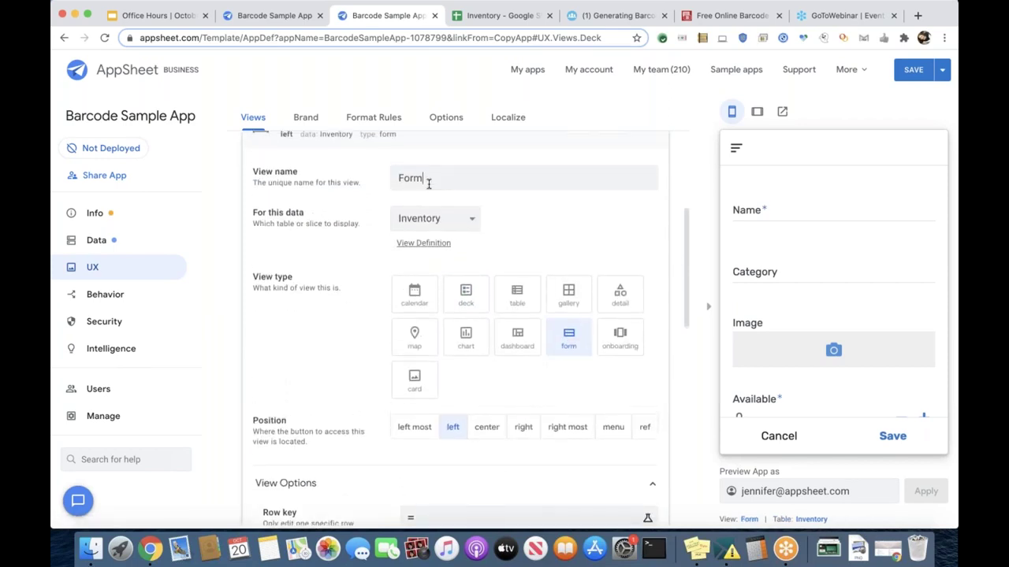
type("reorder")
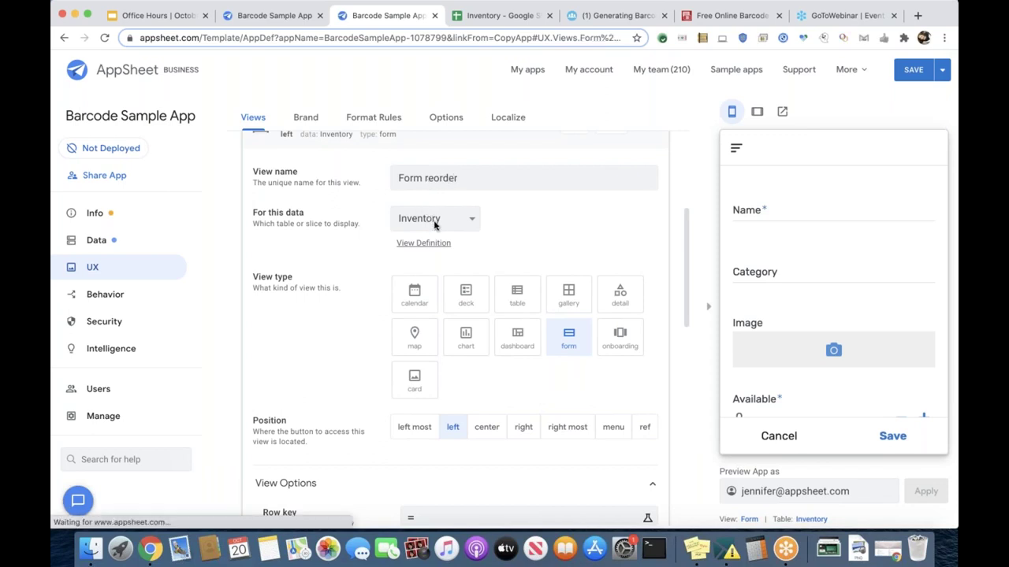
left_click(428, 218)
left_click(461, 258)
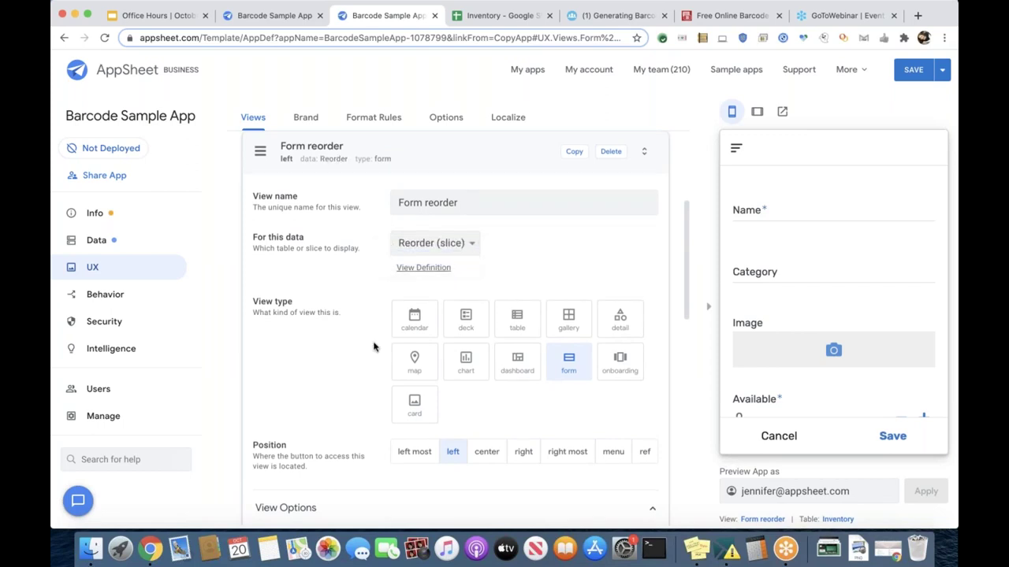
scroll(374, 347, "down", 1)
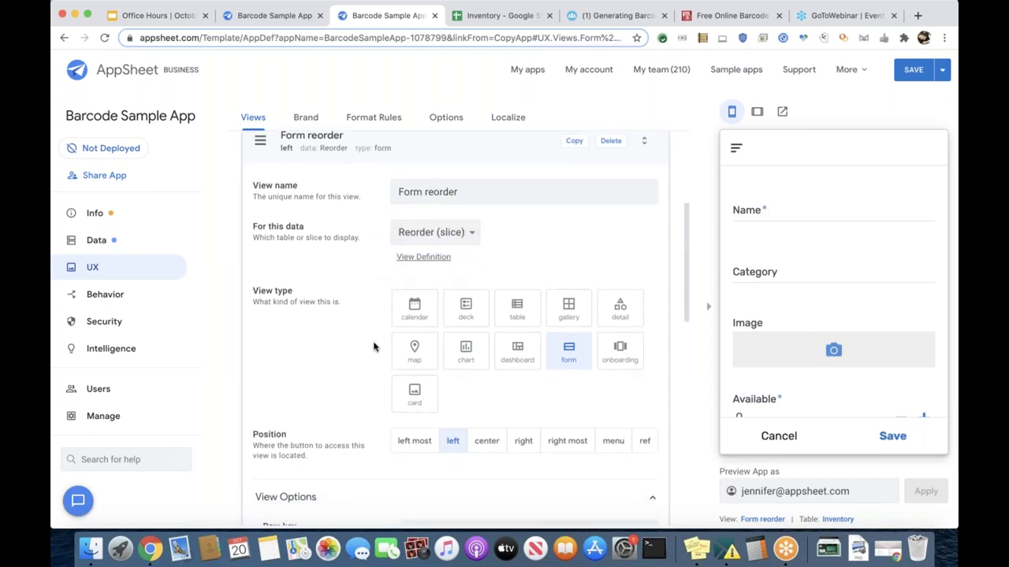
scroll(373, 347, "down", 5)
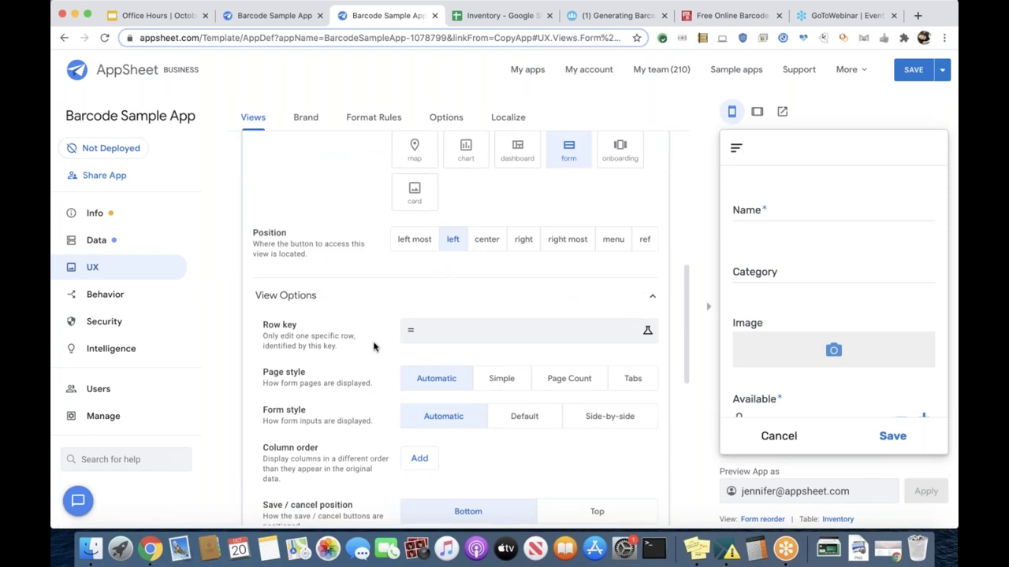
scroll(581, 371, "up", 2)
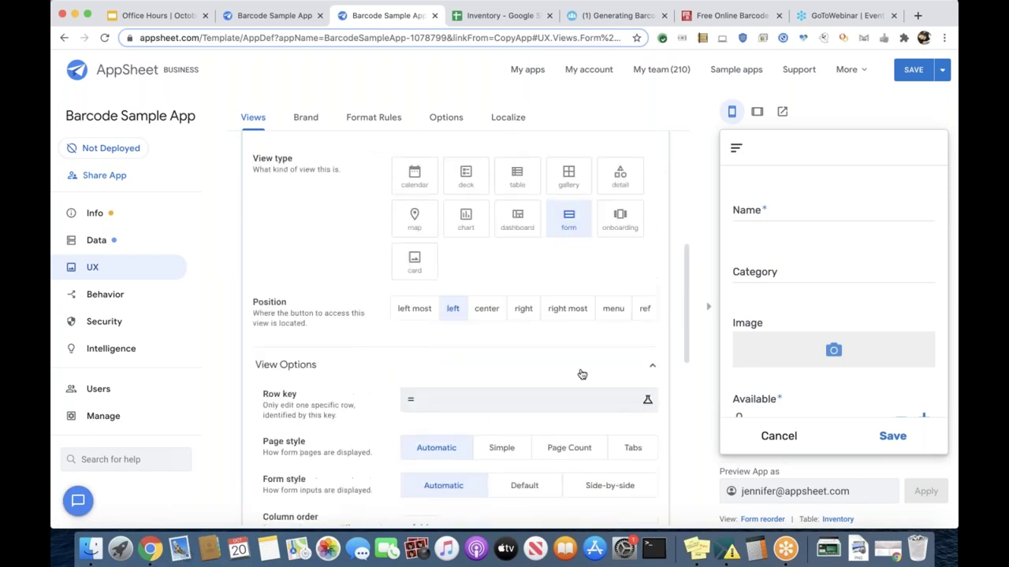
- Save the app, then add a 2x4s item with a scanned barcode and sync
left_click(908, 75)
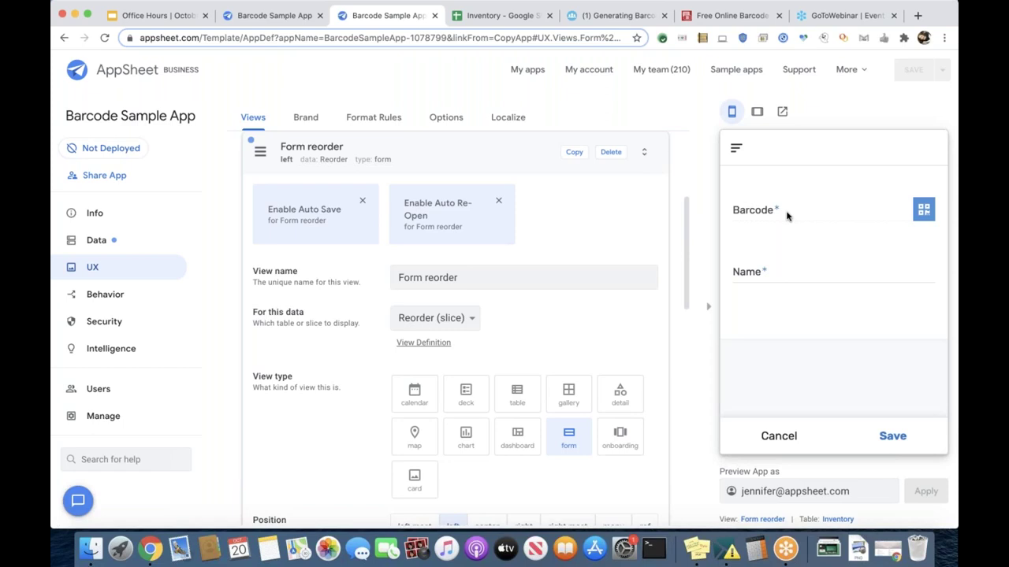
left_click(924, 211)
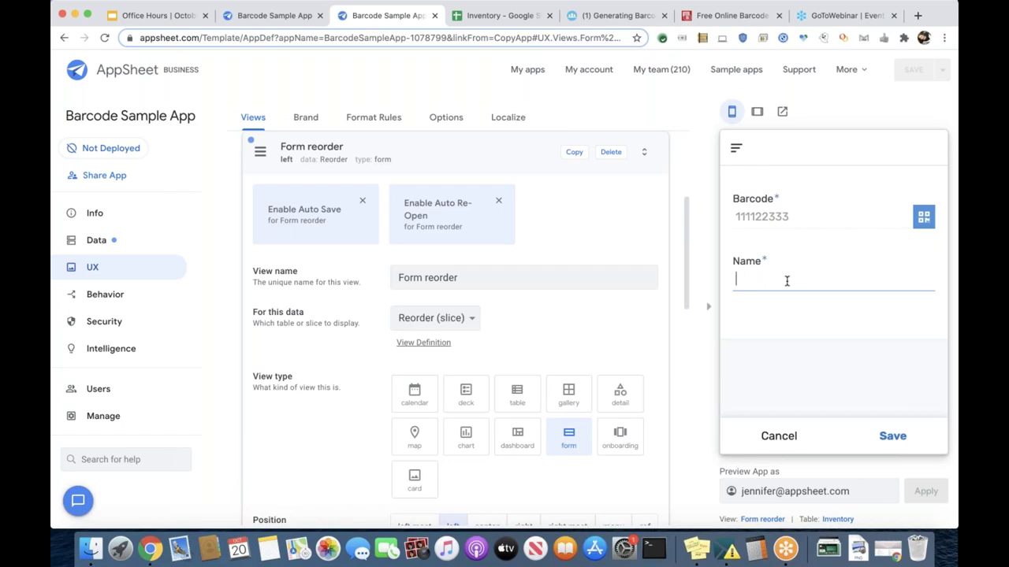
type("2x4s")
left_click(892, 438)
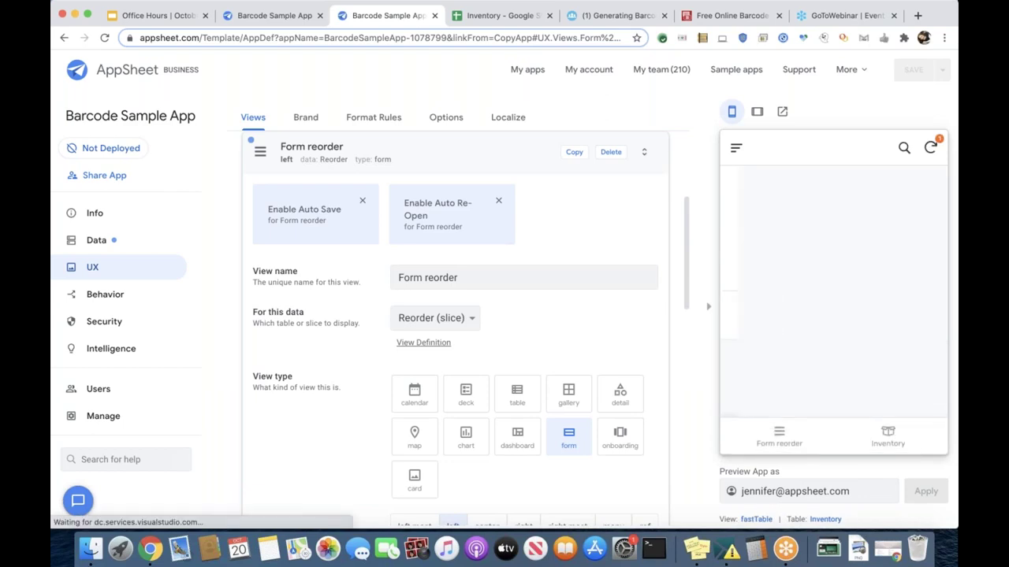
left_click(930, 148)
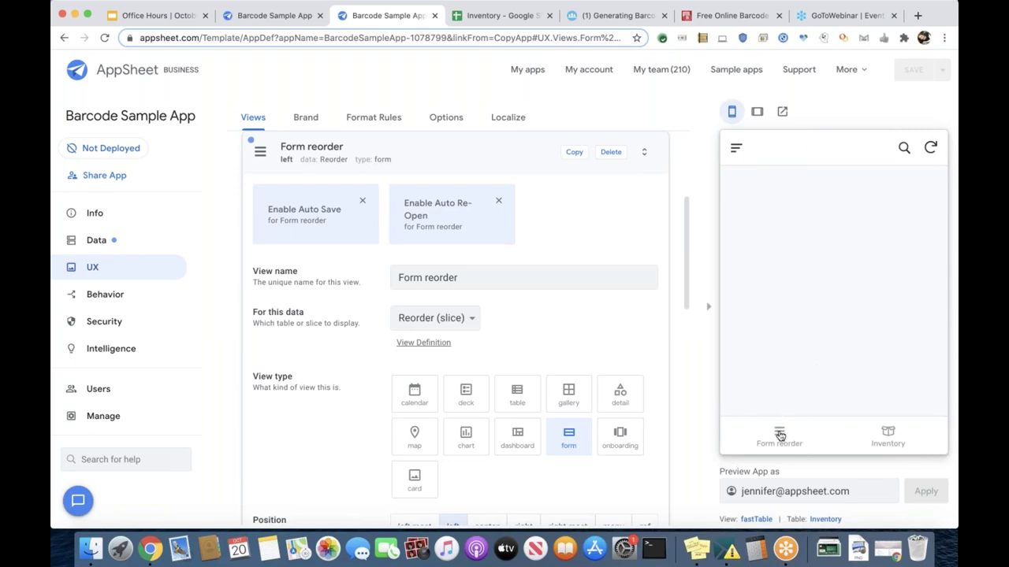
- Check Form reorder, then confirm the 2x4s item appears in the Inventory list
left_click(779, 436)
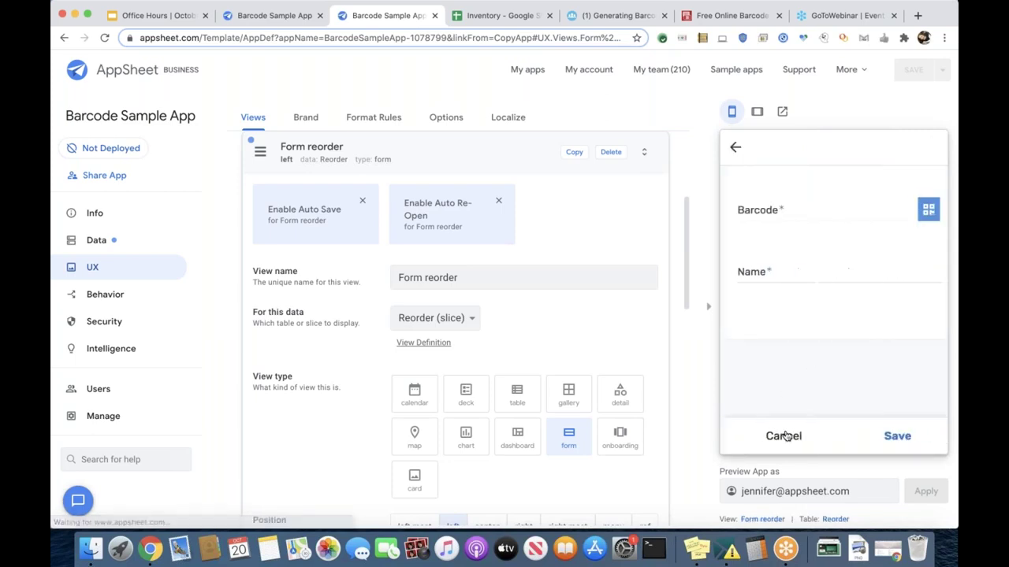
left_click(735, 150)
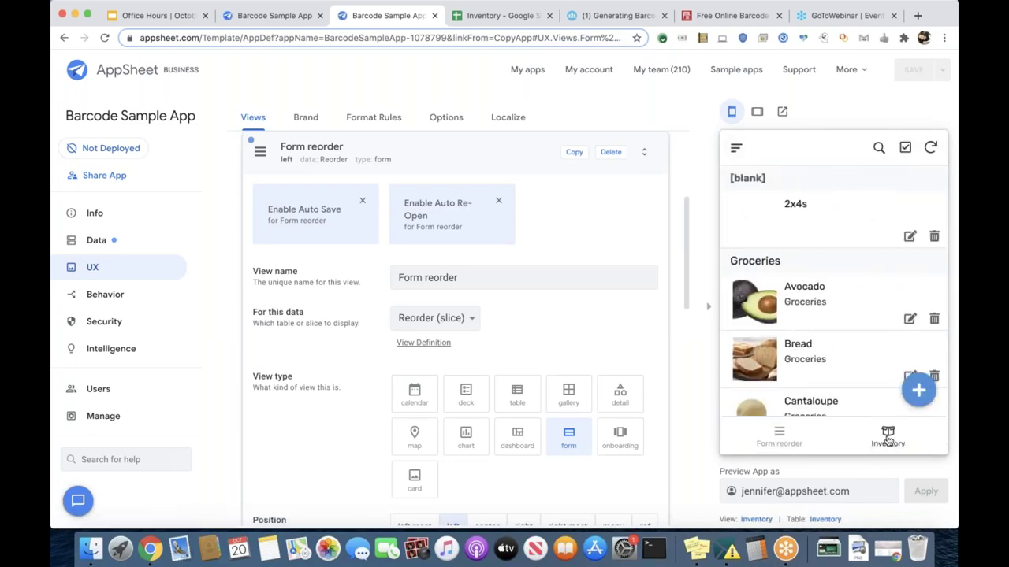
left_click(785, 231)
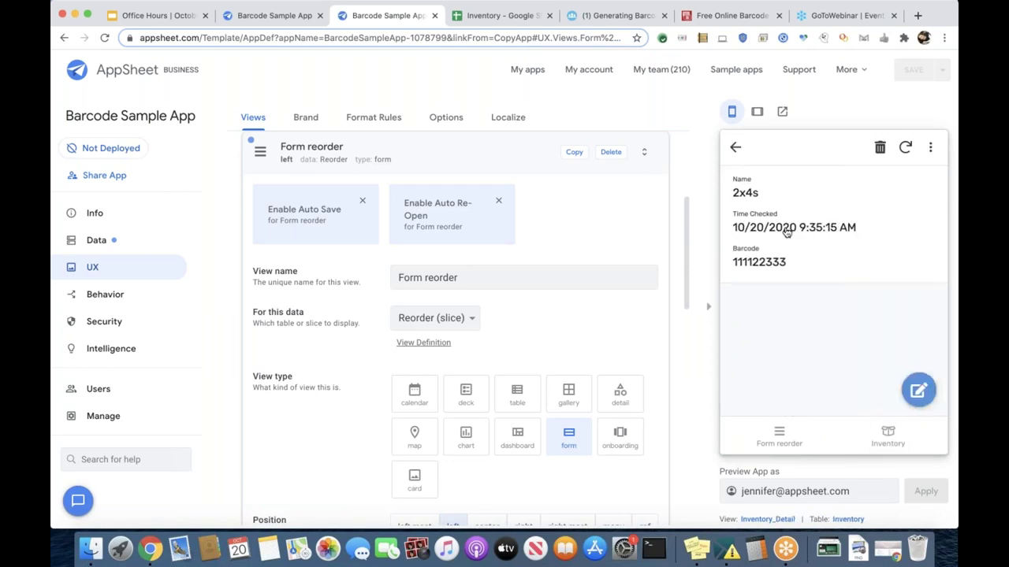
left_click(735, 151)
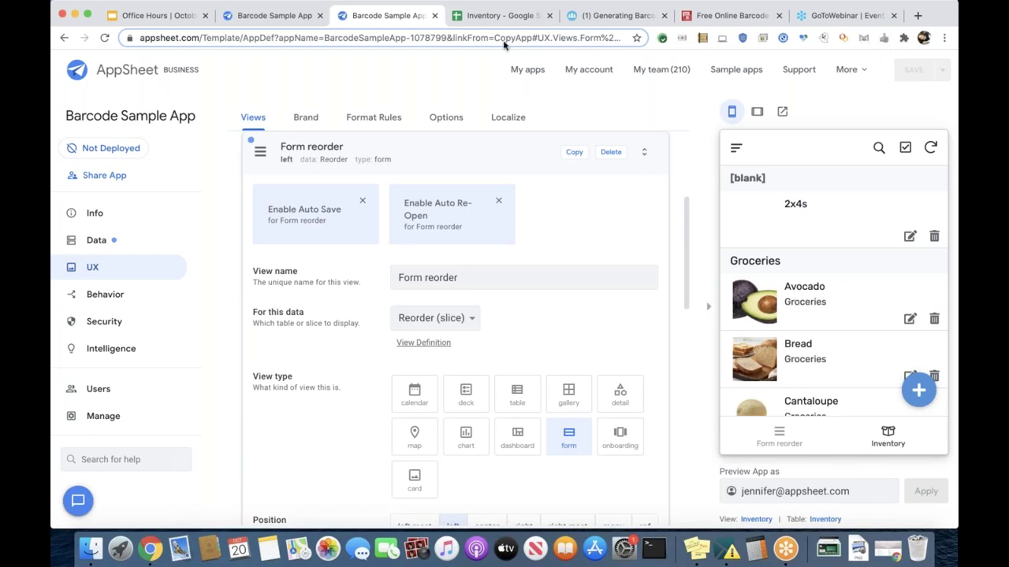
- In the Inventory sheet, inspect row 14 (2x4s), then Barcode column I and Available column D
left_click(495, 15)
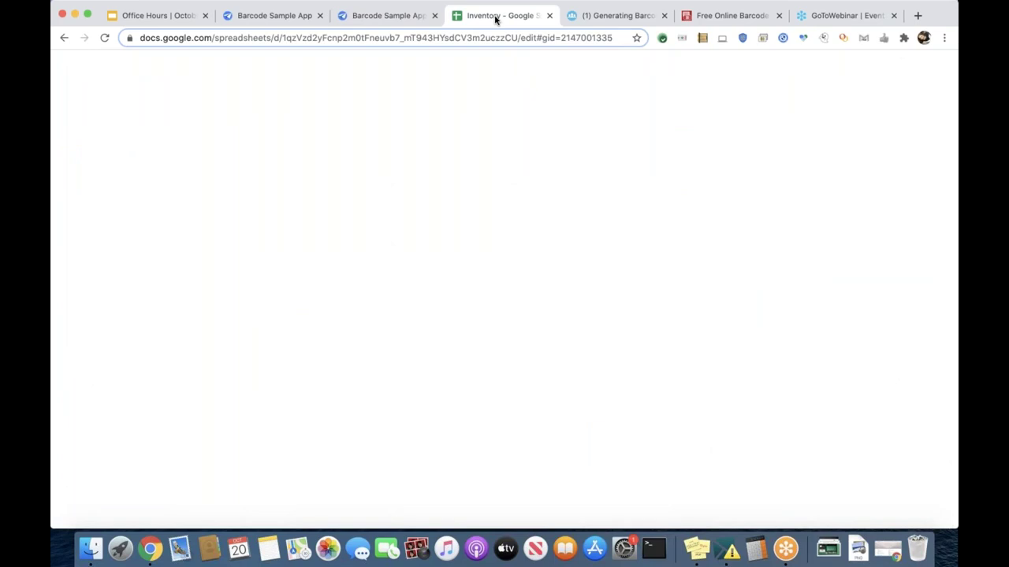
left_click(144, 380)
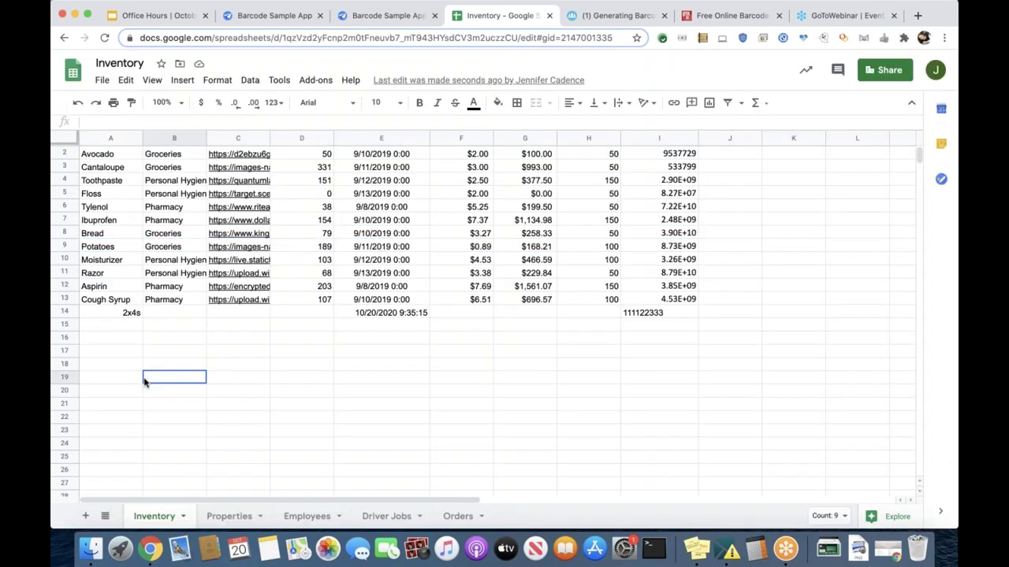
left_click(63, 312)
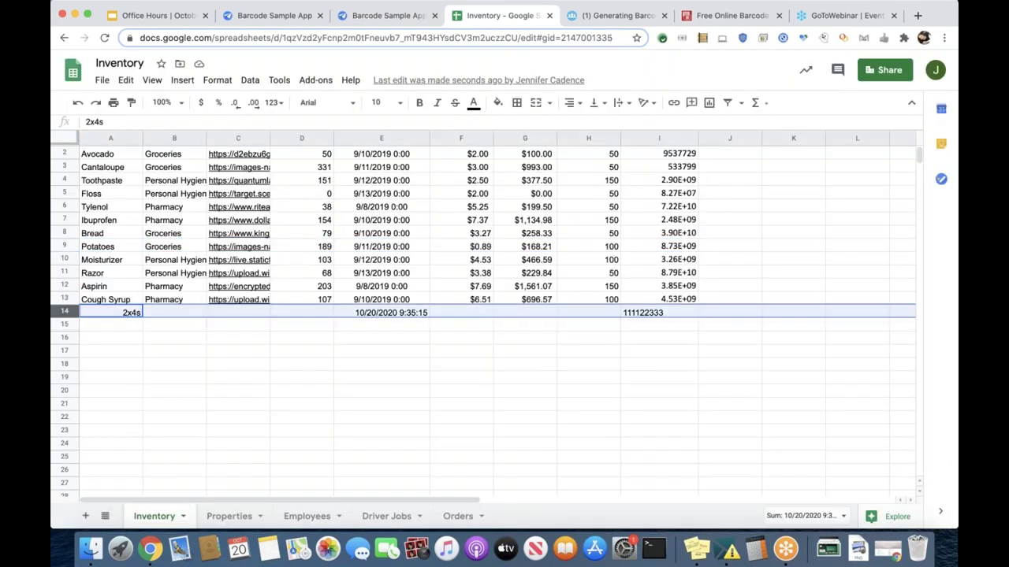
left_click(101, 363)
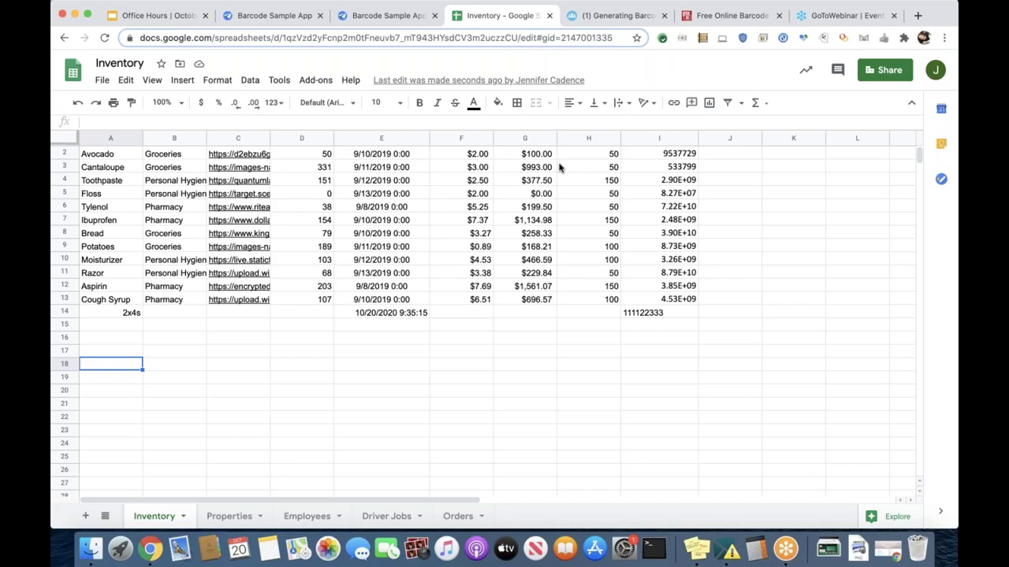
left_click(650, 140)
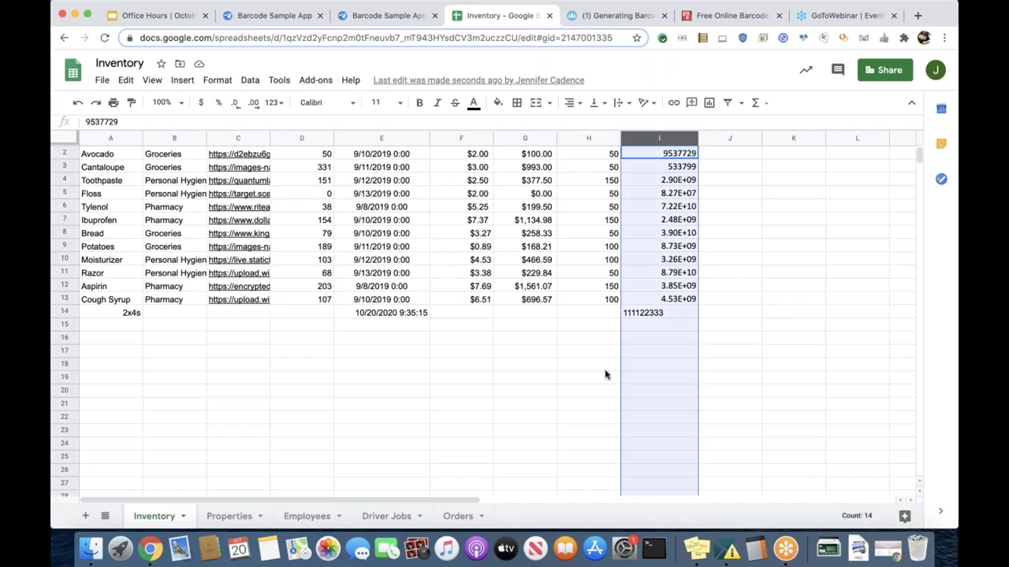
scroll(605, 375, "up", 1)
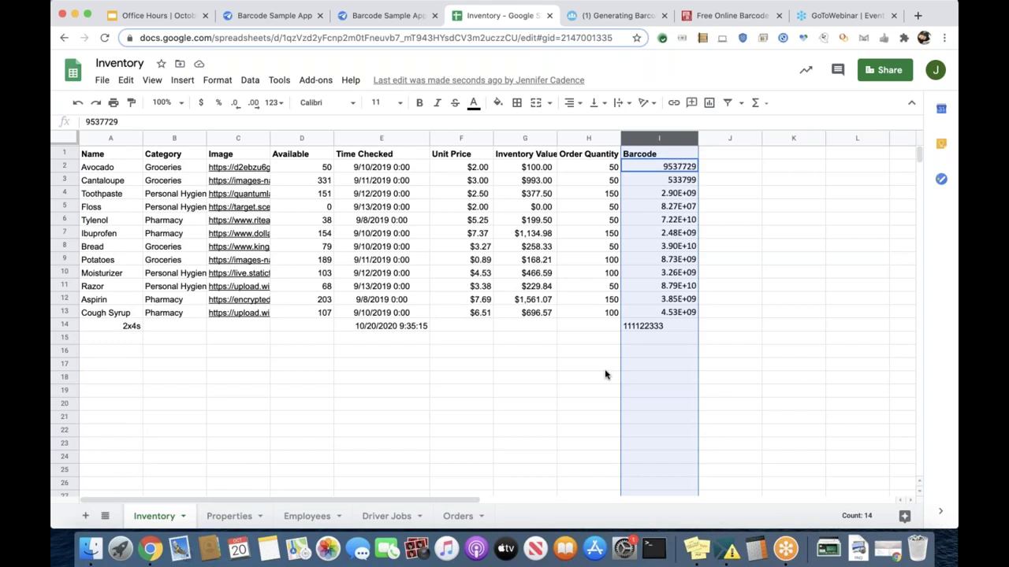
left_click(603, 365)
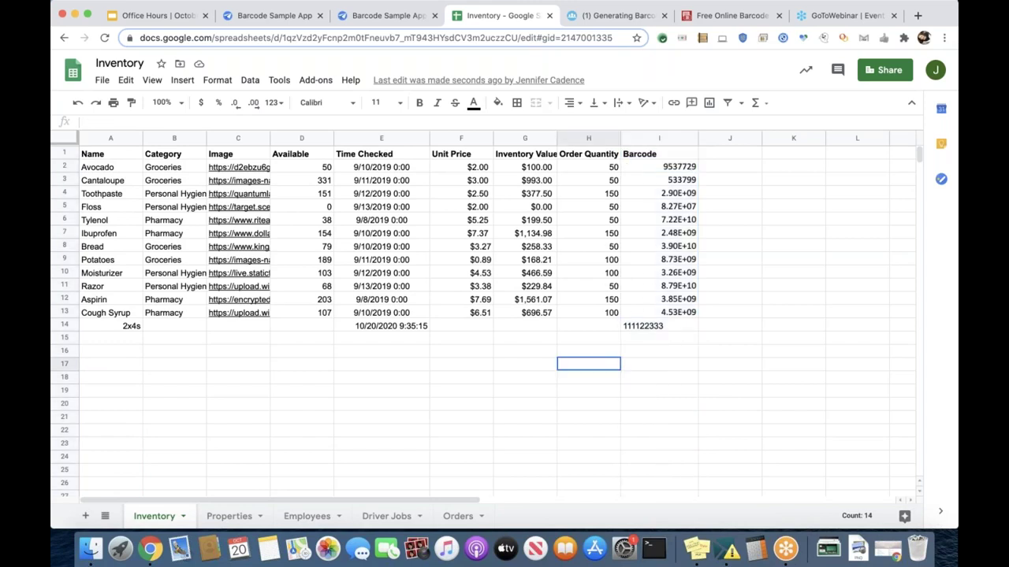
left_click(296, 140)
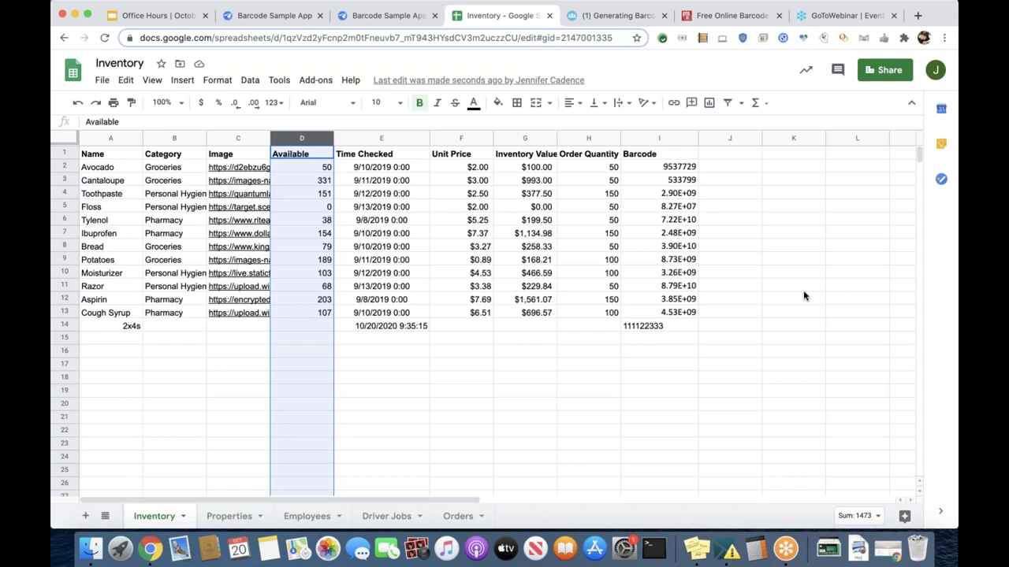
- Switch back to the Barcode Sample App editor on the Form reorder view settings
left_click(390, 16)
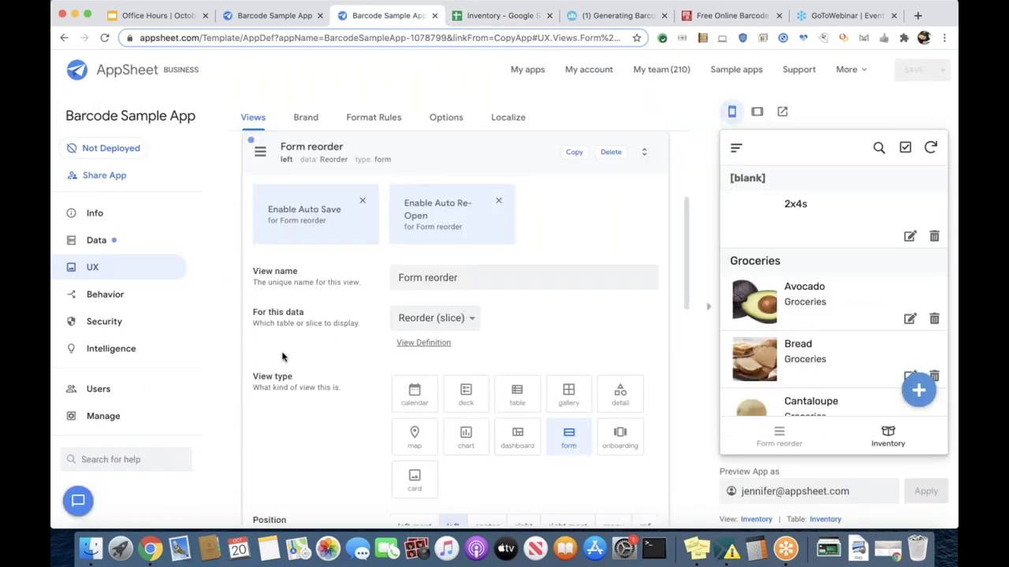
scroll(282, 356, "down", 1)
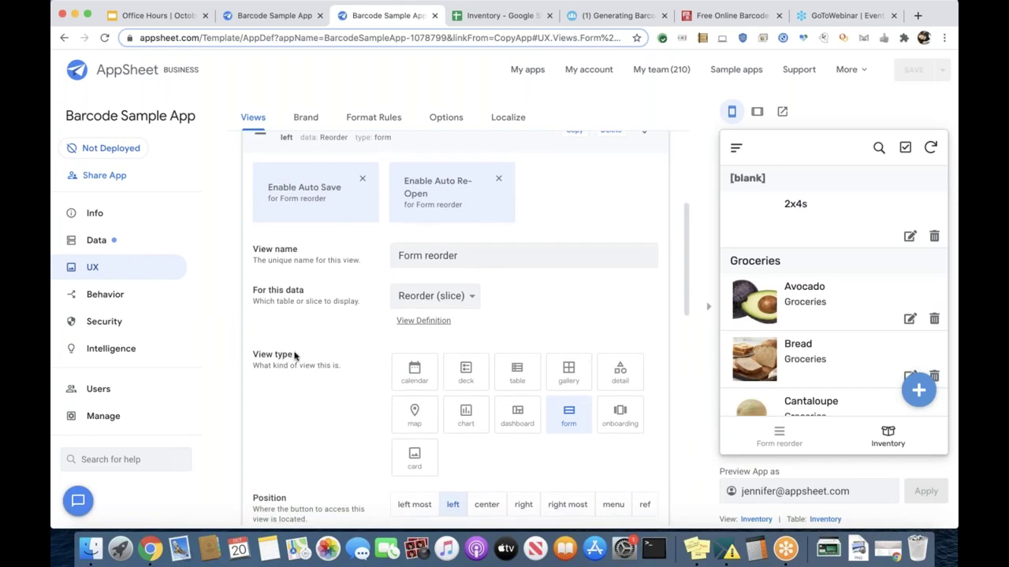
- Expand the Inventory table under Data > Columns and briefly check the Name column settings
left_click(129, 244)
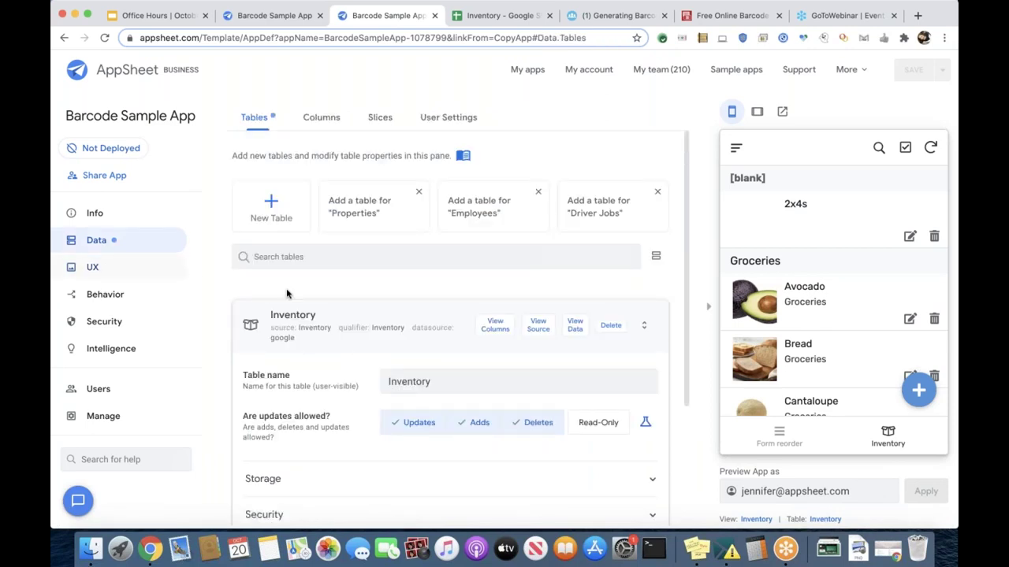
left_click(320, 118)
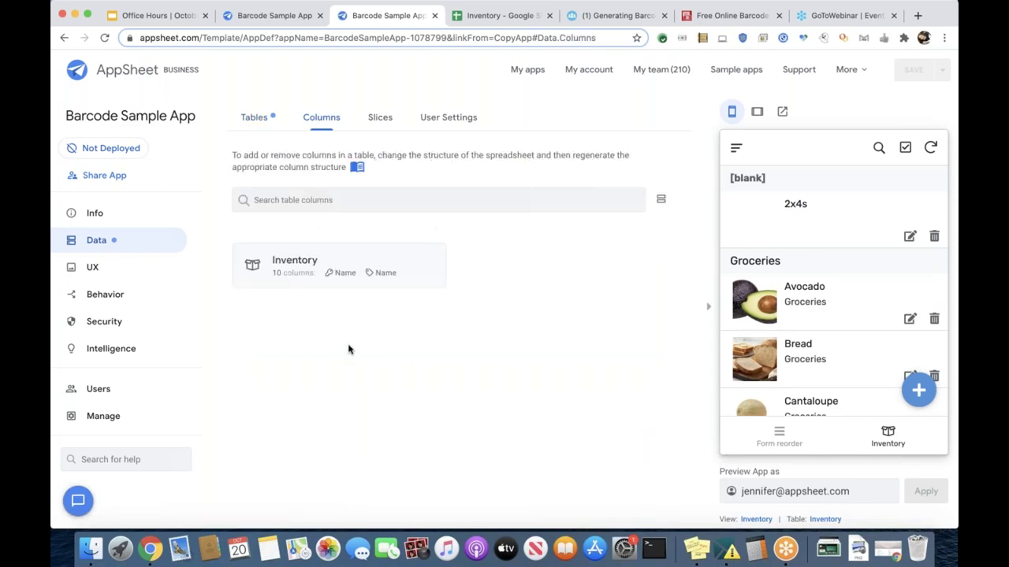
left_click(297, 273)
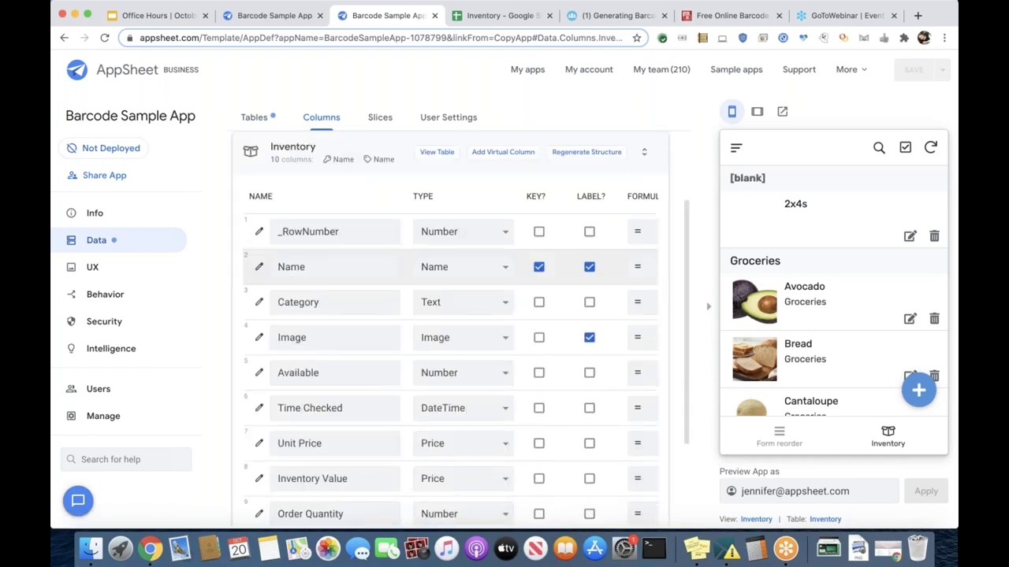
scroll(546, 518, "down", 2)
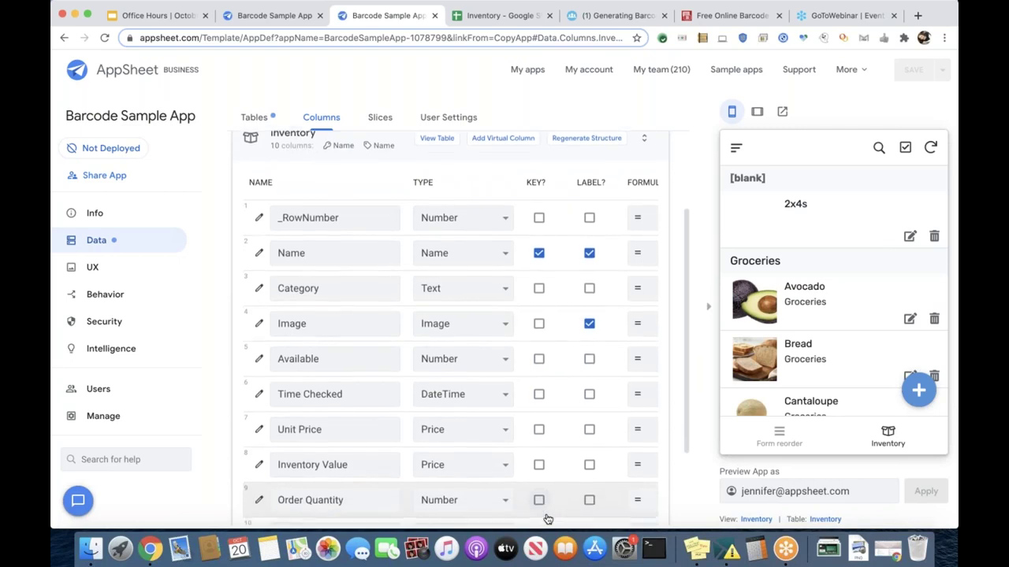
scroll(546, 518, "down", 1)
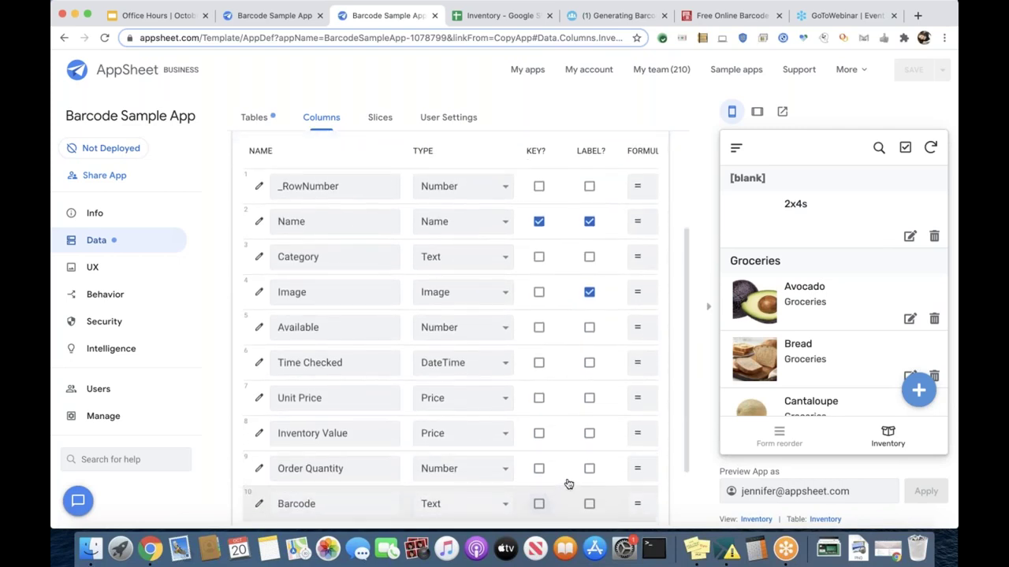
scroll(569, 484, "right", 1)
scroll(569, 484, "right", 4)
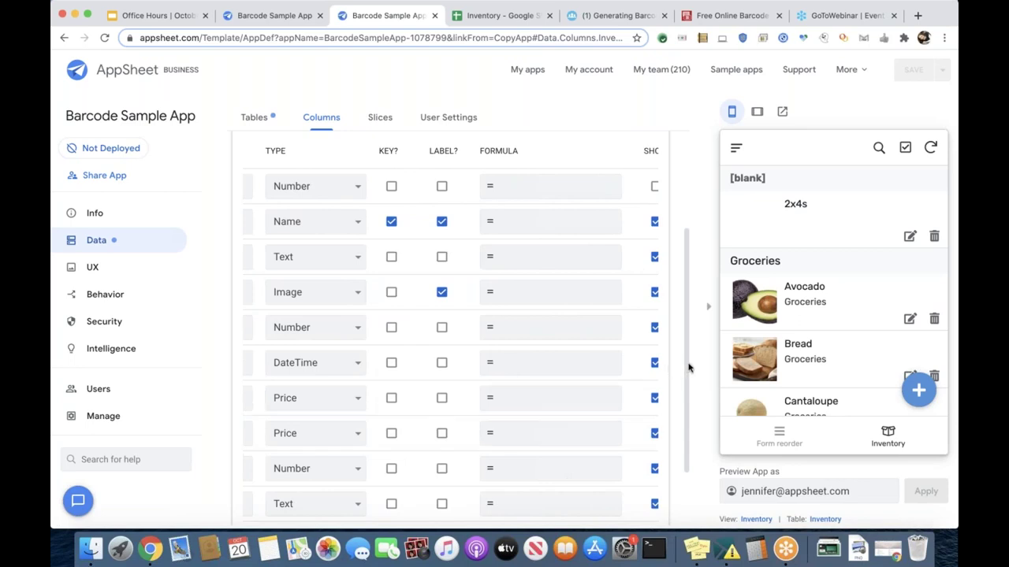
scroll(605, 363, "right", 1)
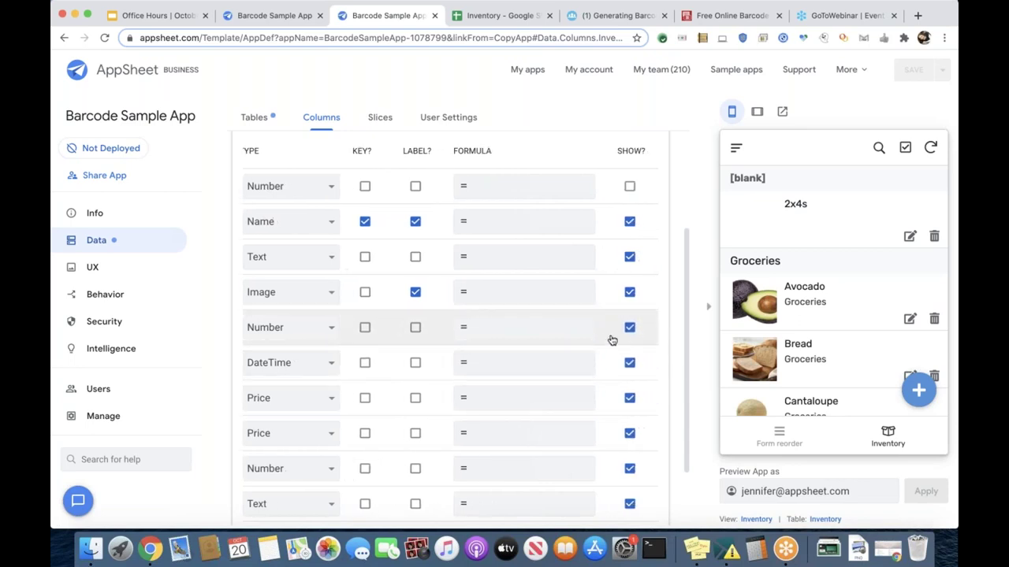
scroll(526, 352, "left", 5)
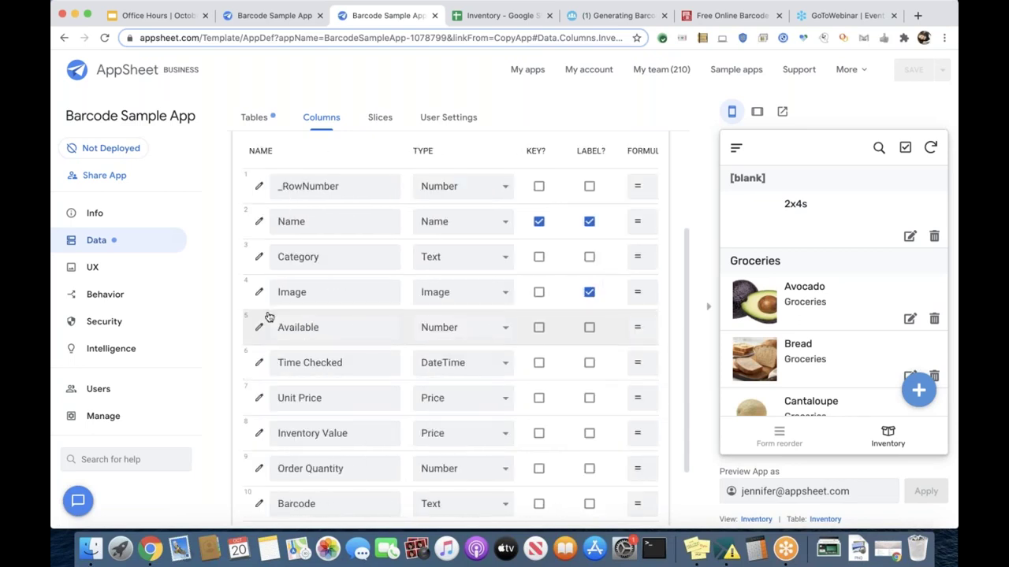
left_click(259, 224)
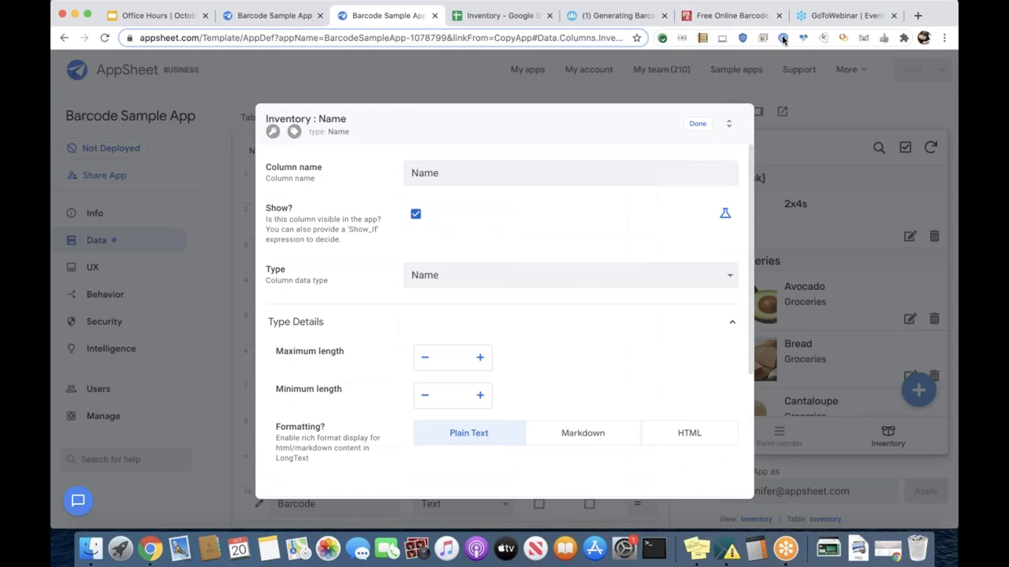
left_click(698, 124)
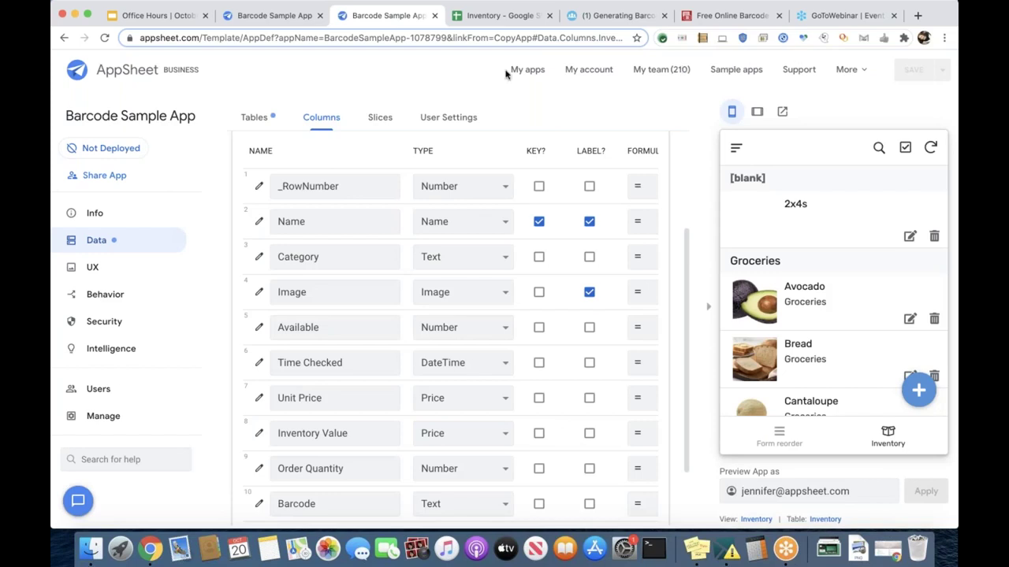
- Turn off Show? for the Image column and close its settings
left_click(258, 293)
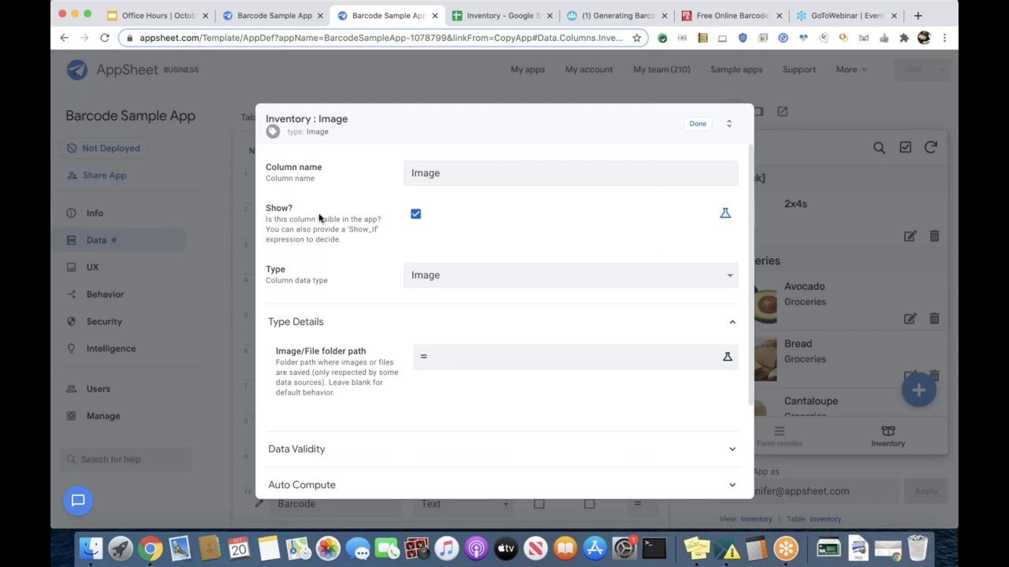
triple_click(415, 214)
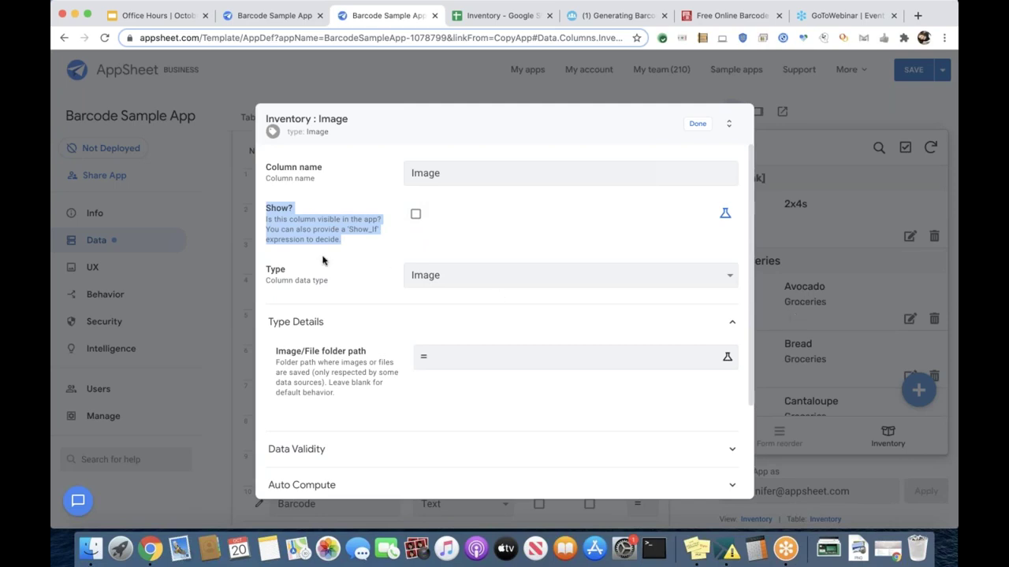
left_click(446, 214)
left_click(790, 137)
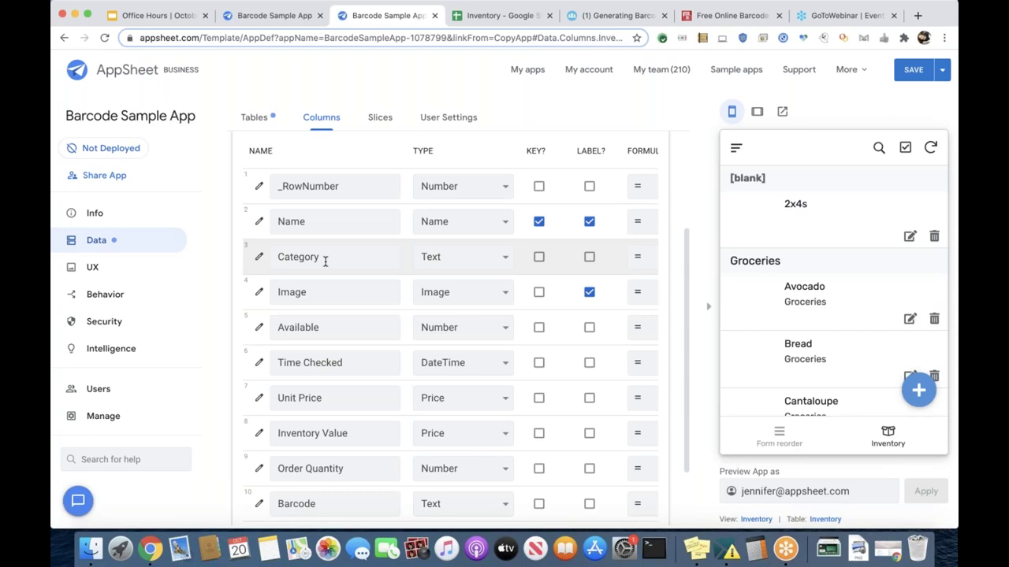
scroll(324, 262, "down", 1)
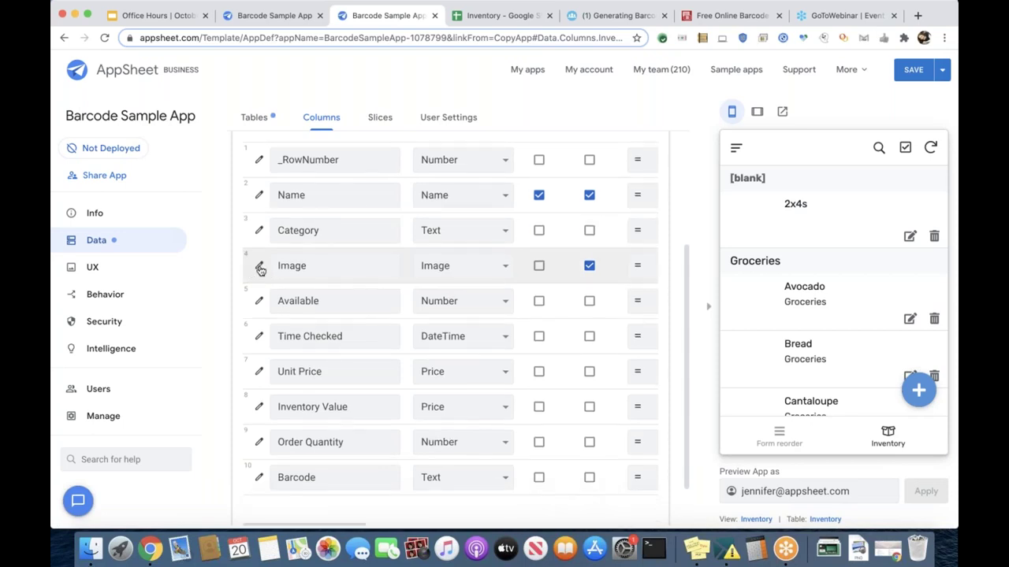
- Re-enable Show? on the Image column, then add a new view under UX
left_click(260, 268)
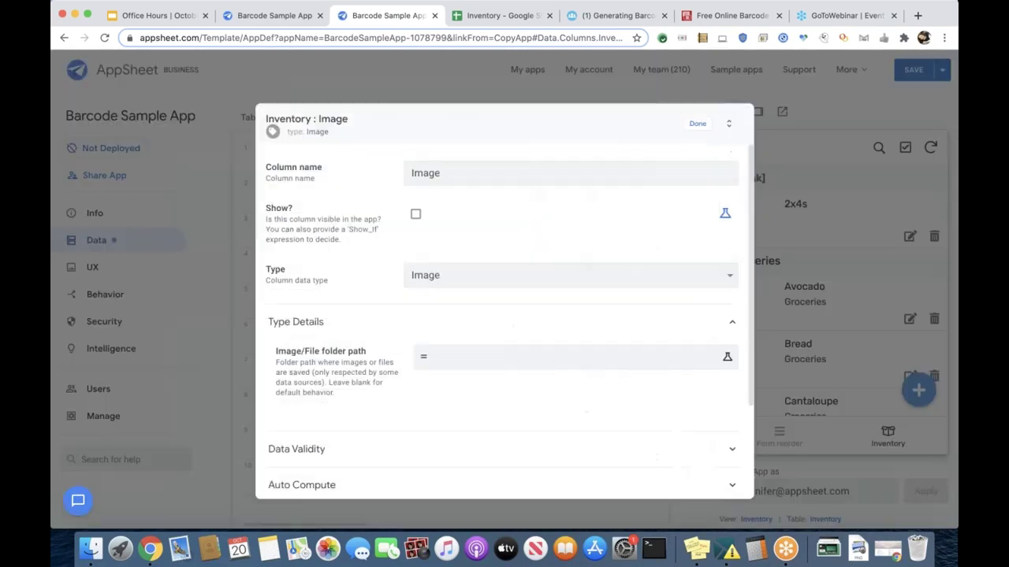
scroll(337, 293, "down", 3)
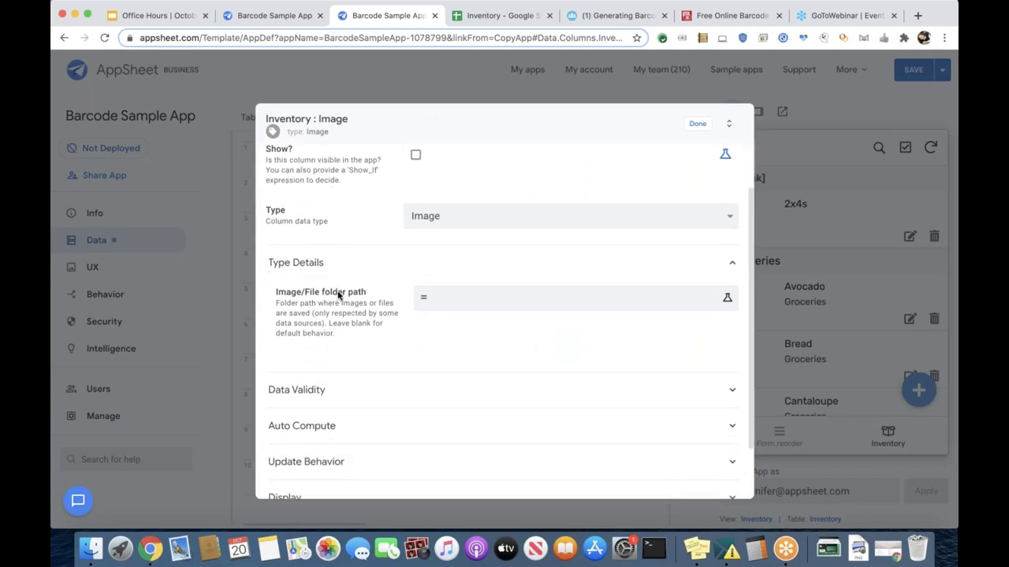
scroll(337, 293, "up", 3)
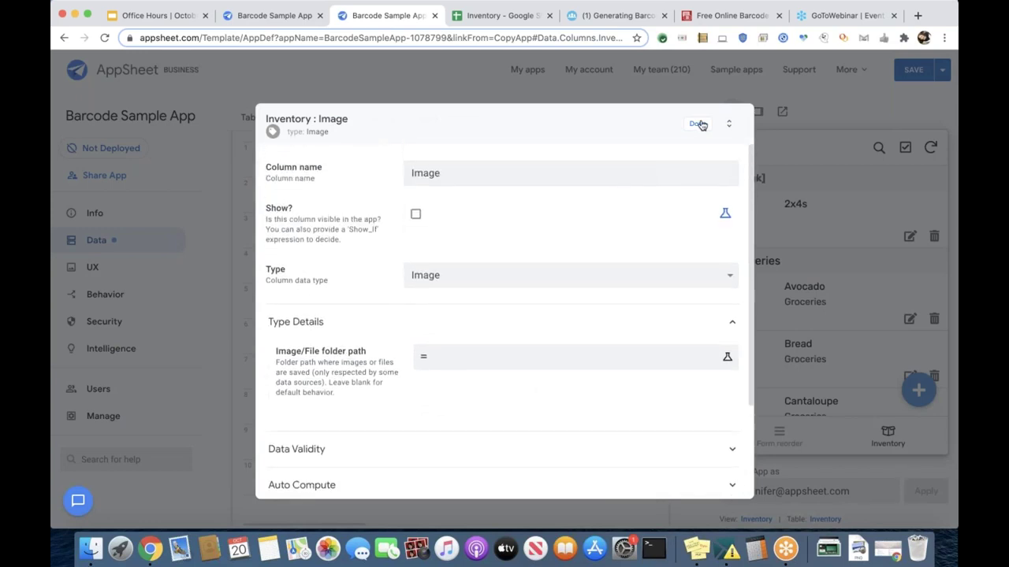
left_click(415, 215)
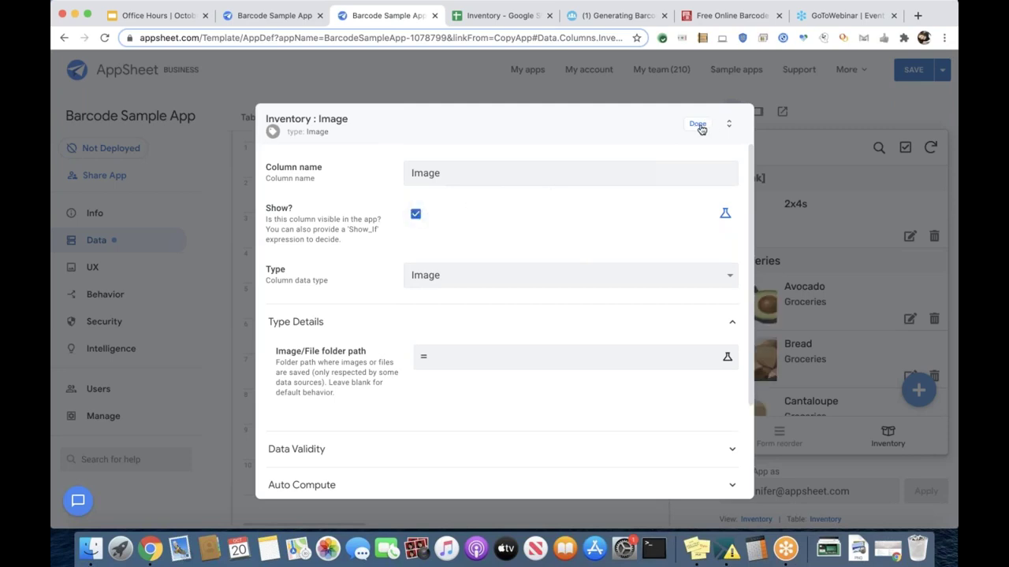
left_click(698, 126)
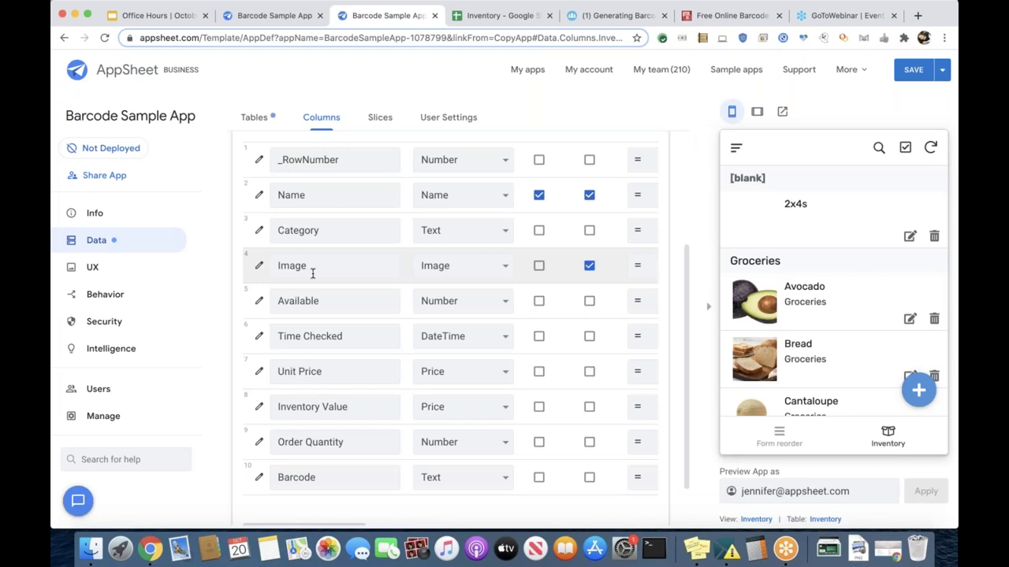
left_click(99, 270)
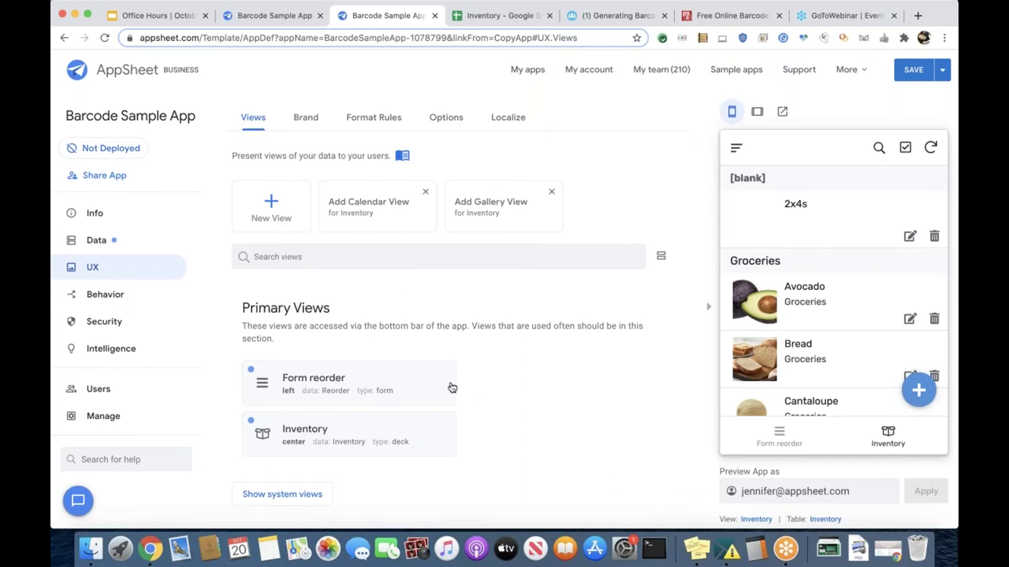
left_click(271, 206)
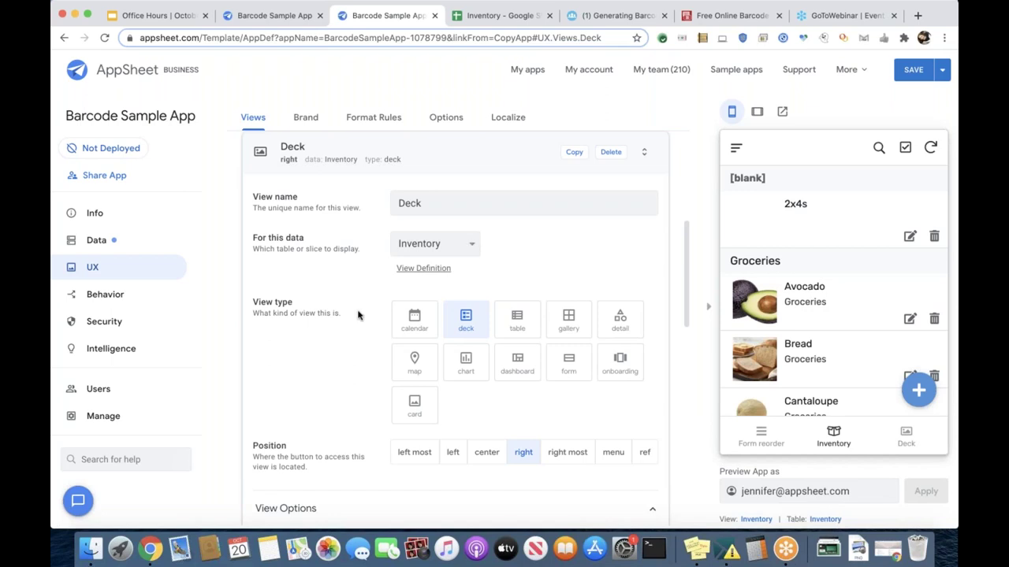
- Rename the new Inventory view to 'add inventory'
double_click(432, 205)
type("Special")
key("BackSpace")
key("BackSpace")
key("BackSpace")
key("BackSpace")
key("BackSpace")
key("BackSpace")
key("BackSpace")
type("add inventory")
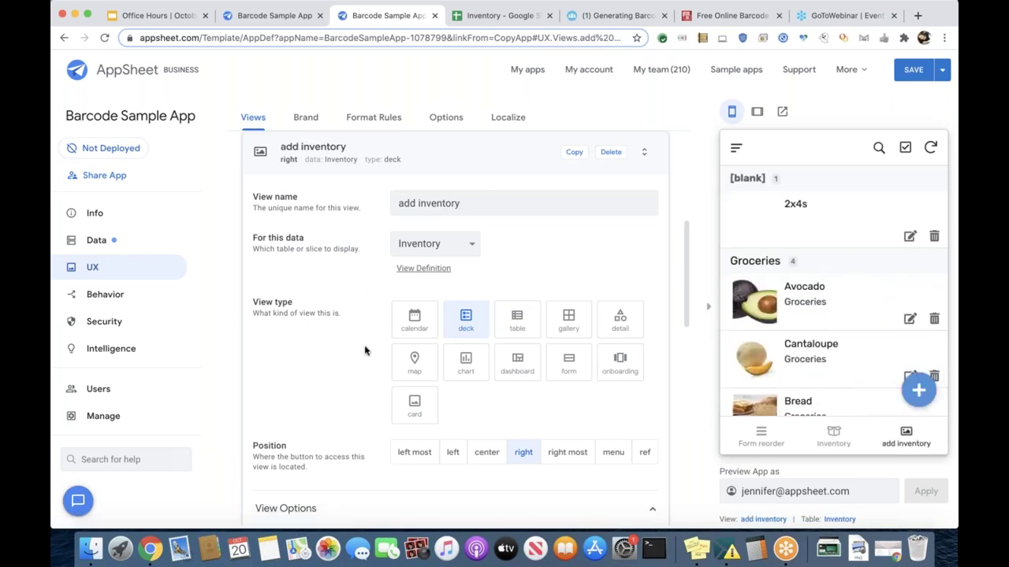
scroll(365, 350, "down", 1)
scroll(365, 351, "down", 2)
- Make the add inventory view a form and scroll to its view options, including Column order
left_click(569, 320)
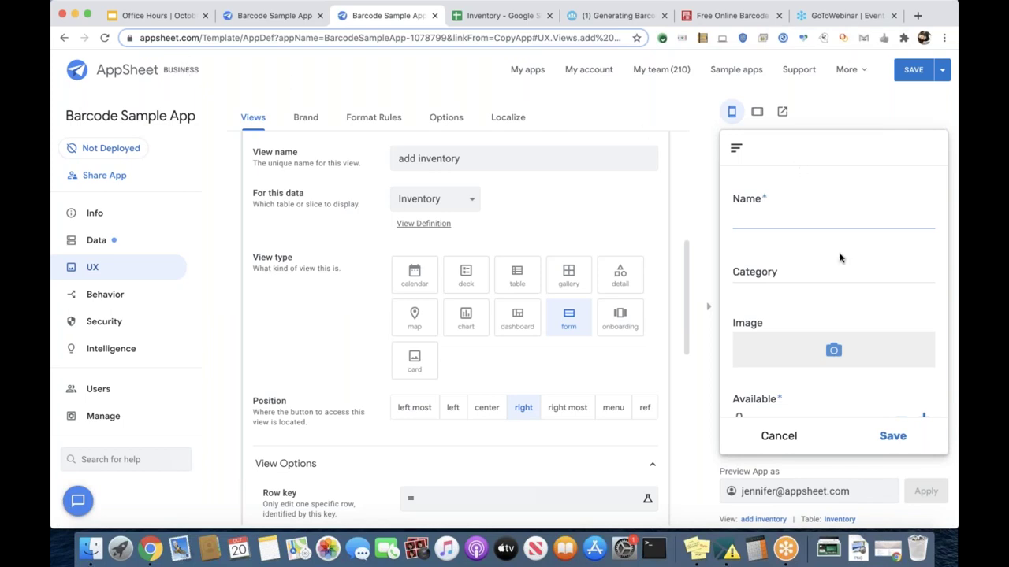
scroll(839, 260, "down", 3)
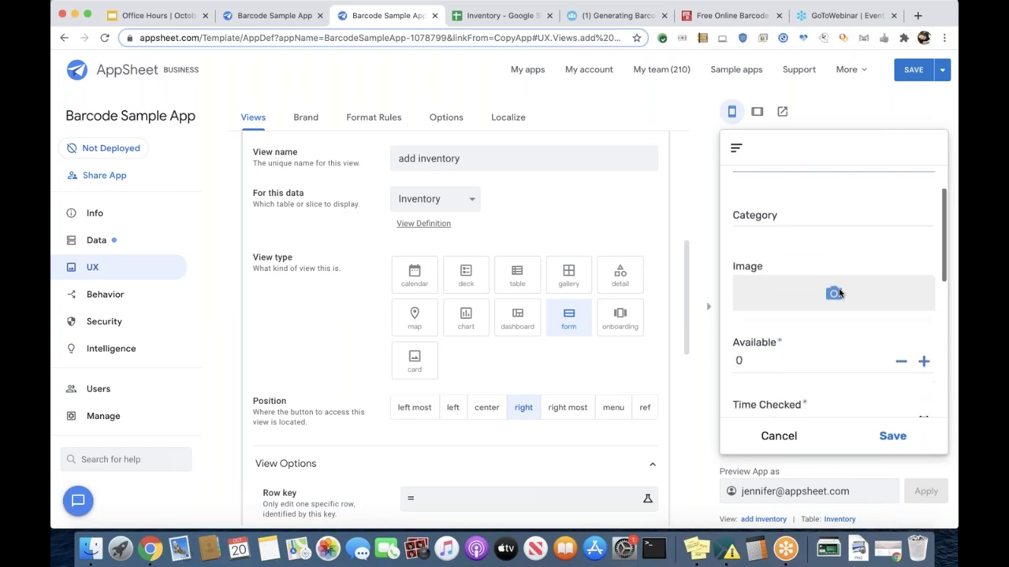
scroll(609, 368, "down", 3)
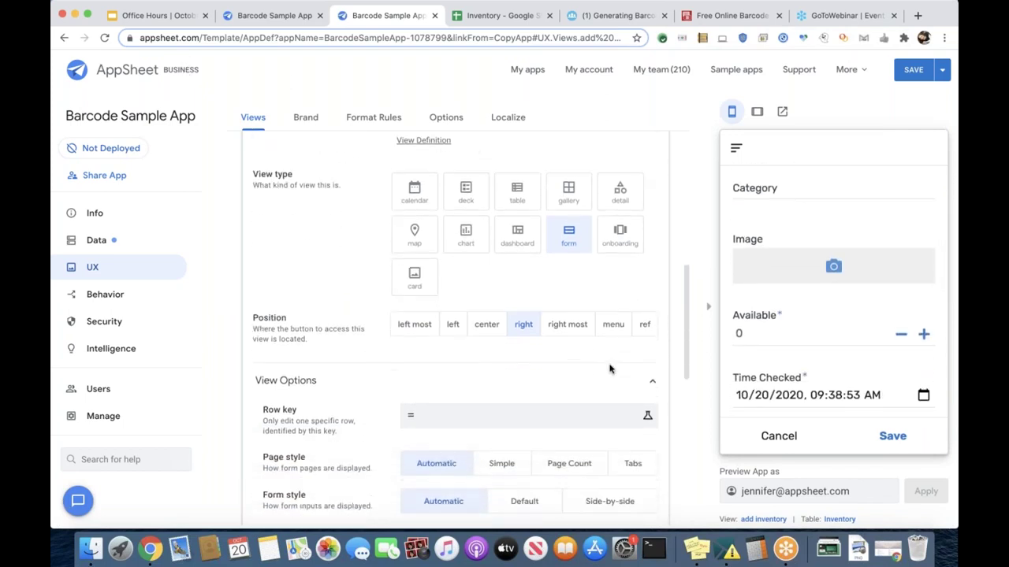
scroll(609, 369, "down", 5)
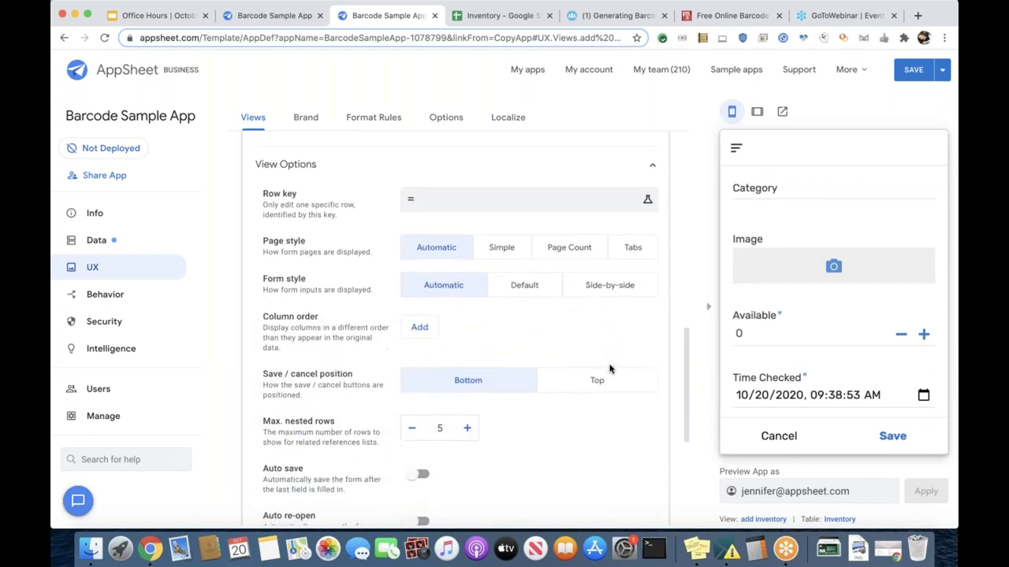
scroll(609, 369, "down", 3)
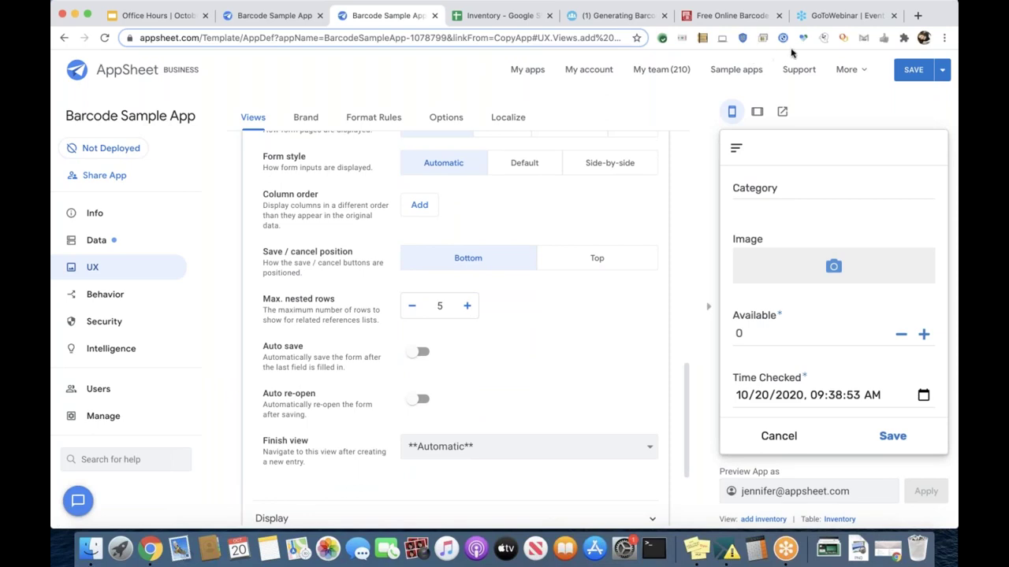
scroll(445, 310, "up", 1)
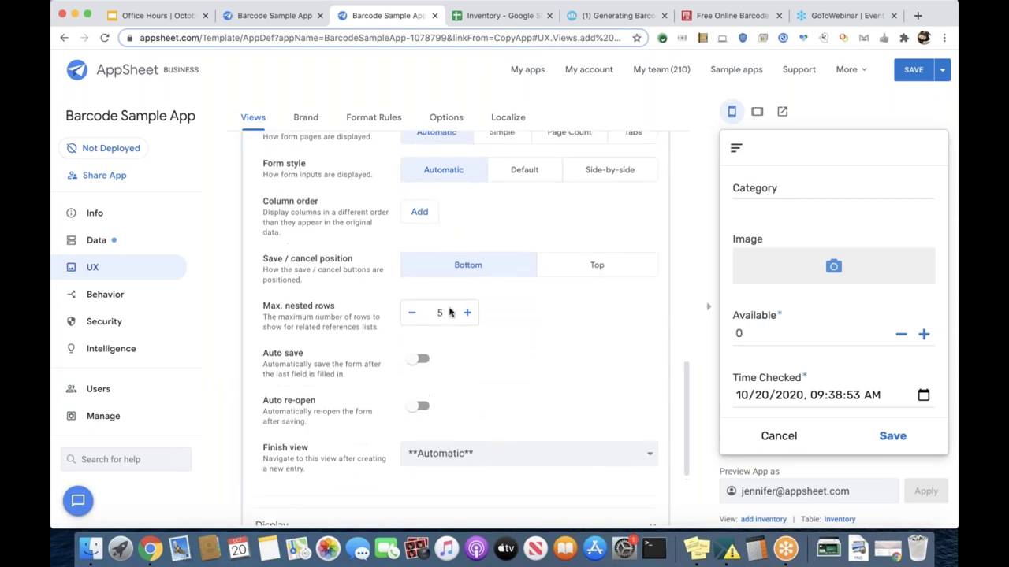
- Set the add inventory form's column order to Image first, then Barcode
left_click(419, 234)
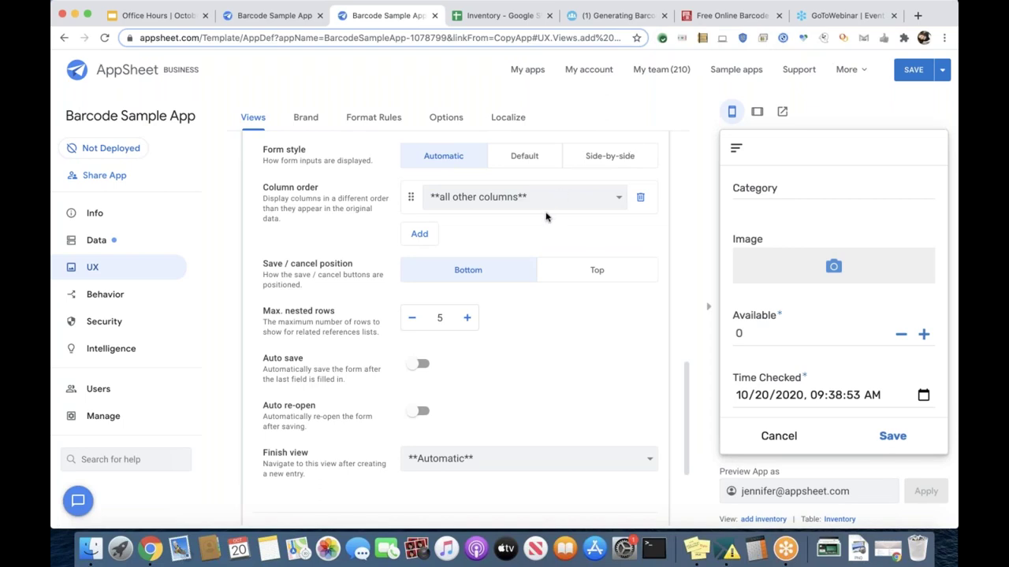
left_click(606, 204)
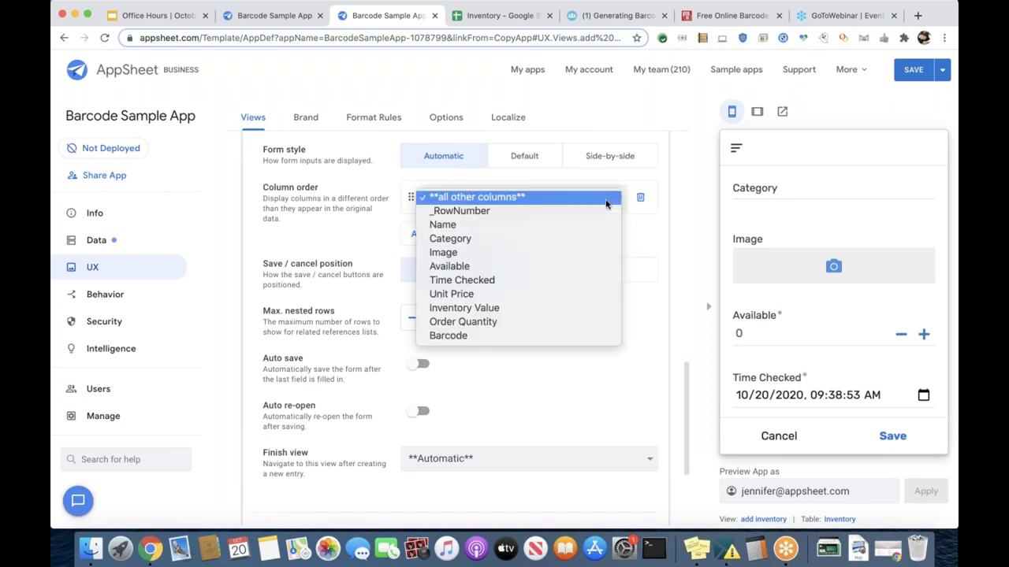
left_click(604, 247)
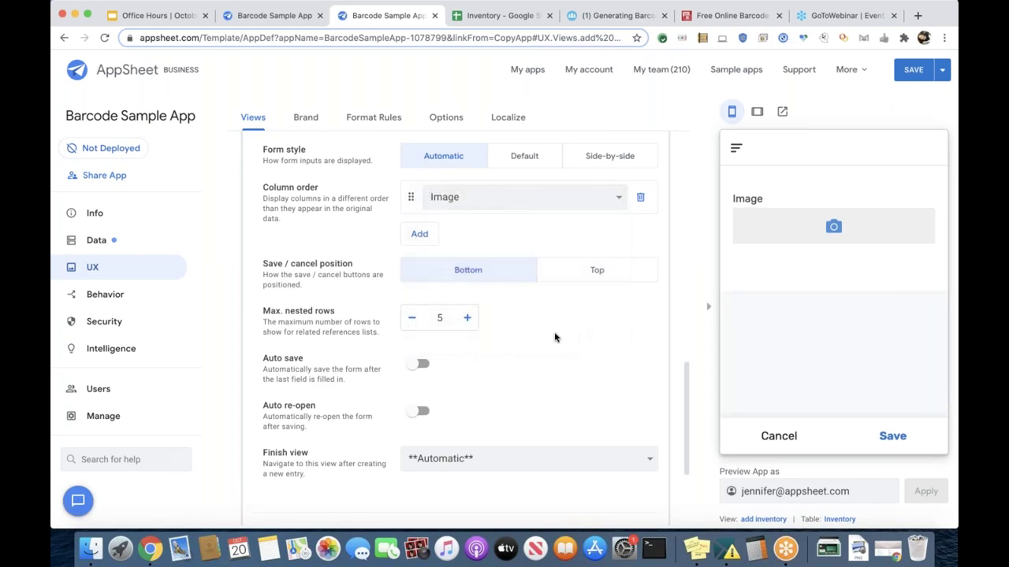
left_click(419, 235)
left_click(528, 198)
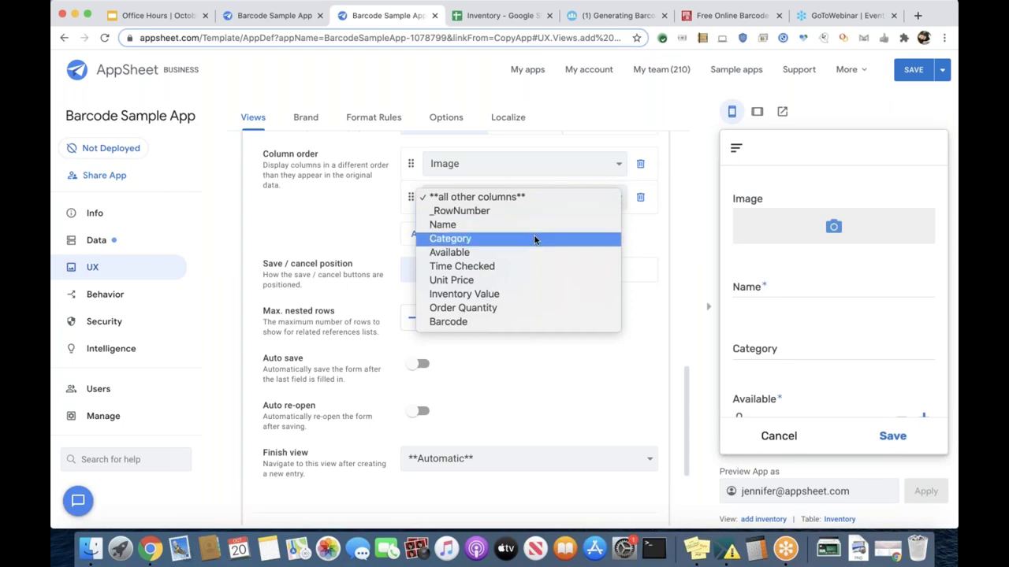
left_click(534, 321)
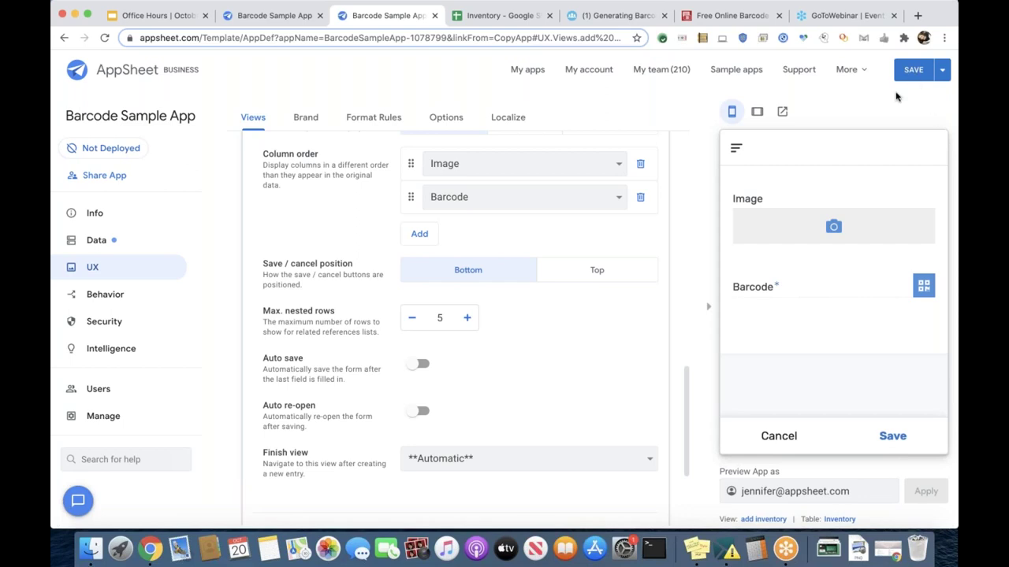
- Save the app and find the ColumnOrder warning that the key column Name was added
left_click(478, 315)
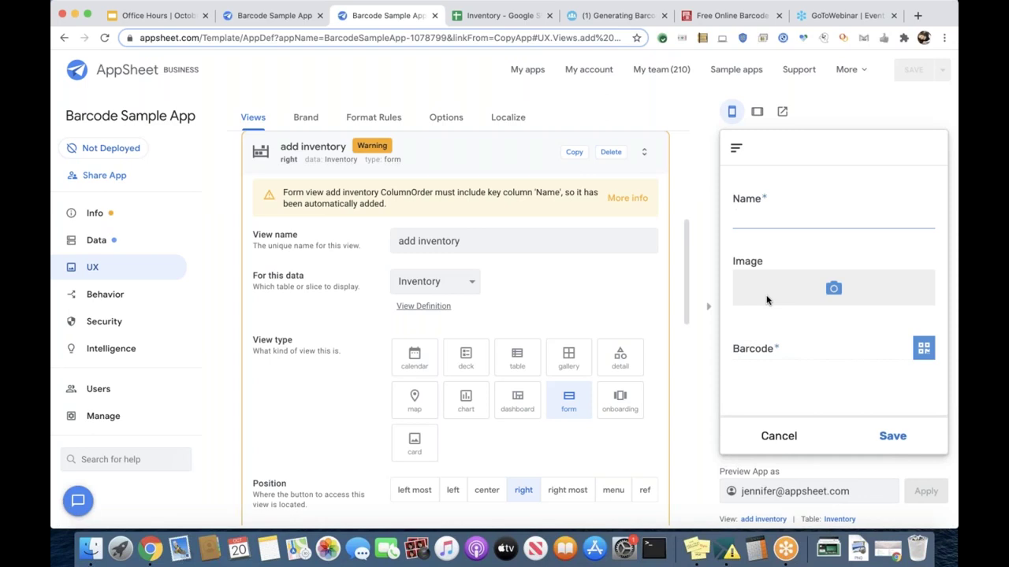
scroll(354, 368, "down", 1)
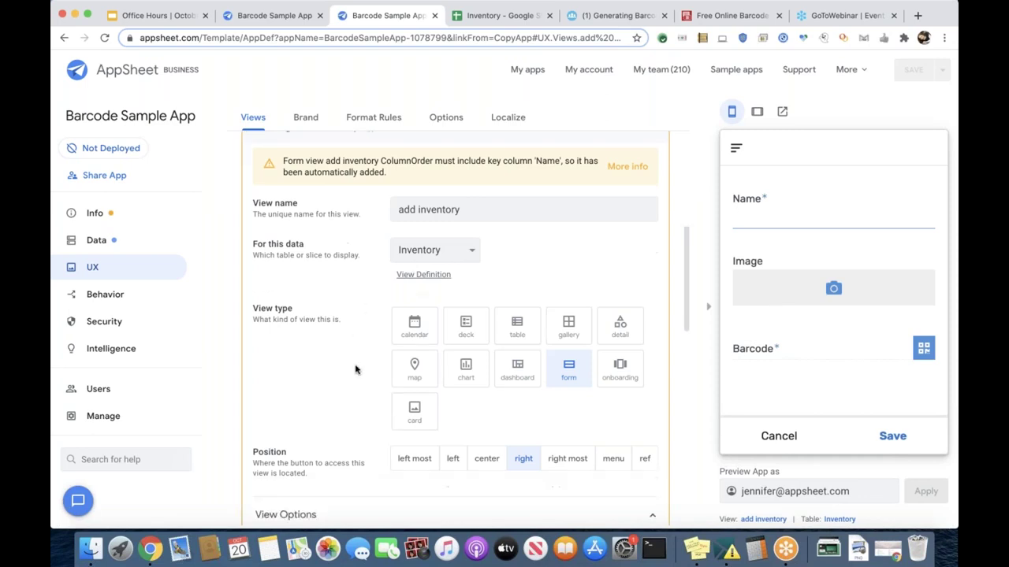
scroll(354, 369, "down", 1)
scroll(355, 369, "down", 1)
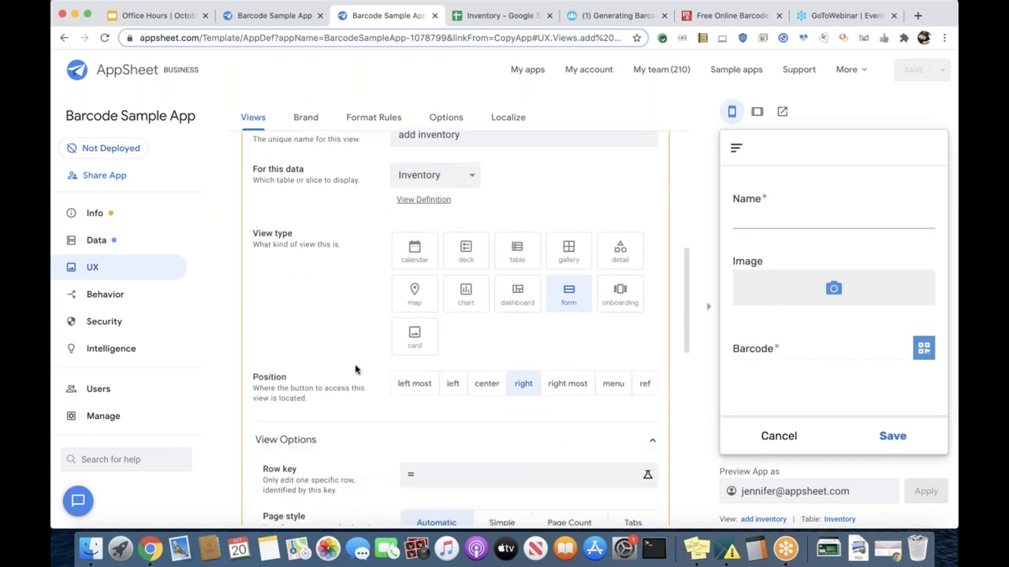
scroll(355, 368, "down", 8)
scroll(355, 369, "up", 10)
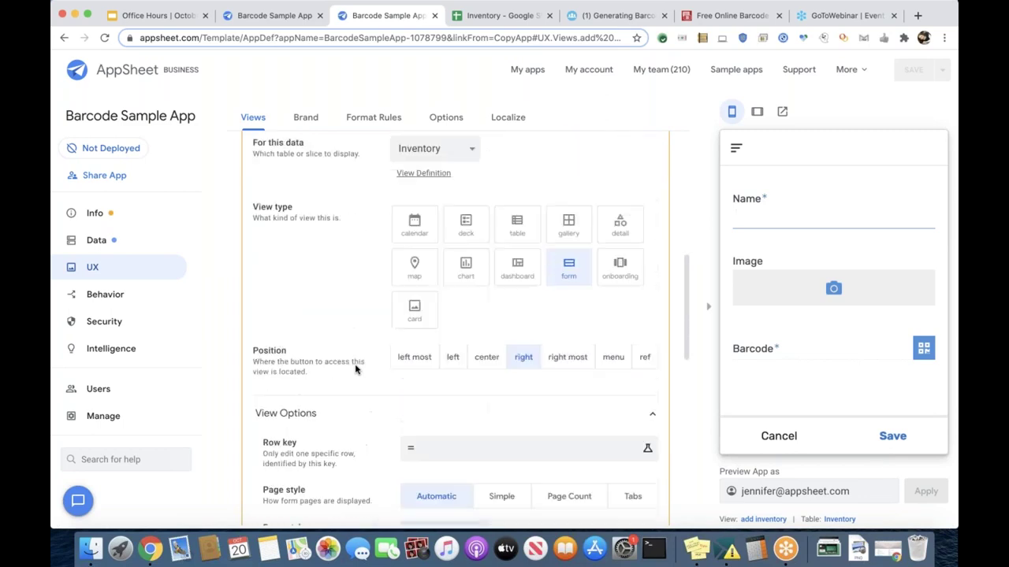
scroll(354, 369, "up", 3)
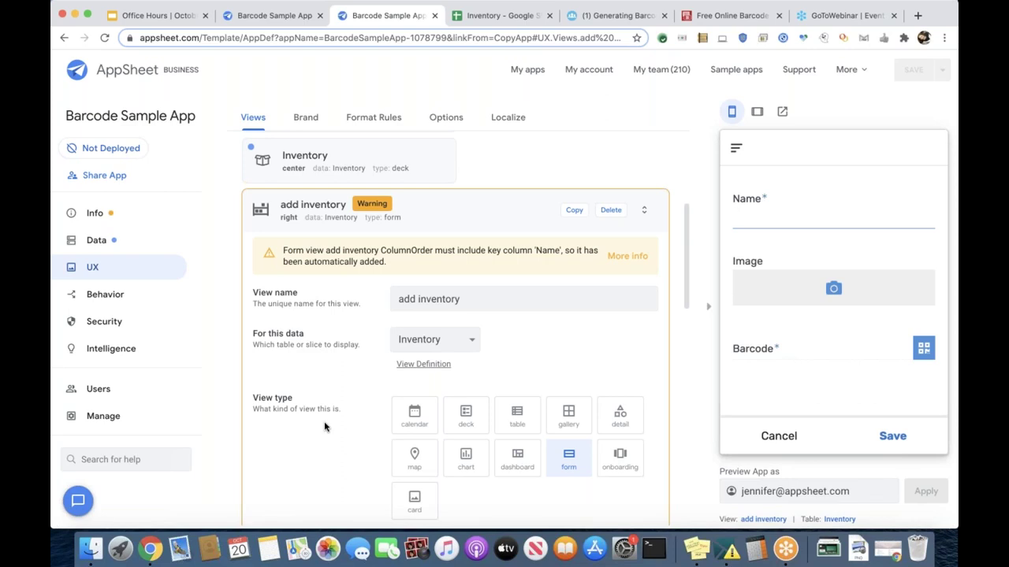
- Drag Name below Barcode so the form's order is Image, Barcode, Name
scroll(323, 426, "down", 2)
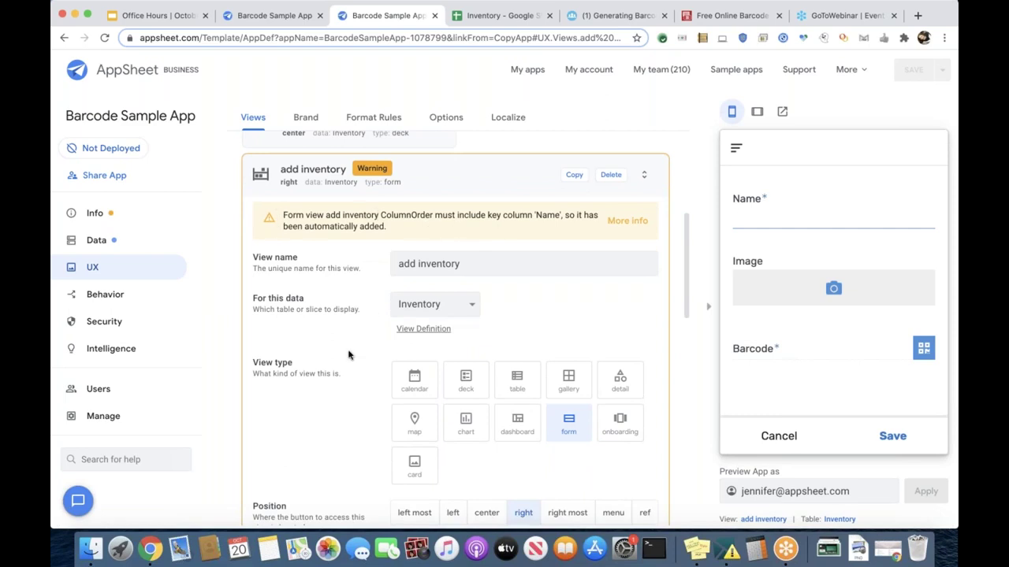
scroll(349, 386, "down", 5)
scroll(349, 386, "down", 6)
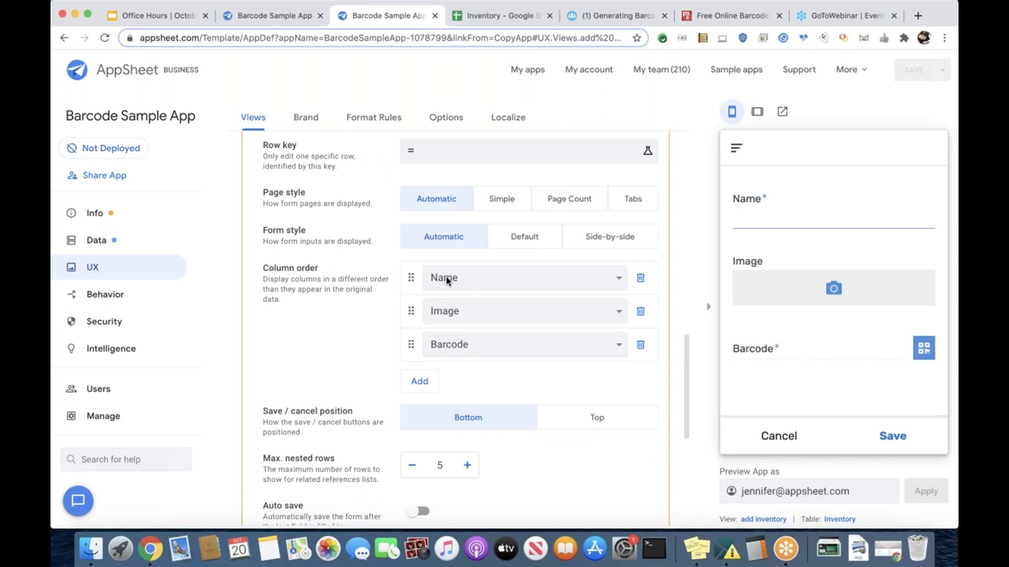
left_click_drag(410, 278, 408, 349)
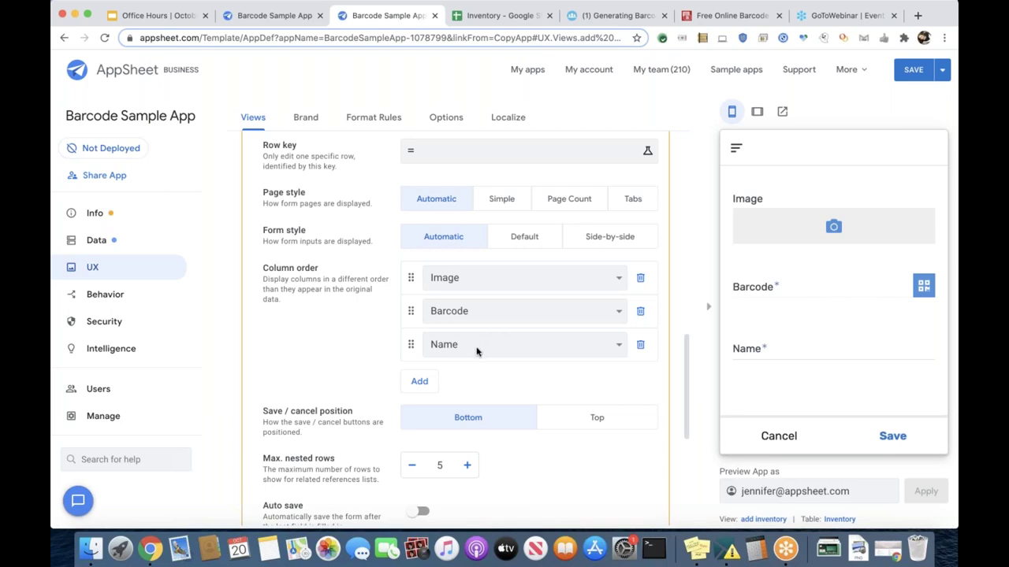
- Open the Name column's settings in the Inventory table's Data > Columns list
left_click(111, 242)
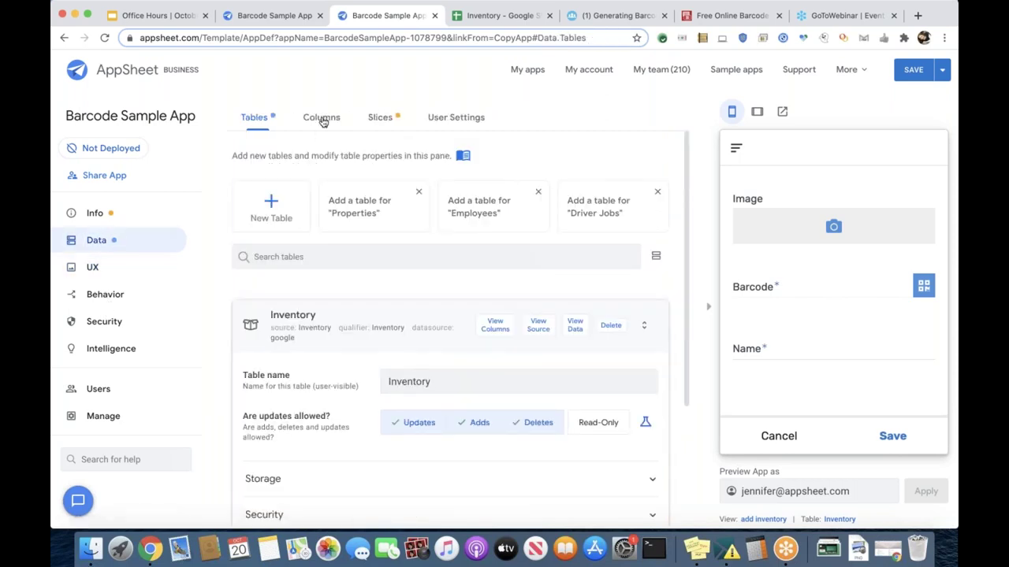
left_click(322, 118)
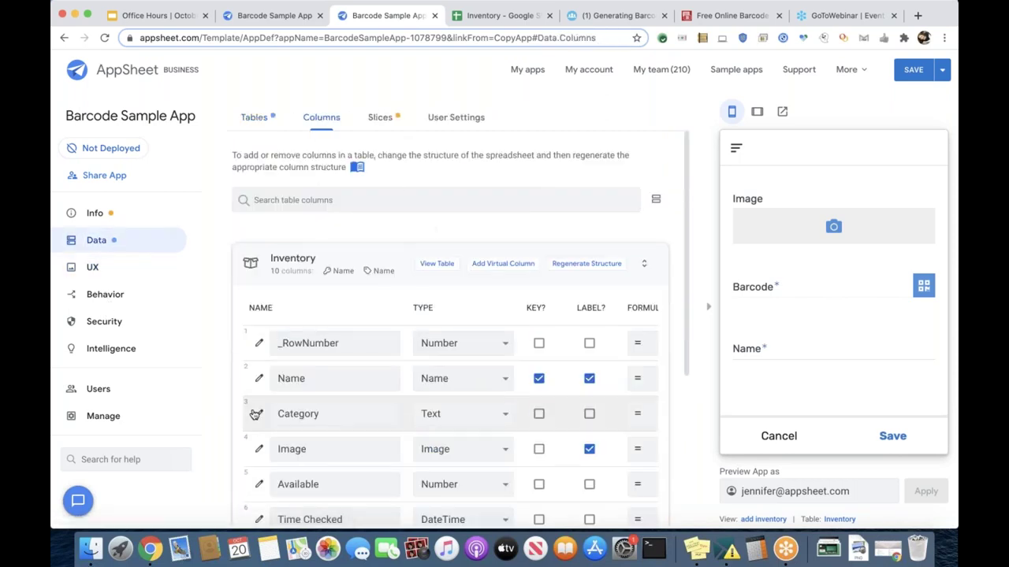
scroll(299, 426, "down", 1)
scroll(460, 328, "down", 3)
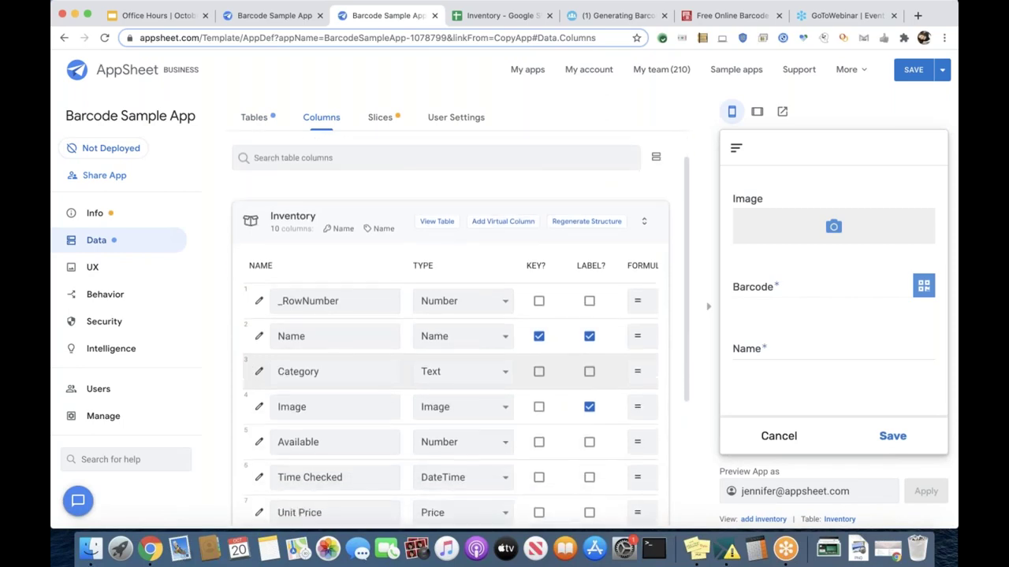
scroll(265, 216, "down", 2)
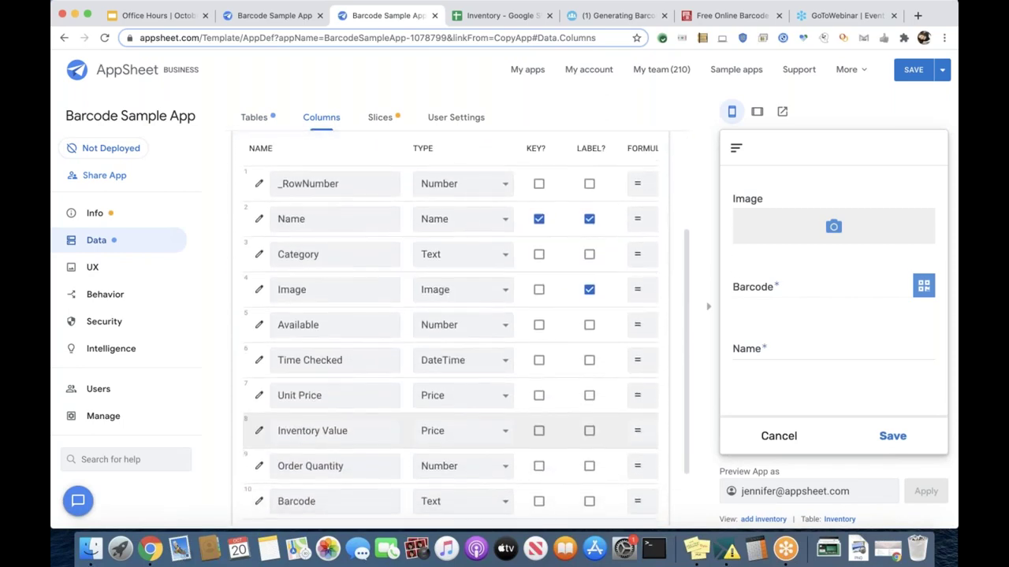
left_click(258, 208)
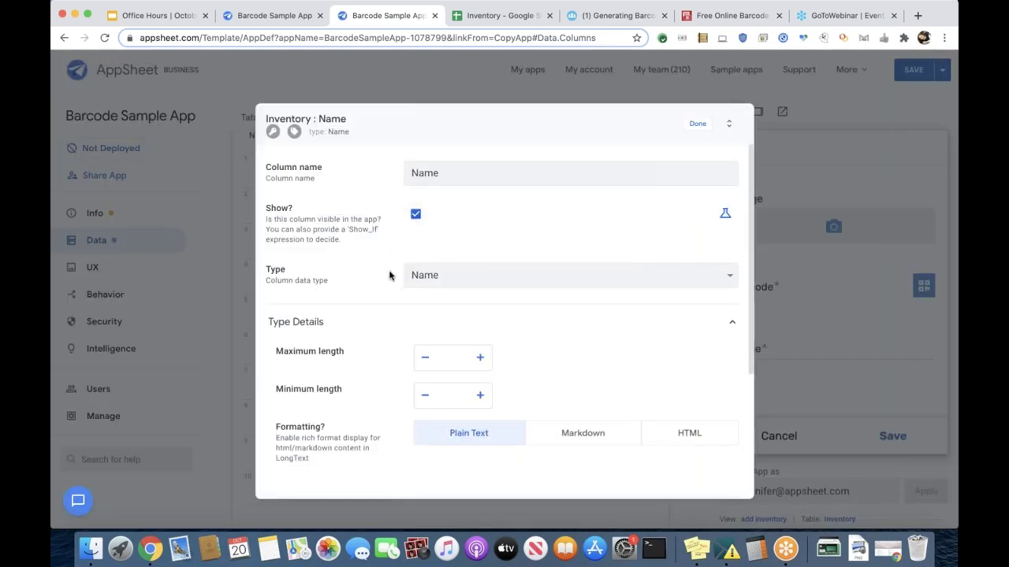
- Make Name's Show? setting a condition and open its expression editor
scroll(390, 275, "down", 1)
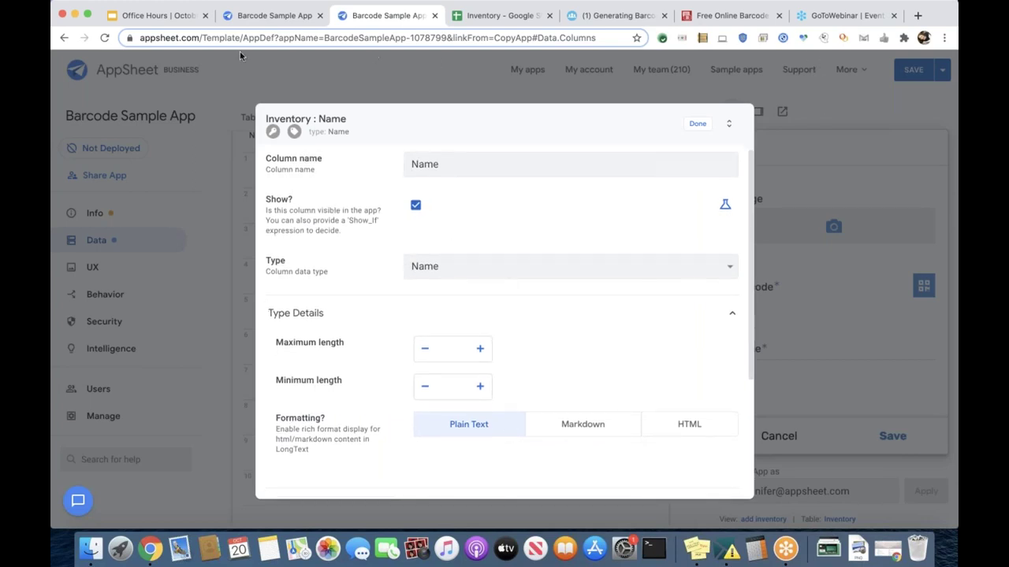
left_click(724, 205)
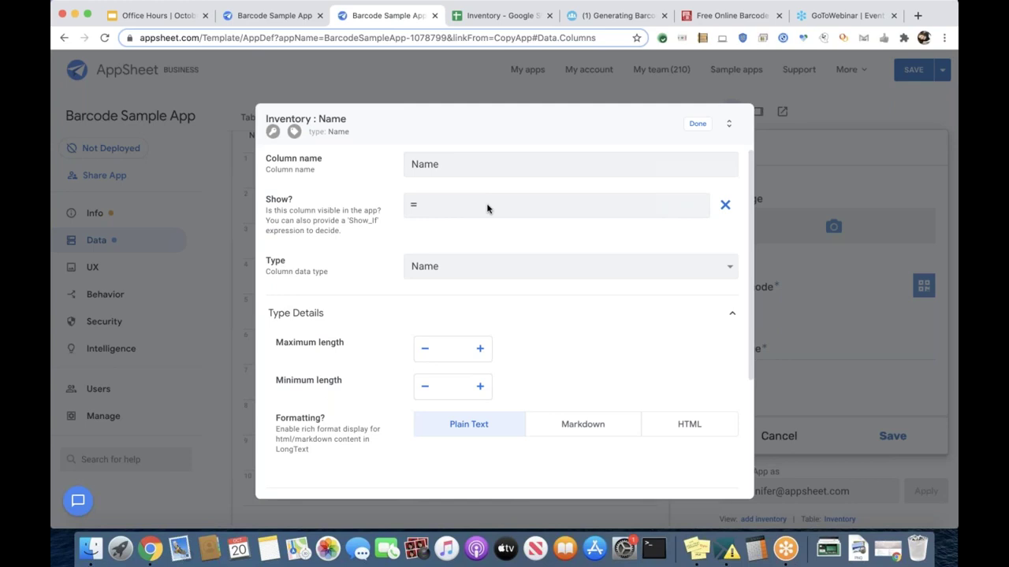
left_click(516, 208)
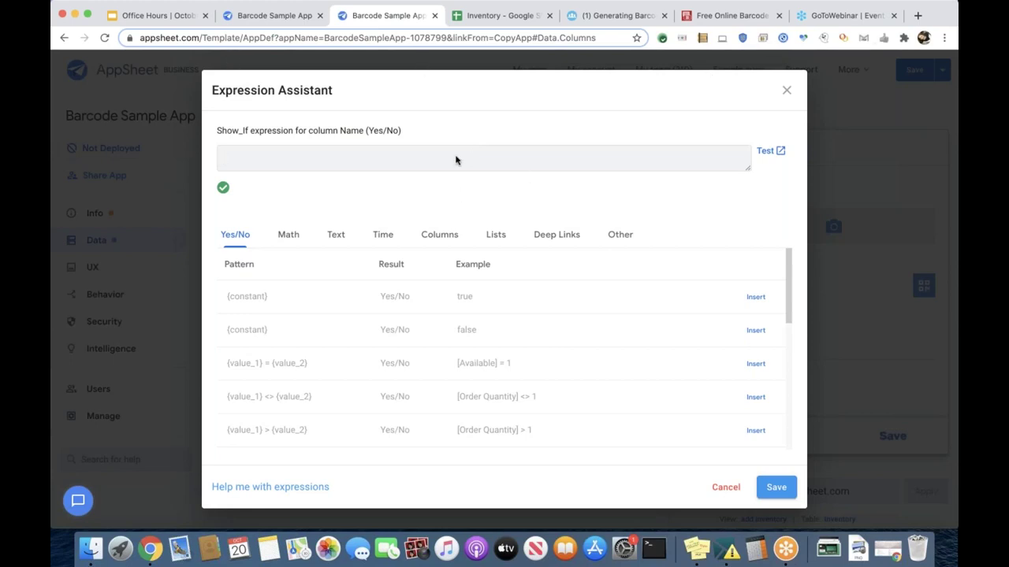
- Enter the show-if expression CONTEXT(VIEWTYPE)<>FORM for Name and save it
type("CONTEXT()")
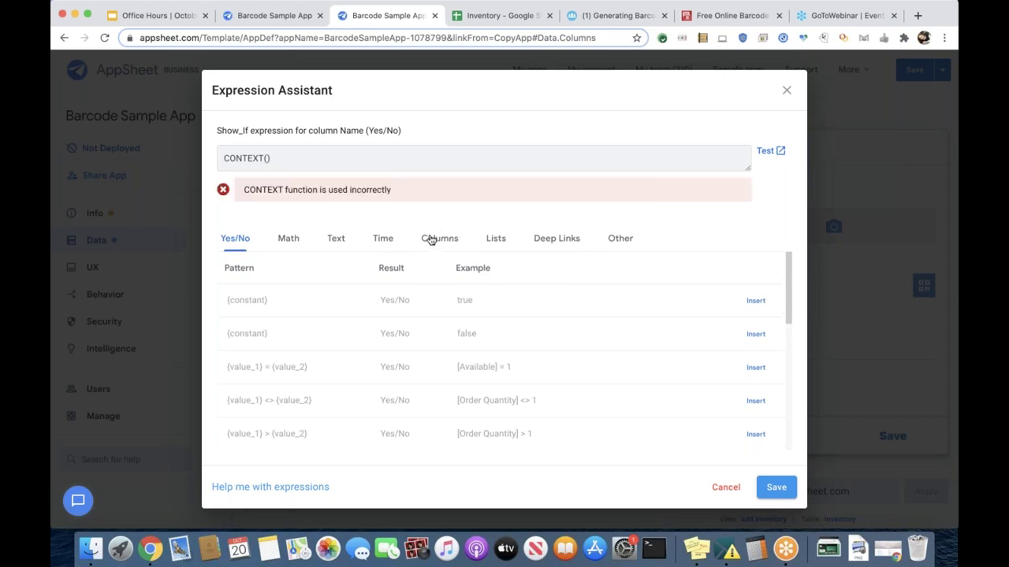
key("BackSpace")
type("VIEWTYPE)")
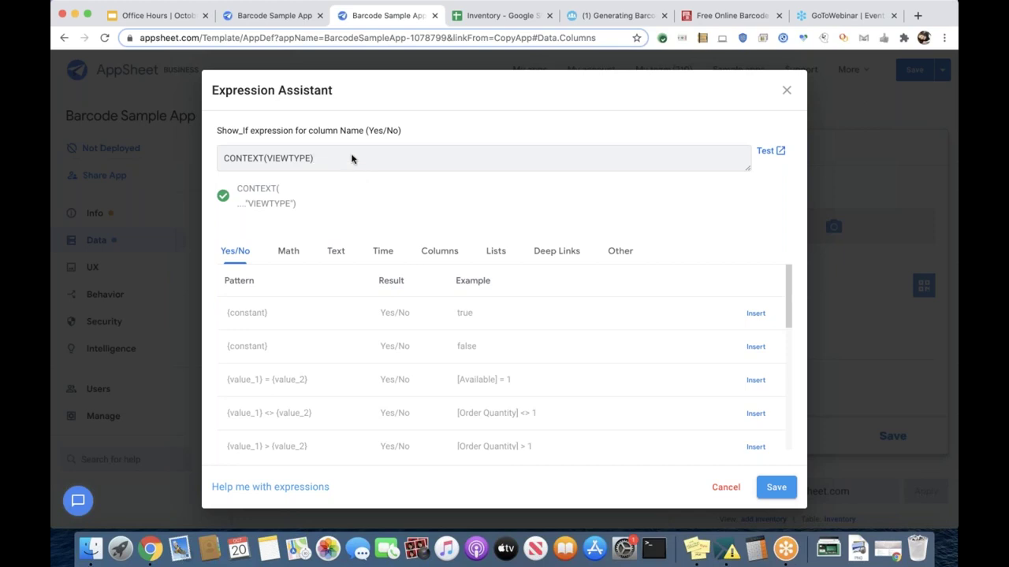
type("><")
type("FORM")
key("BackSpace")
key("BackSpace")
key("BackSpace")
key("BackSpace")
key("BackSpace")
key("BackSpace")
type("<>FORM")
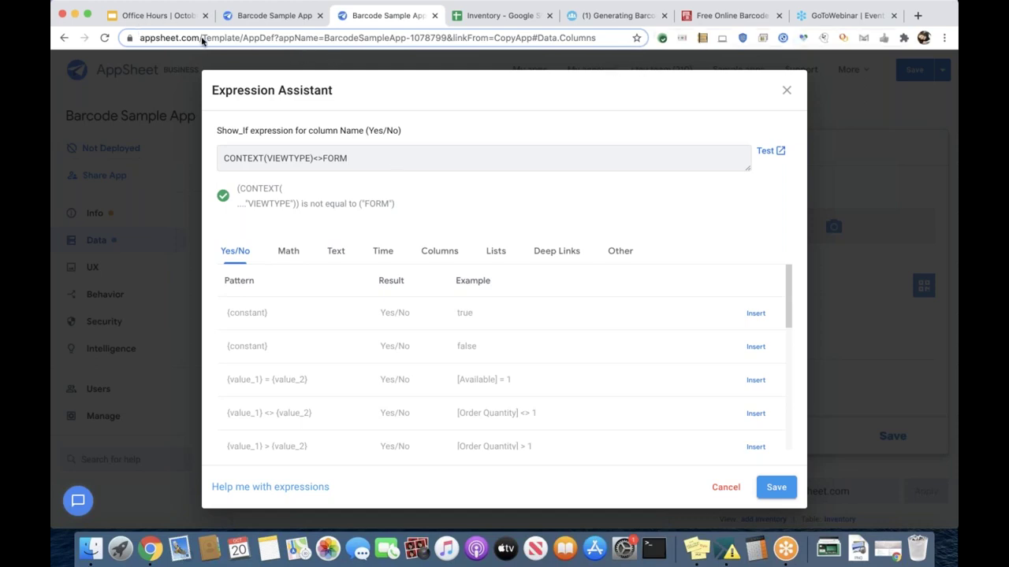
left_click(779, 490)
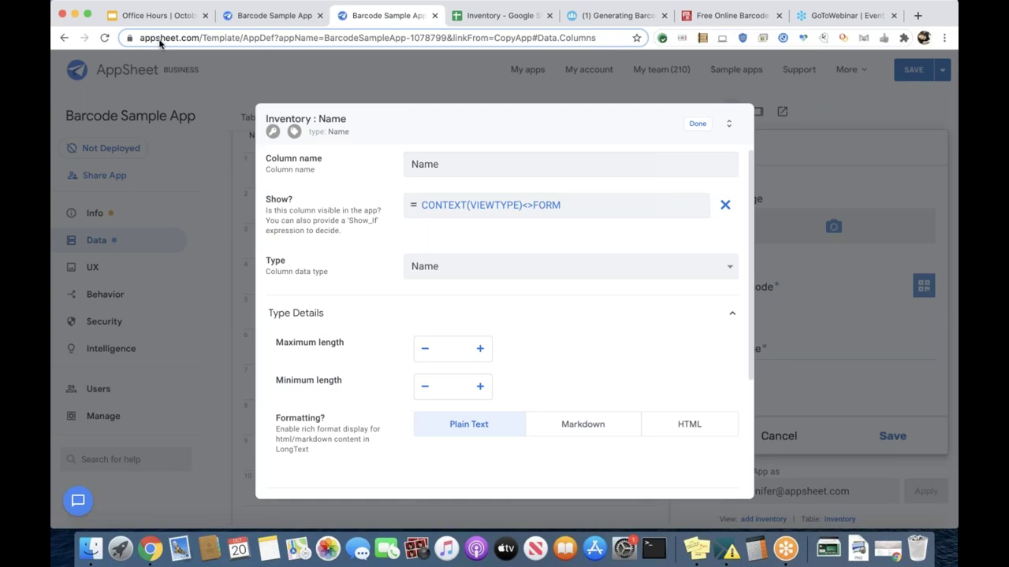
- Close the Name column editor and switch to the Generating Barcodes post
left_click(703, 125)
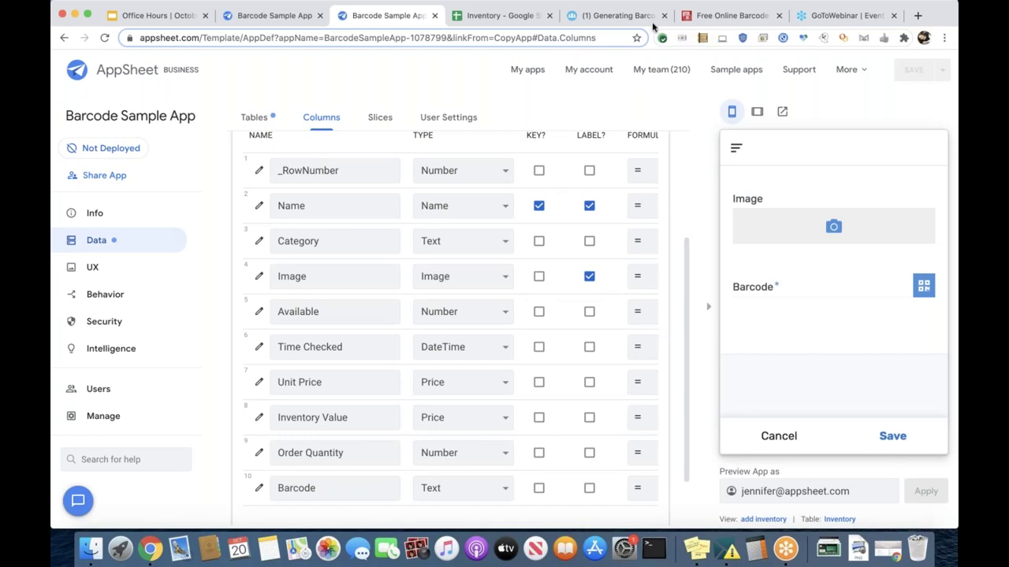
left_click(600, 16)
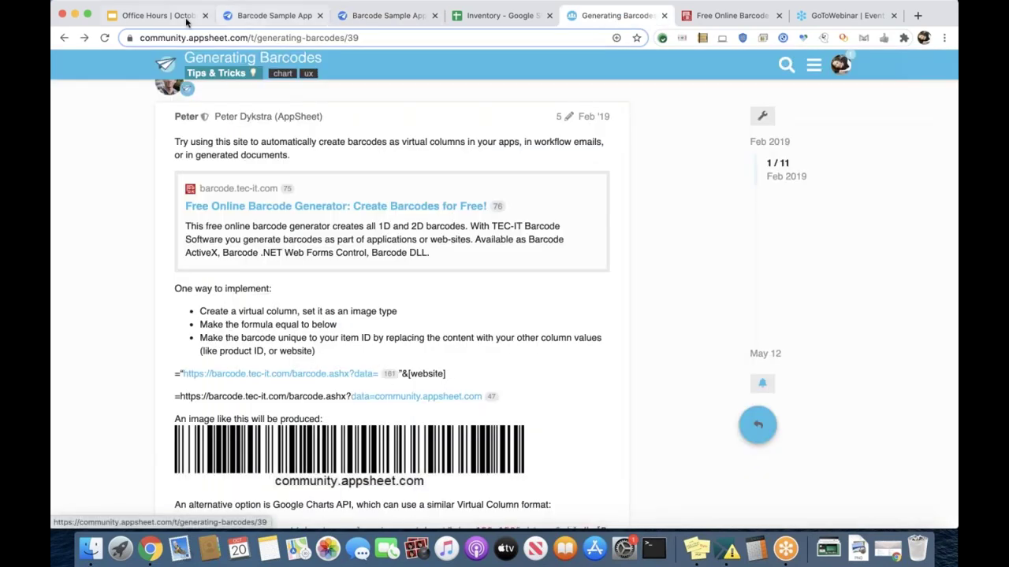
- Return to the Barcode Sample App tab showing the Inventory columns
left_click(430, 15)
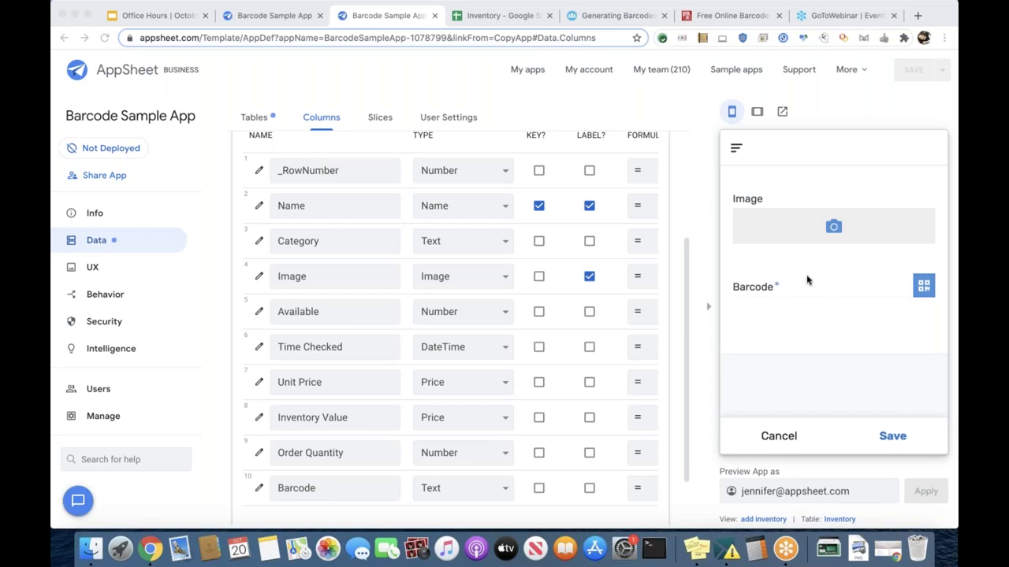
- Check the UX views list, then switch to the Inventory Google Sheet
scroll(375, 243, "up", 5)
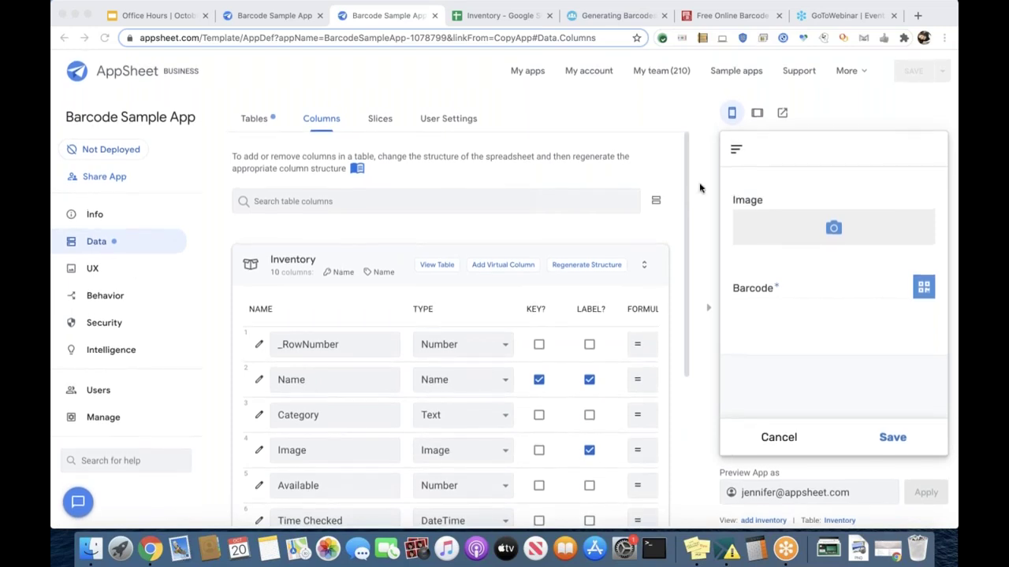
scroll(700, 187, "down", 1)
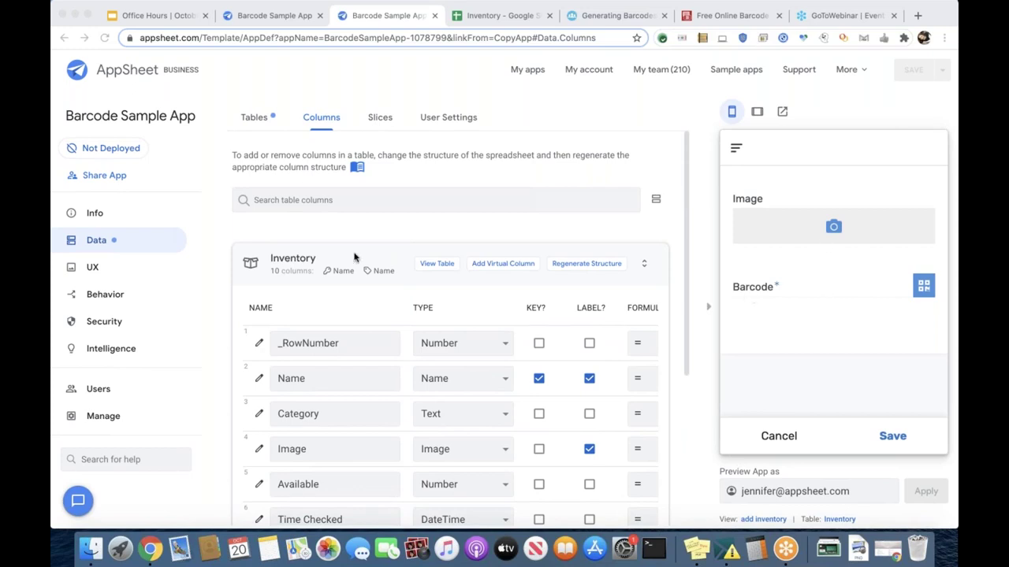
left_click(109, 272)
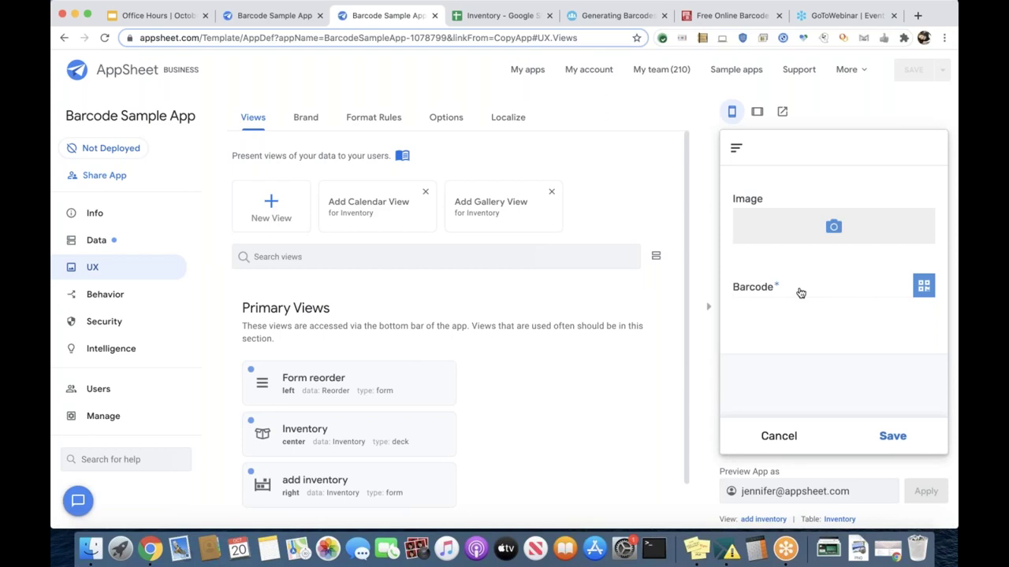
left_click(486, 21)
- Review the Barcode column and the Properties, Employees and Inventory sheets, then return to AppSheet
left_click(248, 364)
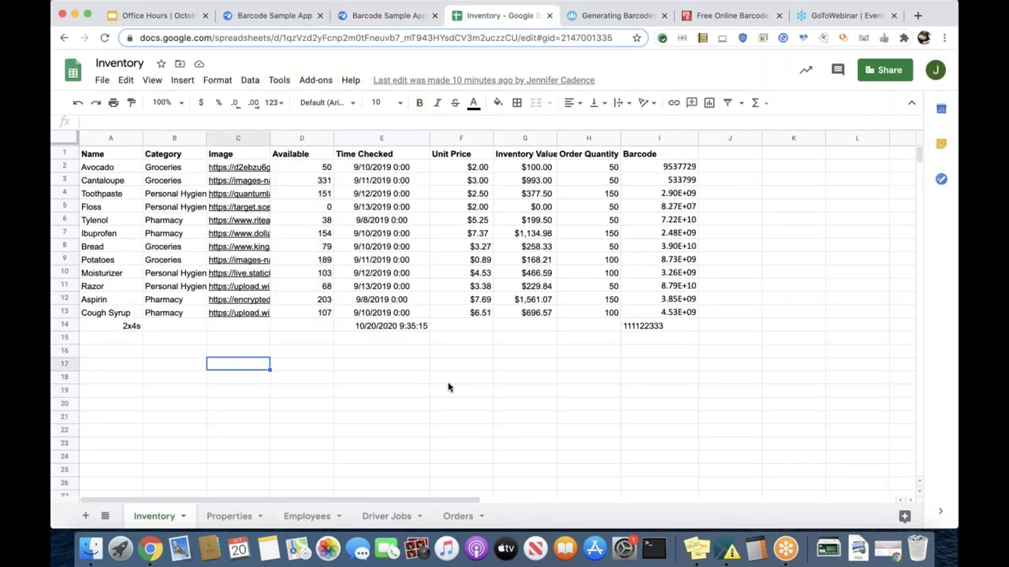
left_click(653, 141)
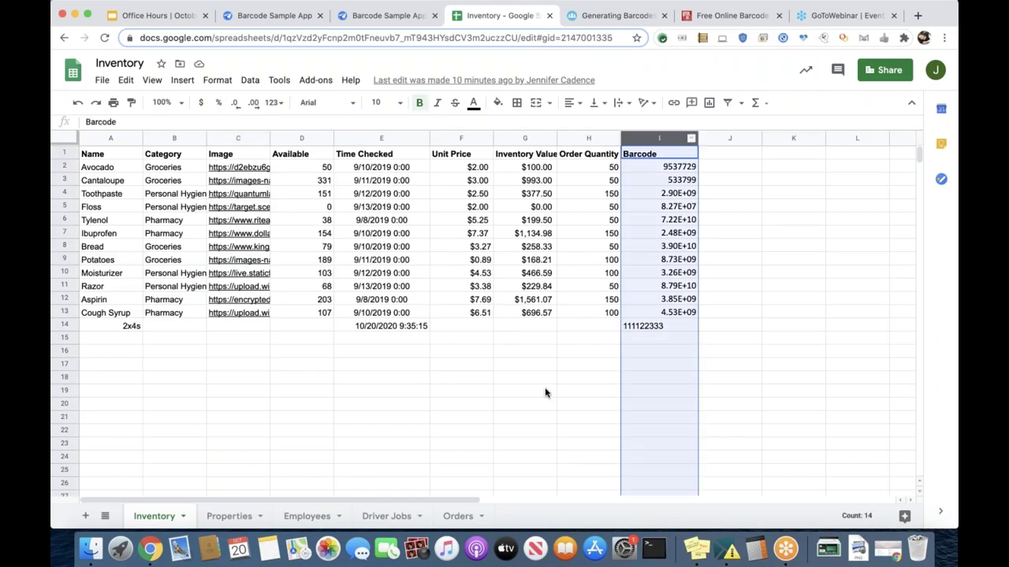
left_click(546, 394)
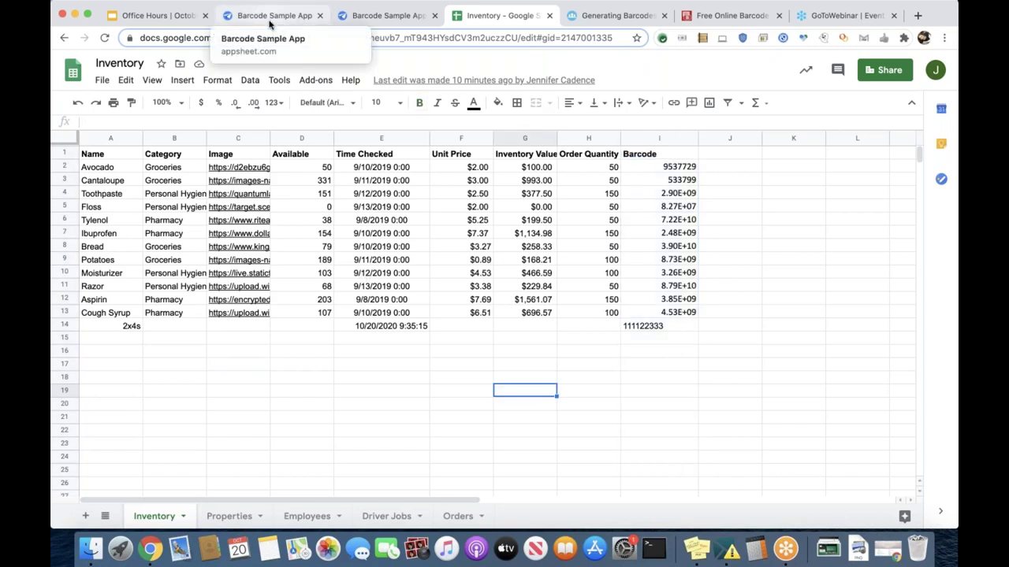
left_click(228, 515)
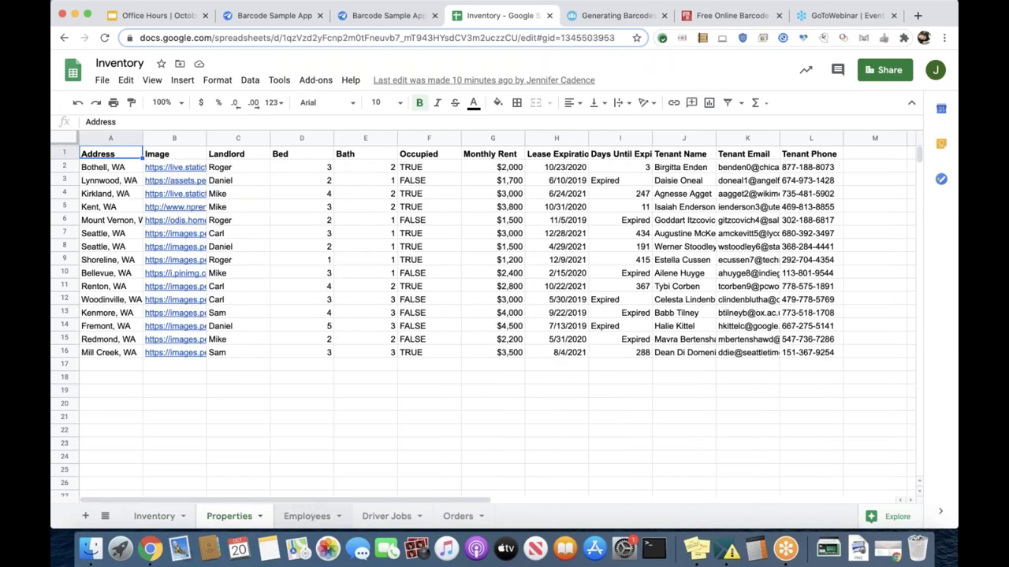
left_click(309, 517)
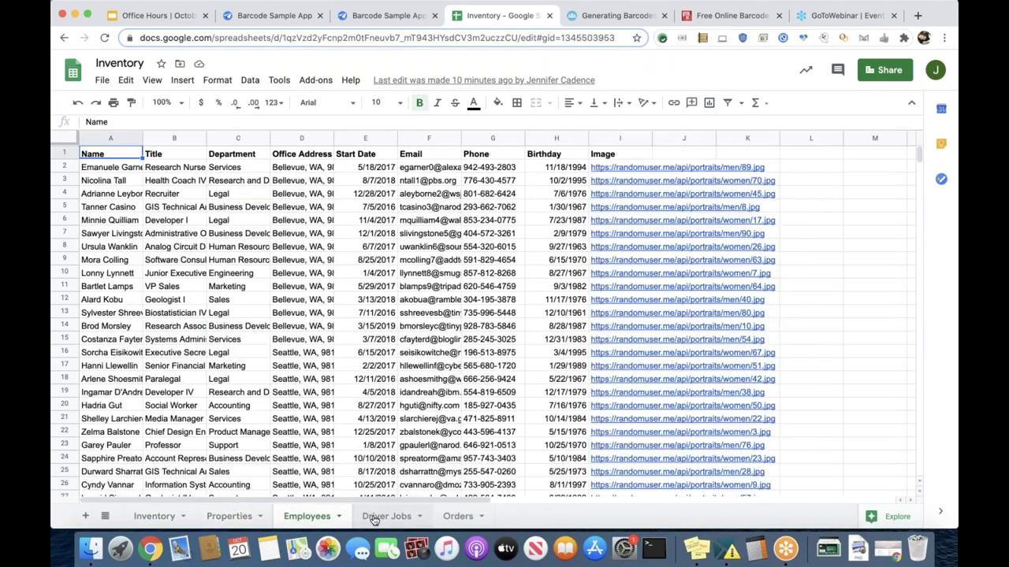
left_click(141, 517)
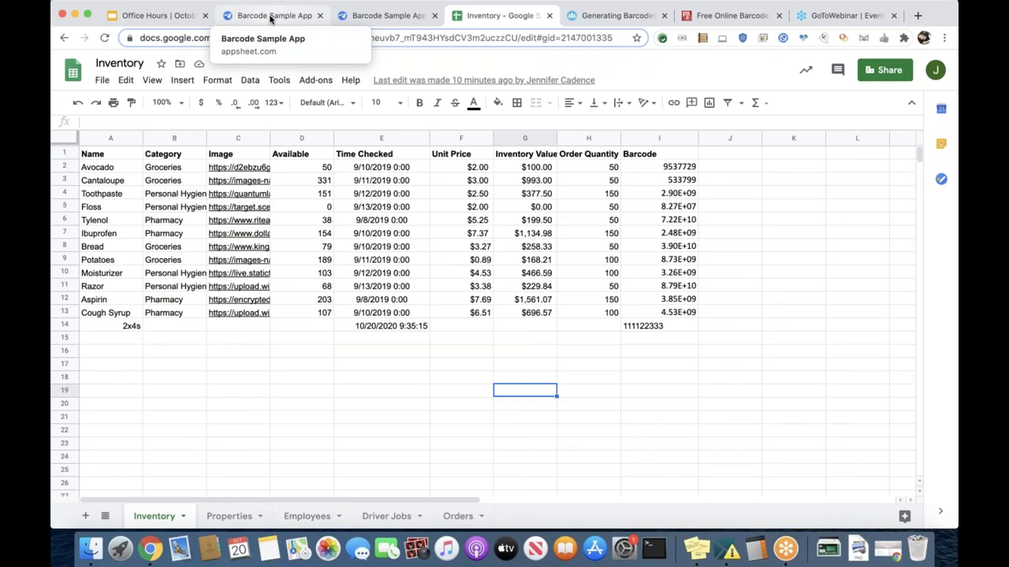
left_click(373, 17)
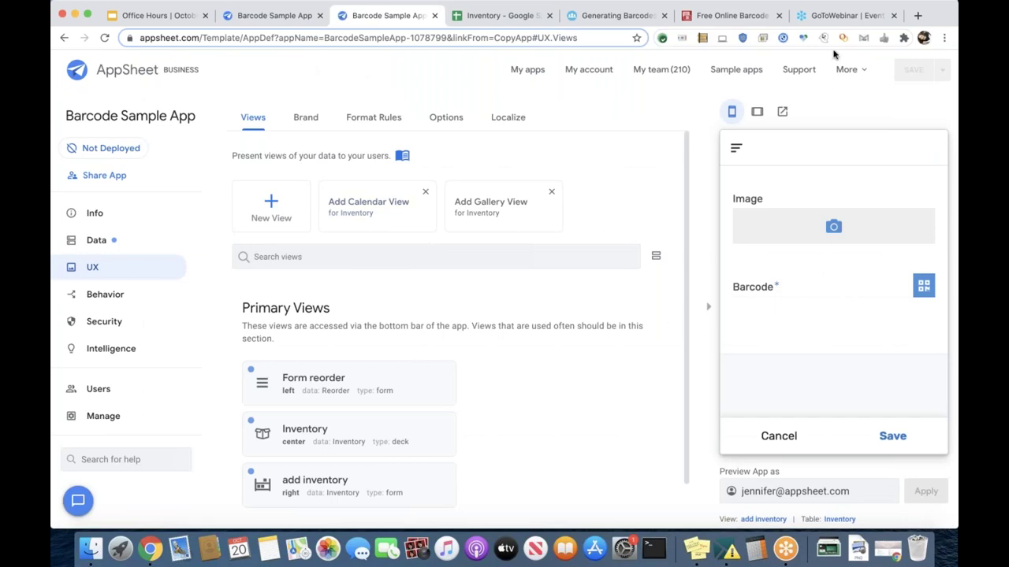
- Move the Office Hours slides to the Q&A slide, then come back to the AppSheet editor
left_click(150, 17)
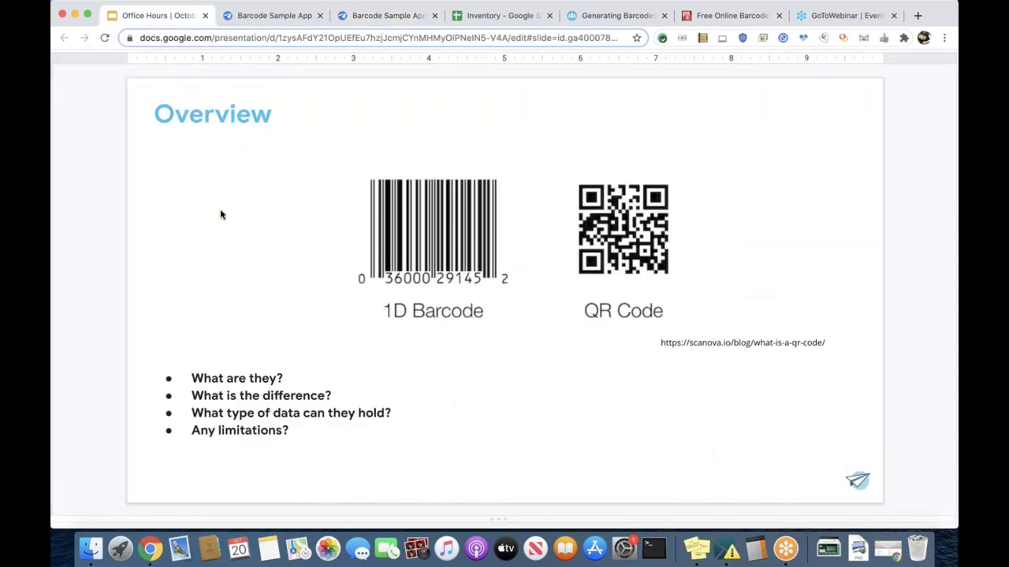
key("Right")
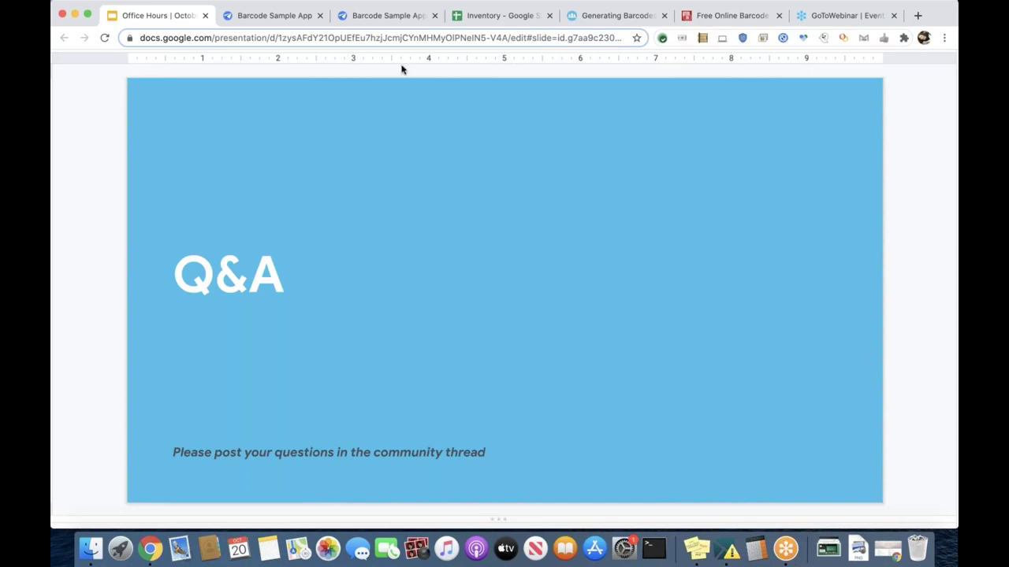
left_click(340, 17)
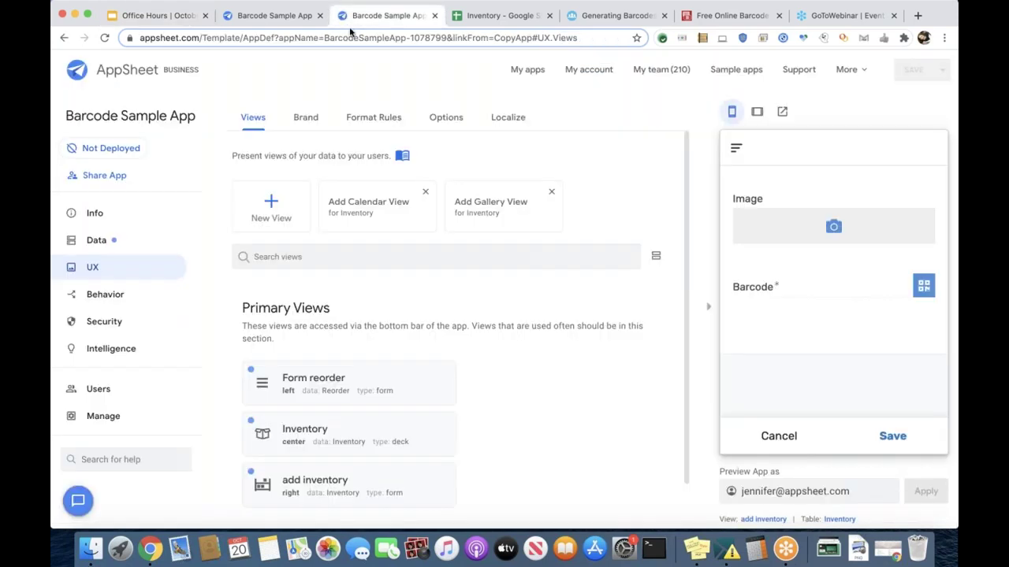
- Open the chart.googleapis.com Hello world QR link from the Inventory sheet, then return to AppSheet
left_click(473, 18)
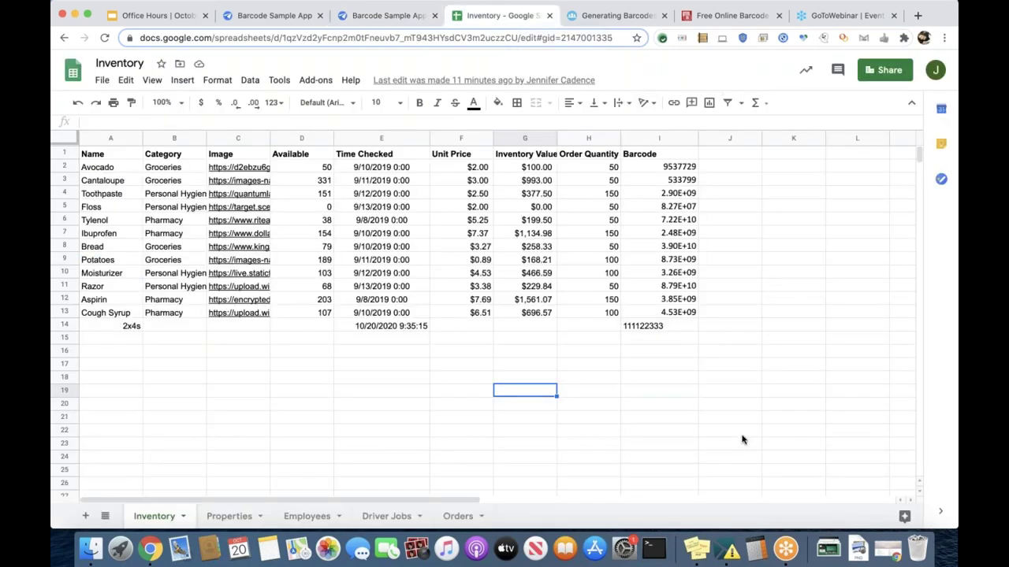
left_click(799, 380)
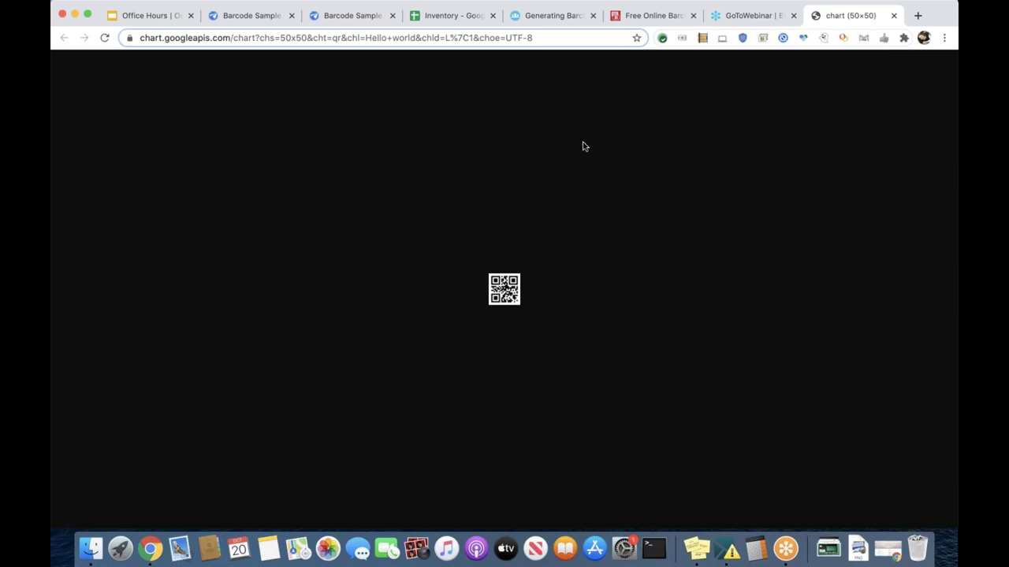
left_click(439, 17)
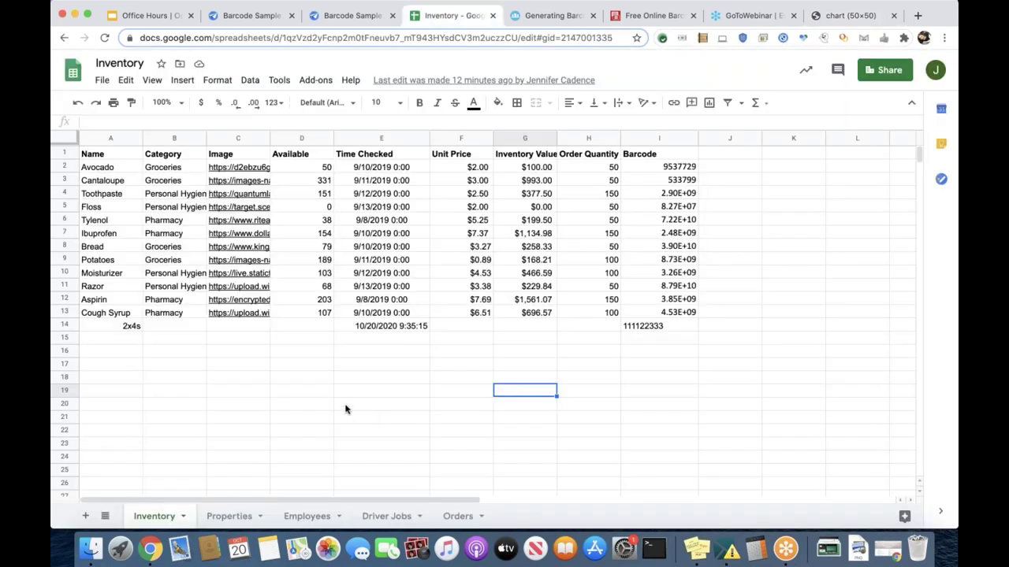
left_click(344, 405)
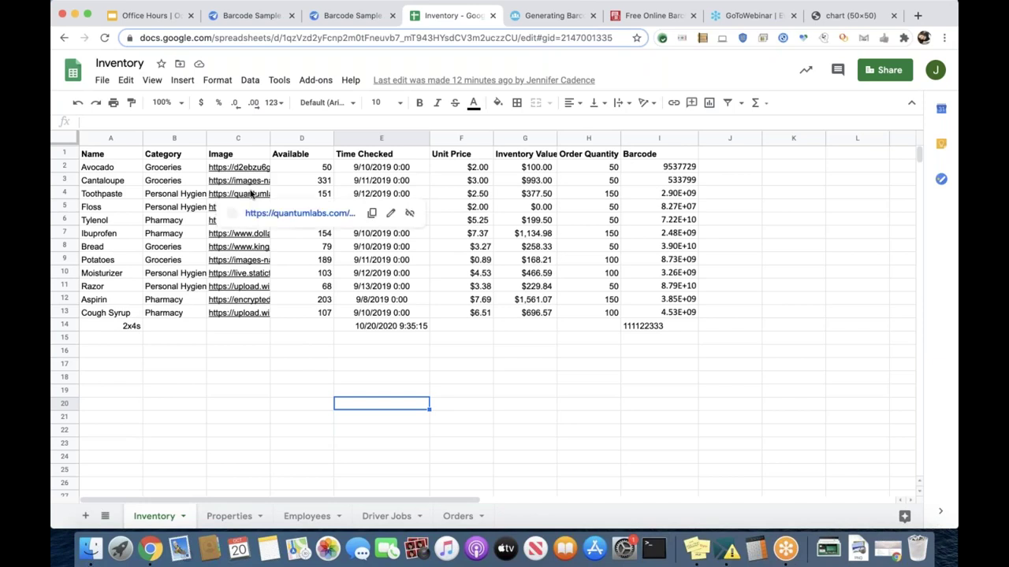
left_click(350, 24)
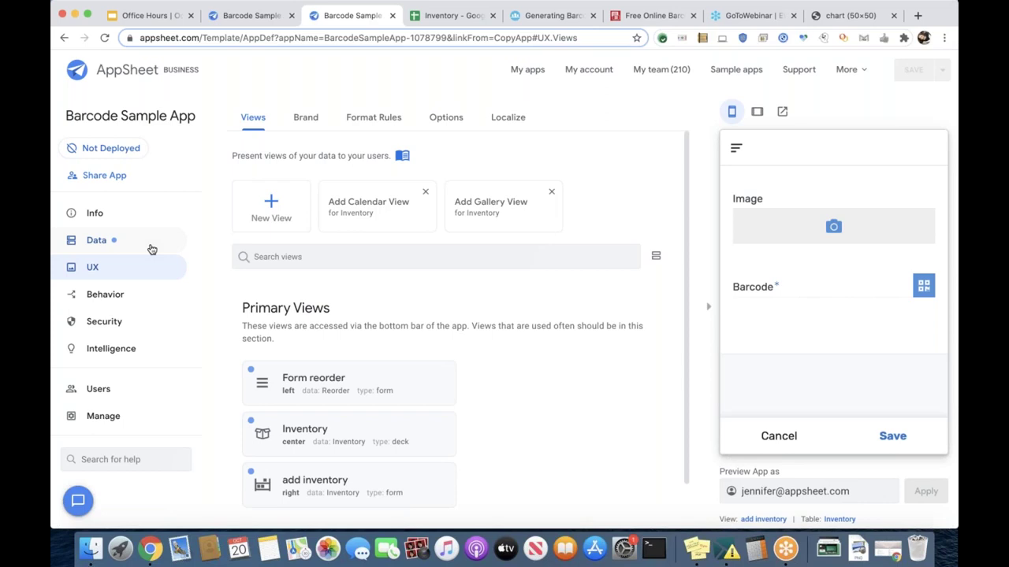
- Show the Inventory table's column list in the app's Data settings
left_click(153, 249)
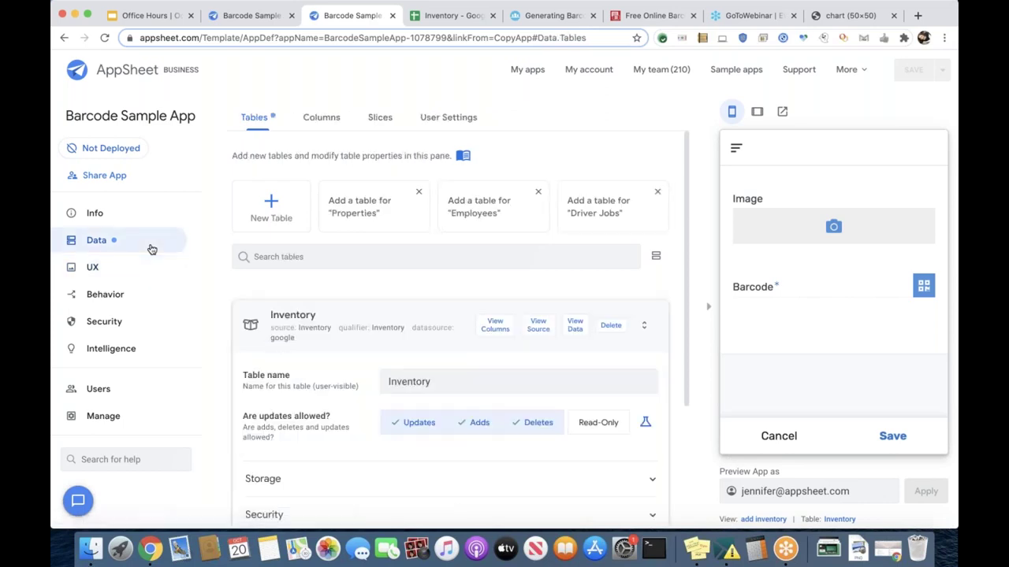
left_click(313, 121)
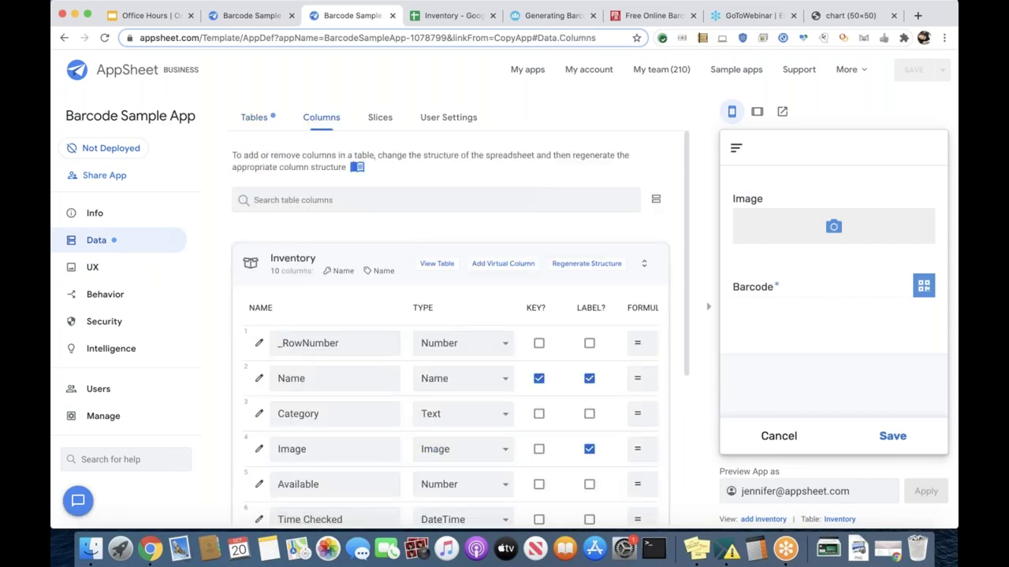
scroll(449, 209, "down", 5)
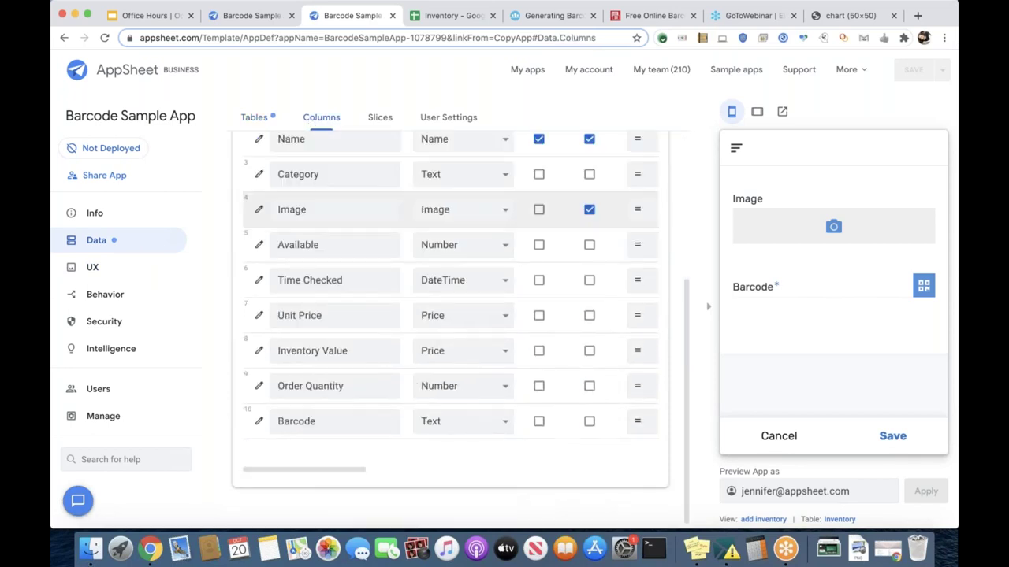
scroll(449, 316, "up", 3)
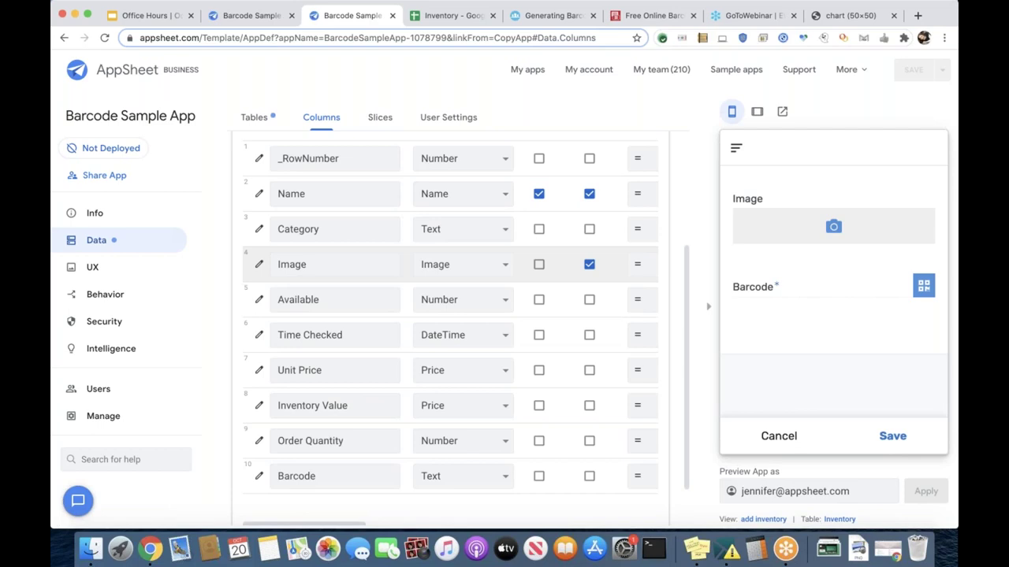
scroll(449, 316, "up", 3)
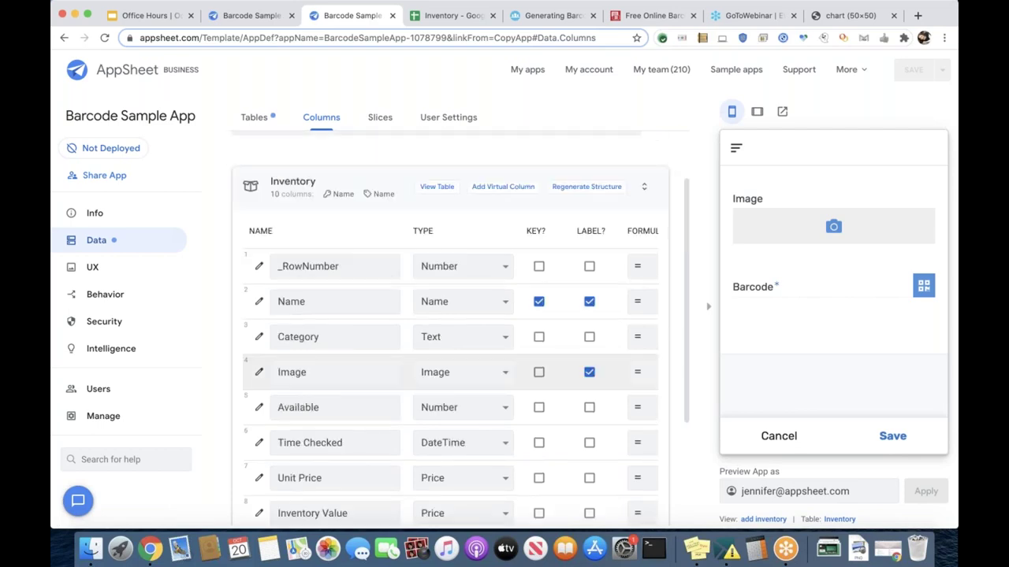
scroll(498, 207, "up", 1)
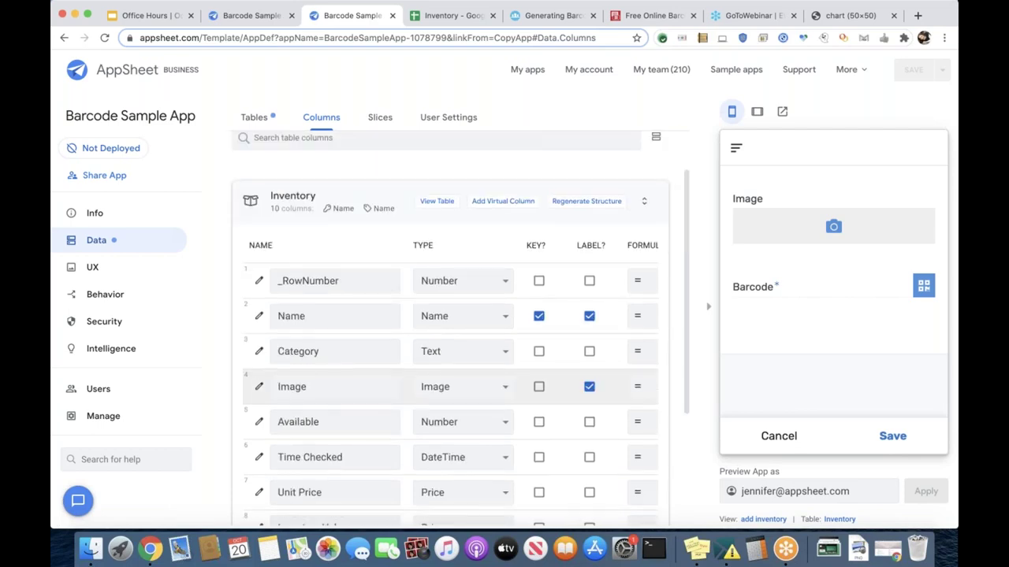
- Add a virtual column named 'QR code' and open its App formula editor
left_click(498, 203)
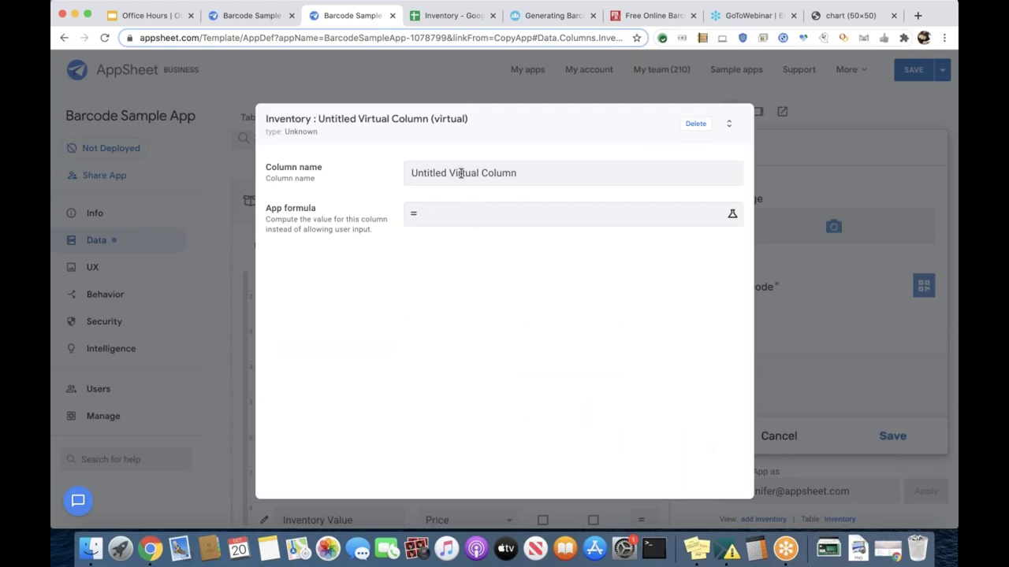
triple_click(461, 173)
type("QR code")
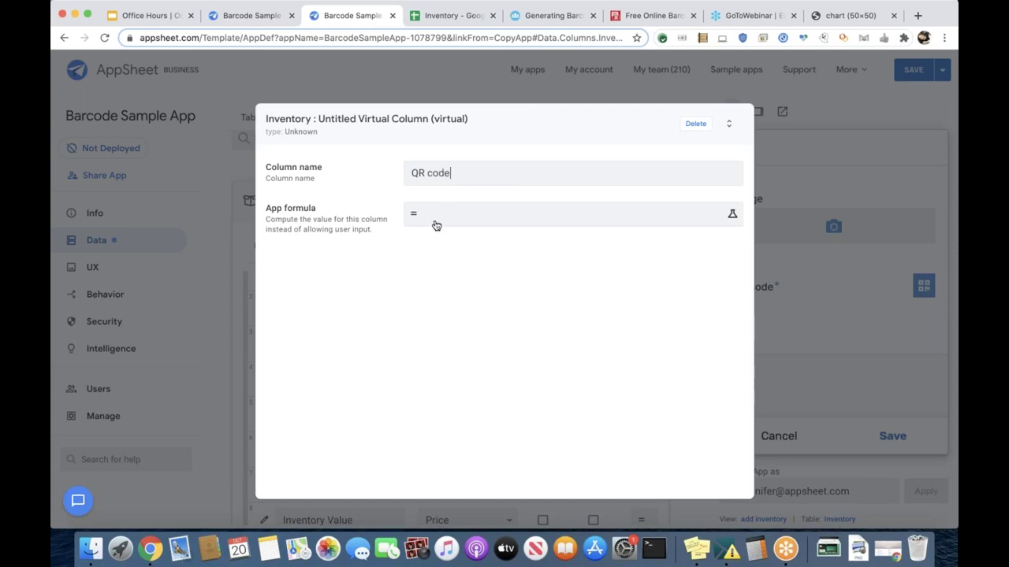
left_click(446, 250)
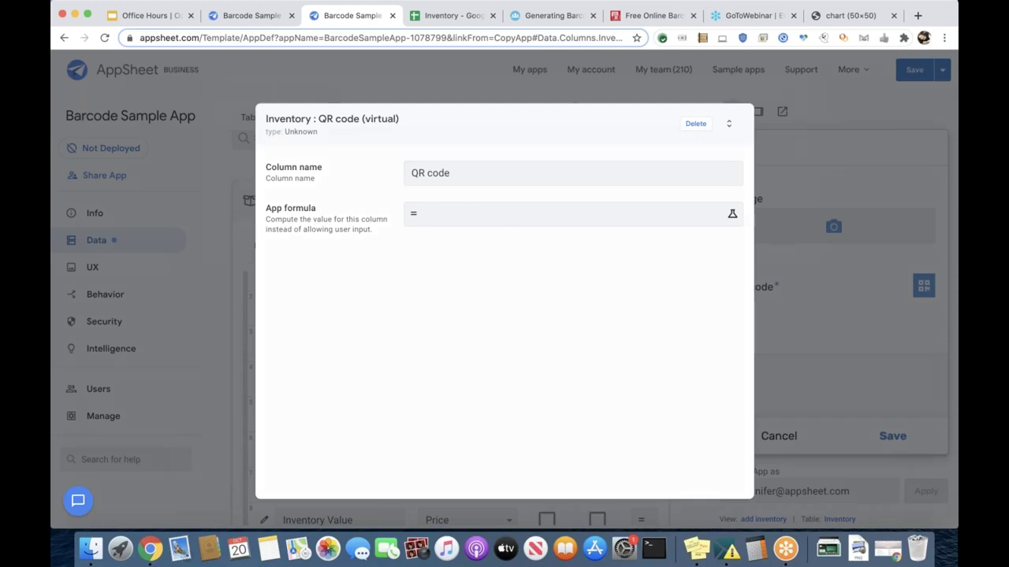
left_click(473, 214)
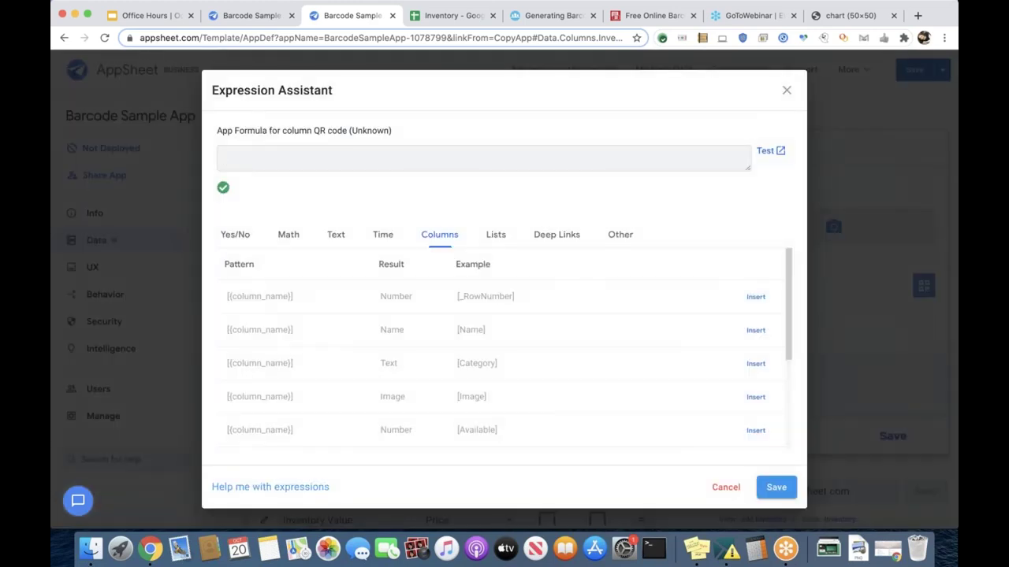
- Set the QR code formula to the quoted chart.googleapis.com Hello world QR URL and save it
type("https://chart.googleapis.com/chart?chs=50x50&cht=qr&chl=Hello+world&chld=L%7C1&choe=UTF-8")
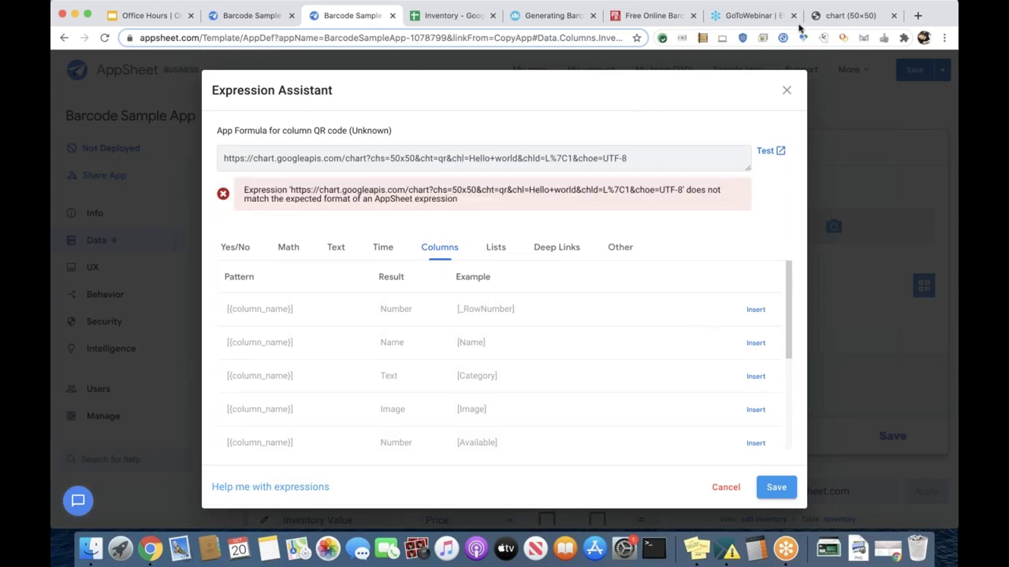
left_click(223, 158)
type("'")
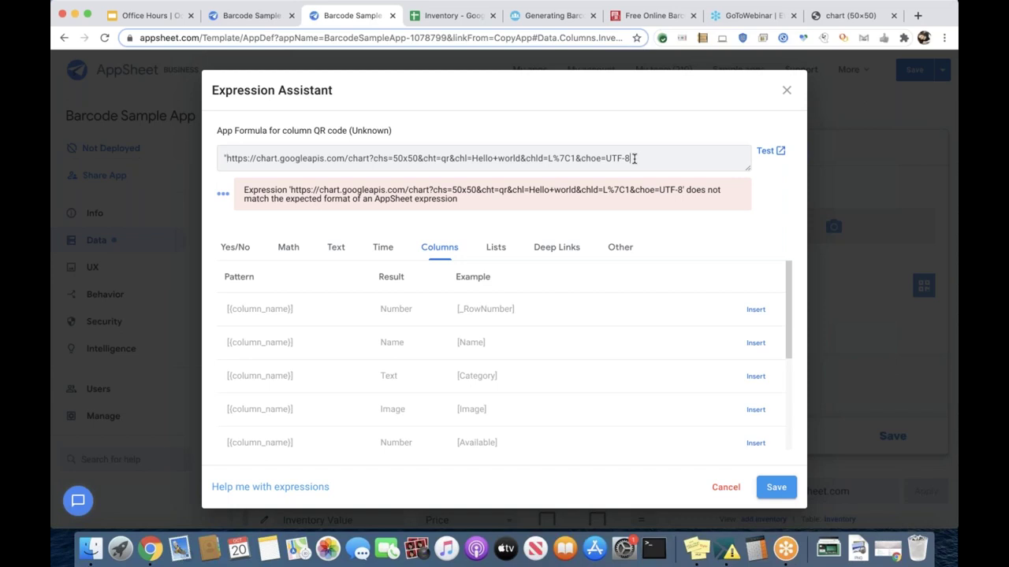
type("\"")
left_click(778, 486)
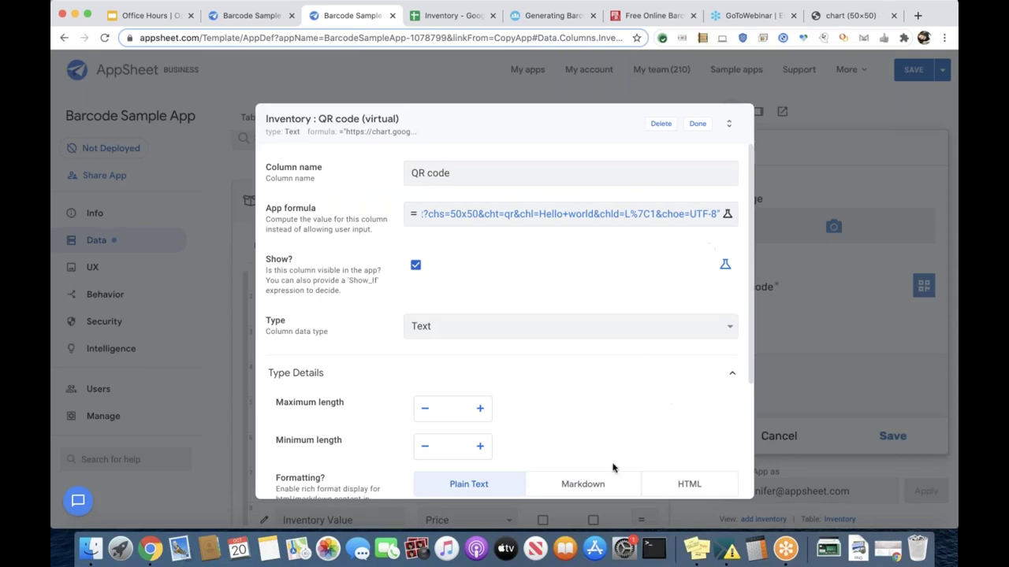
left_click(551, 218)
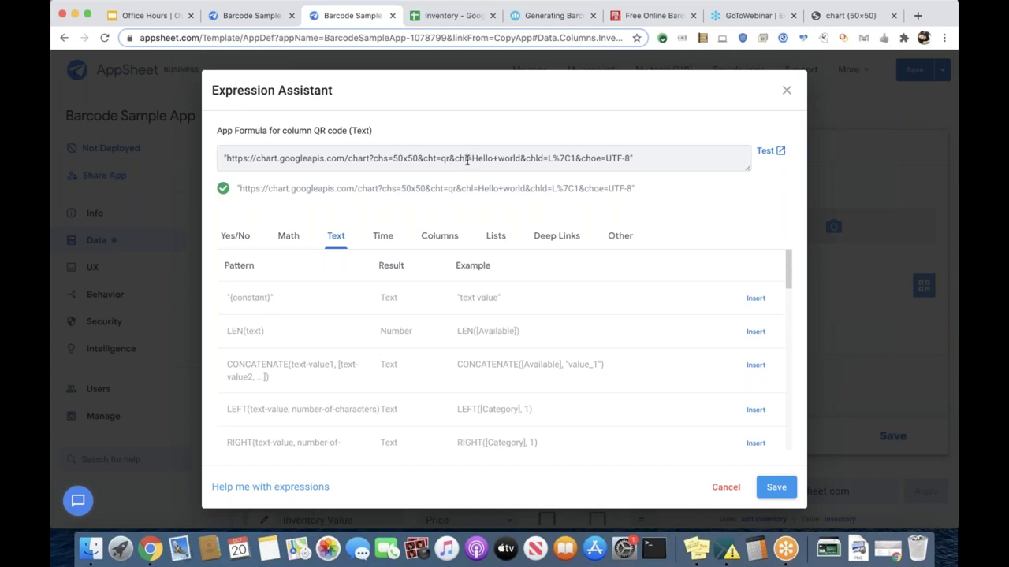
left_click_drag(467, 158, 638, 170)
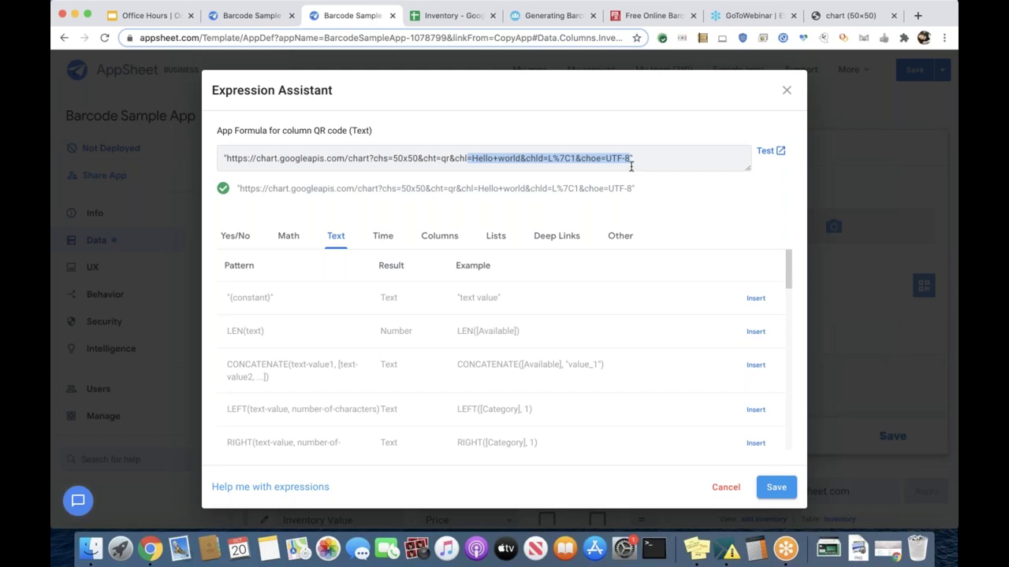
left_click(636, 157)
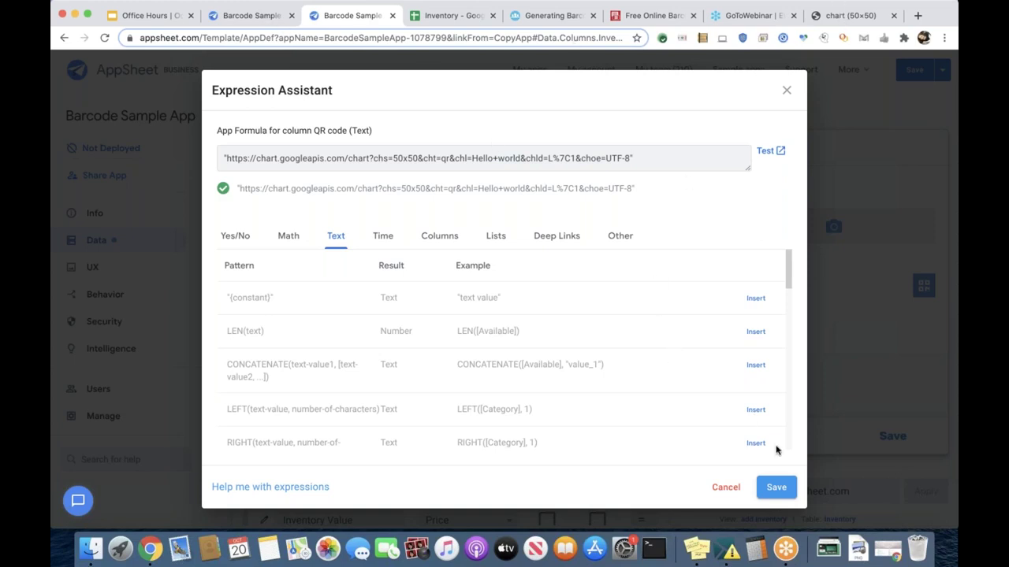
left_click(776, 489)
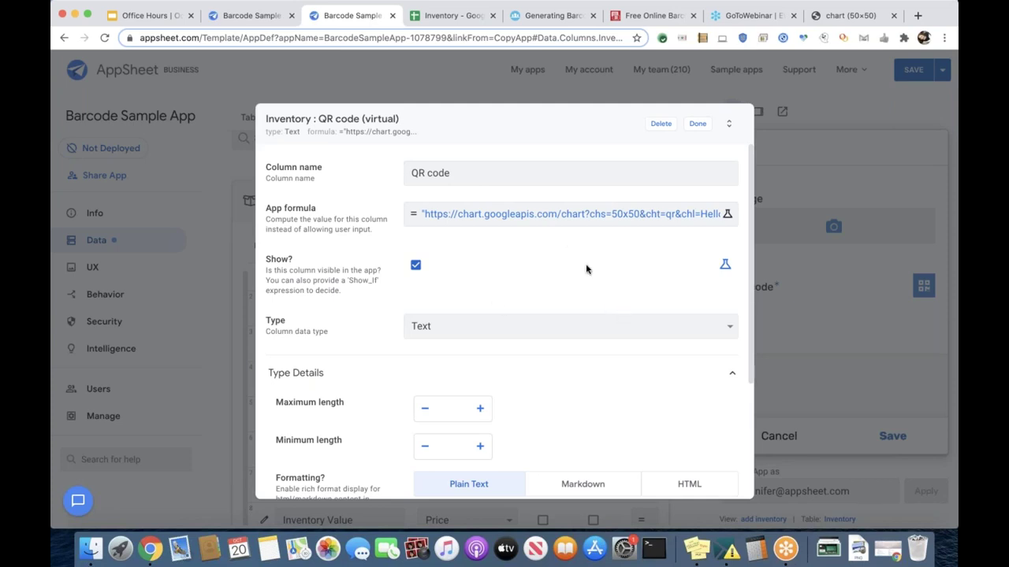
scroll(585, 270, "down", 1)
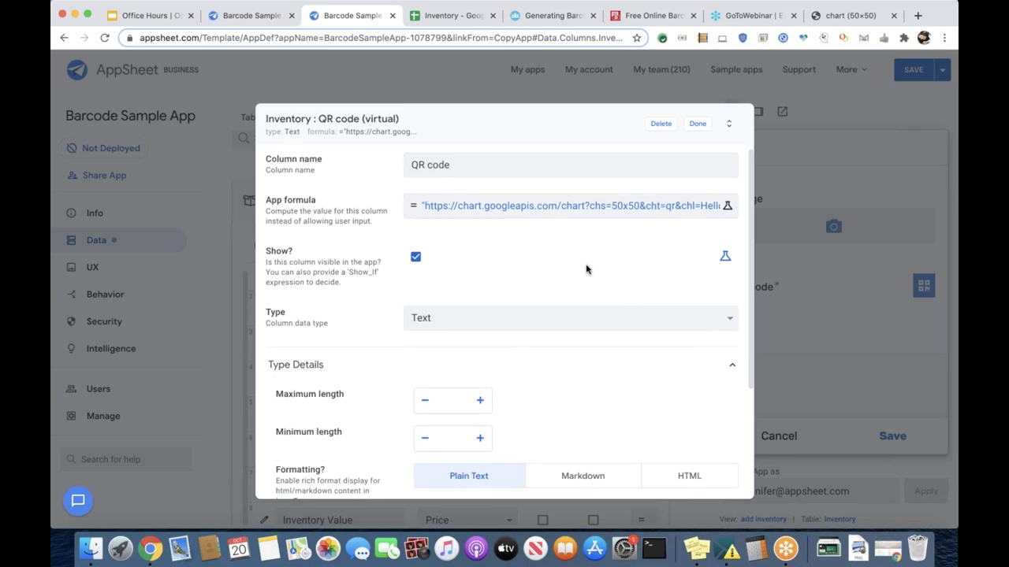
scroll(586, 269, "down", 1)
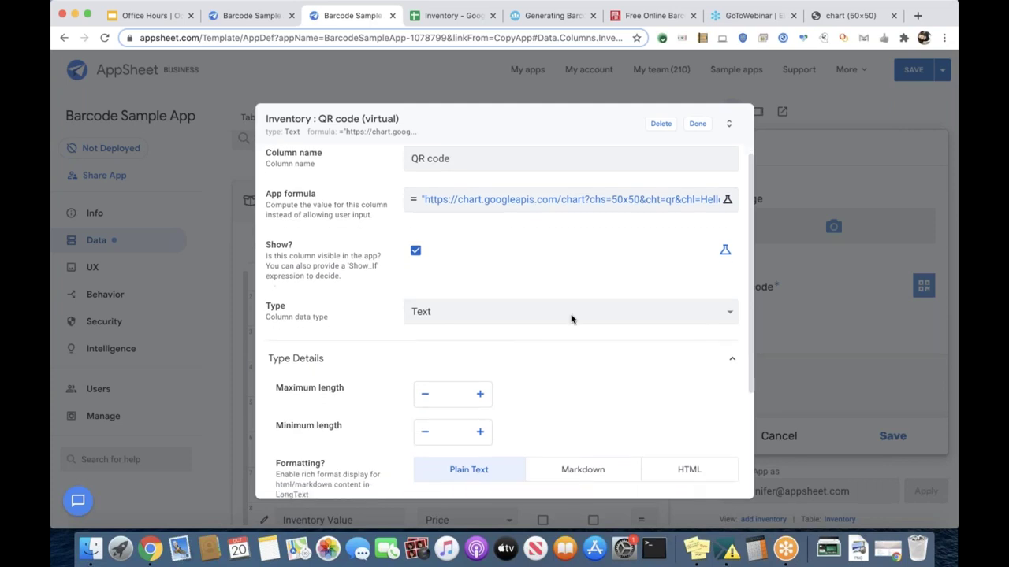
- Change the QR code column's type to Image and close its editor
left_click(571, 318)
left_click(549, 146)
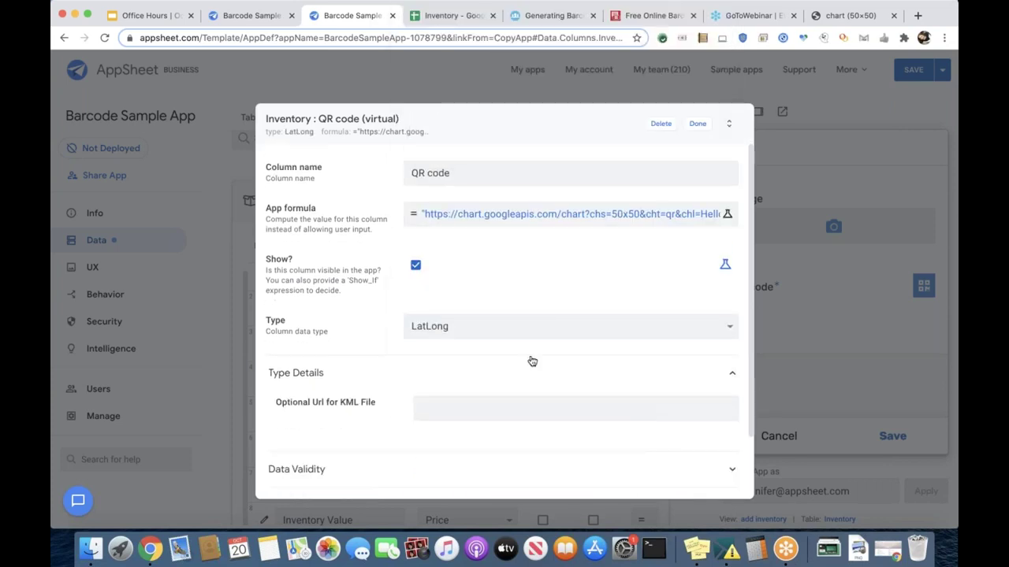
left_click(540, 326)
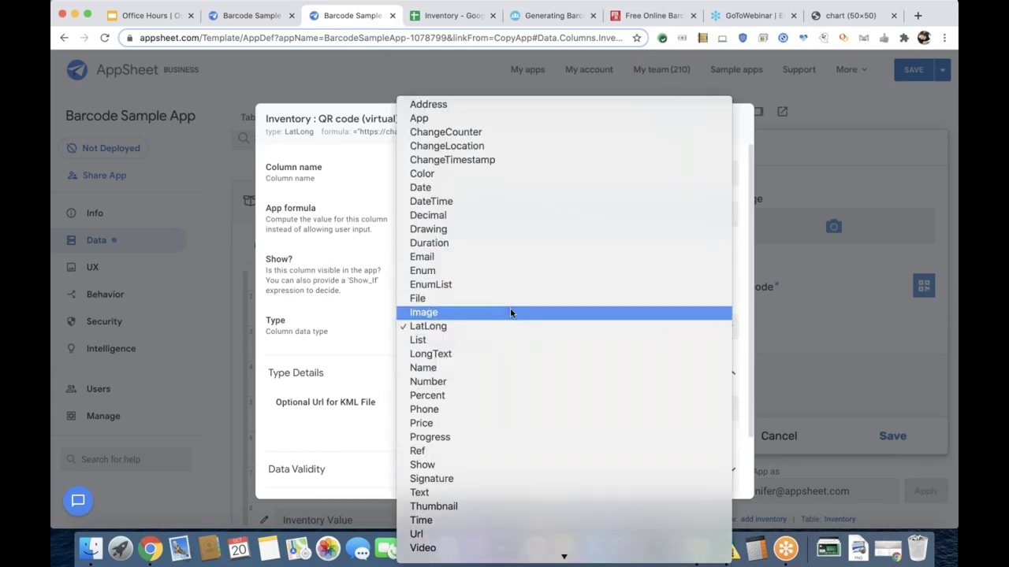
left_click(510, 311)
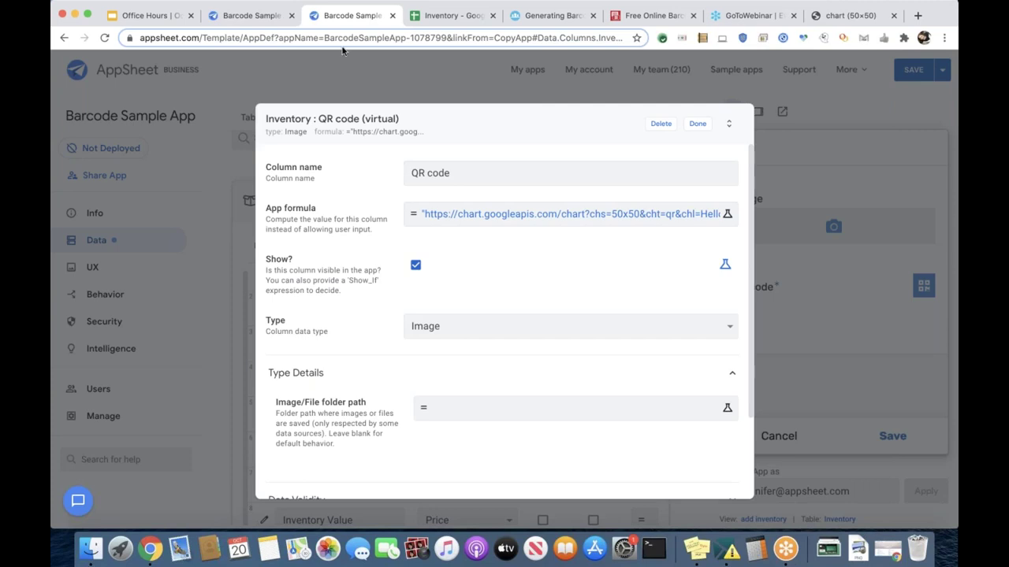
scroll(461, 403, "down", 3)
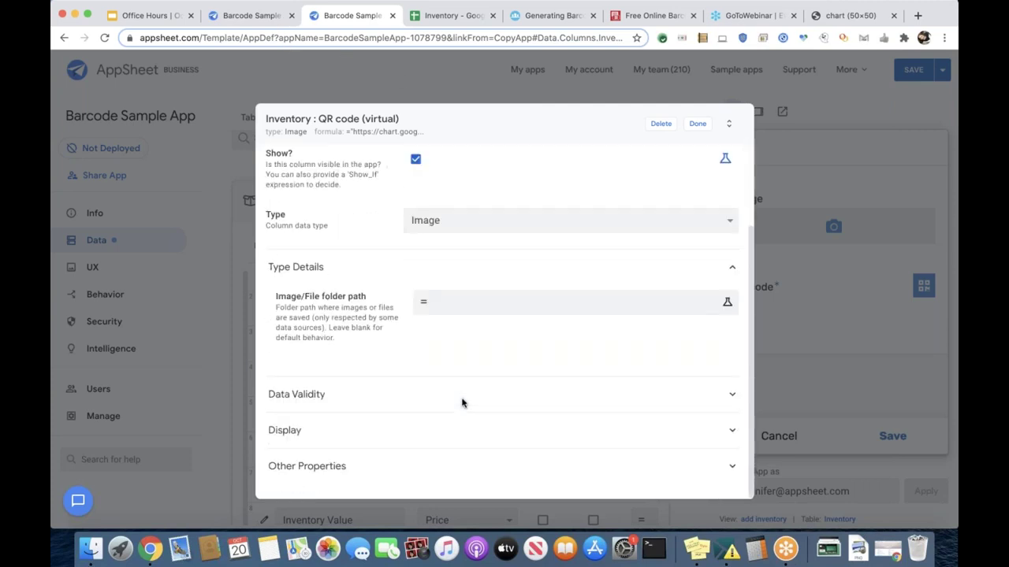
scroll(461, 403, "up", 3)
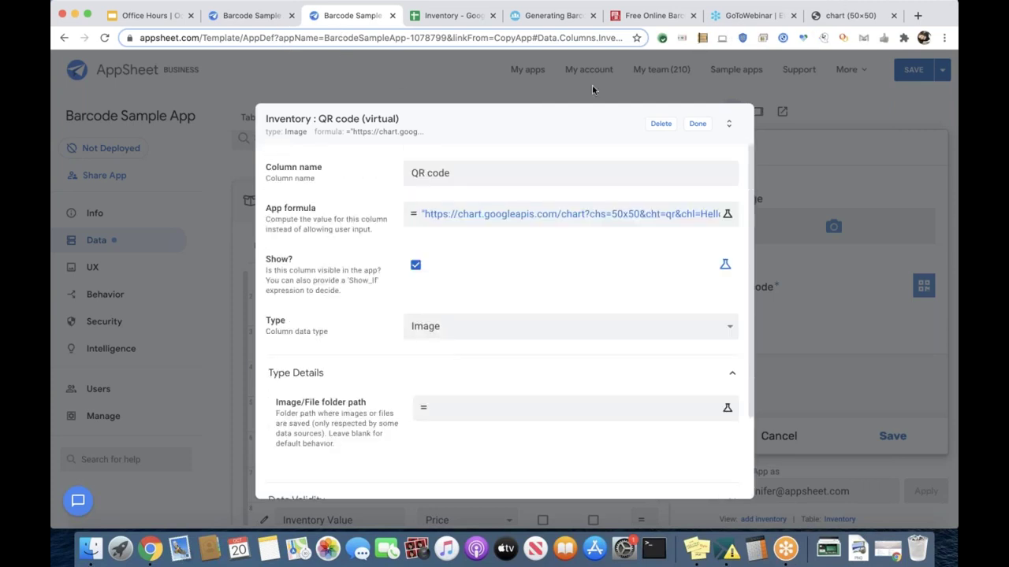
left_click(695, 124)
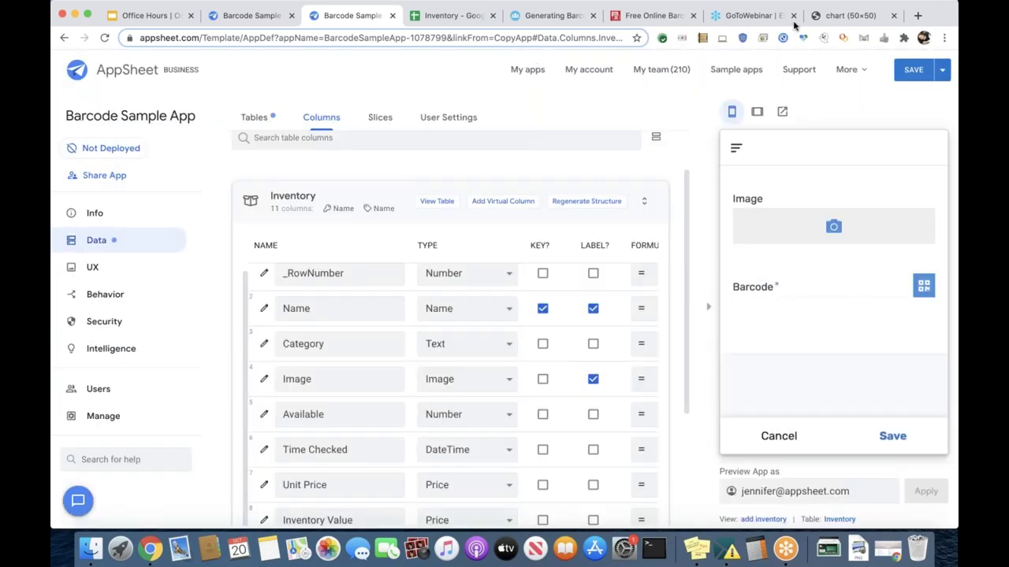
- Save the app and show the Inventory item list in the preview
left_click(911, 73)
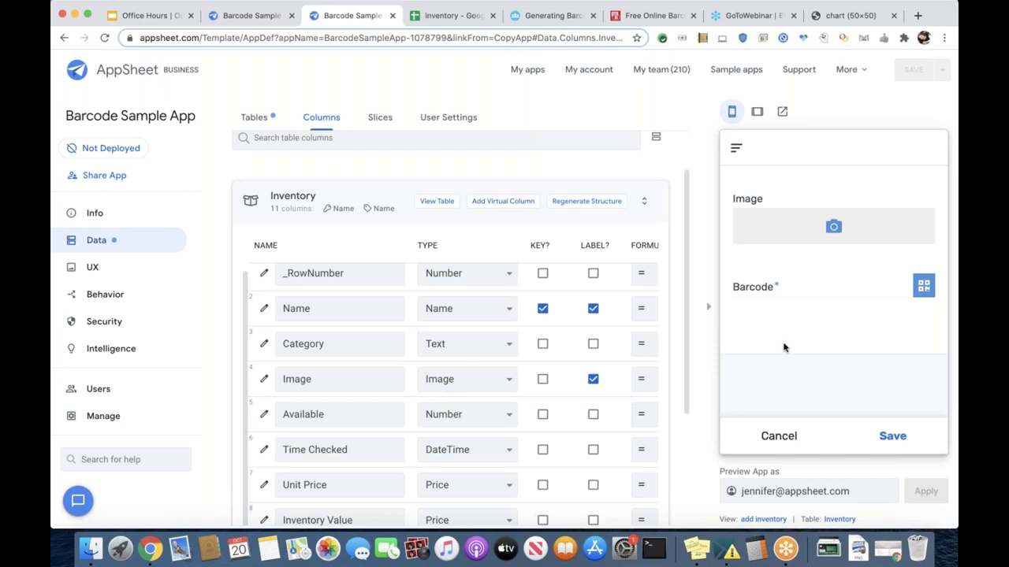
left_click(778, 436)
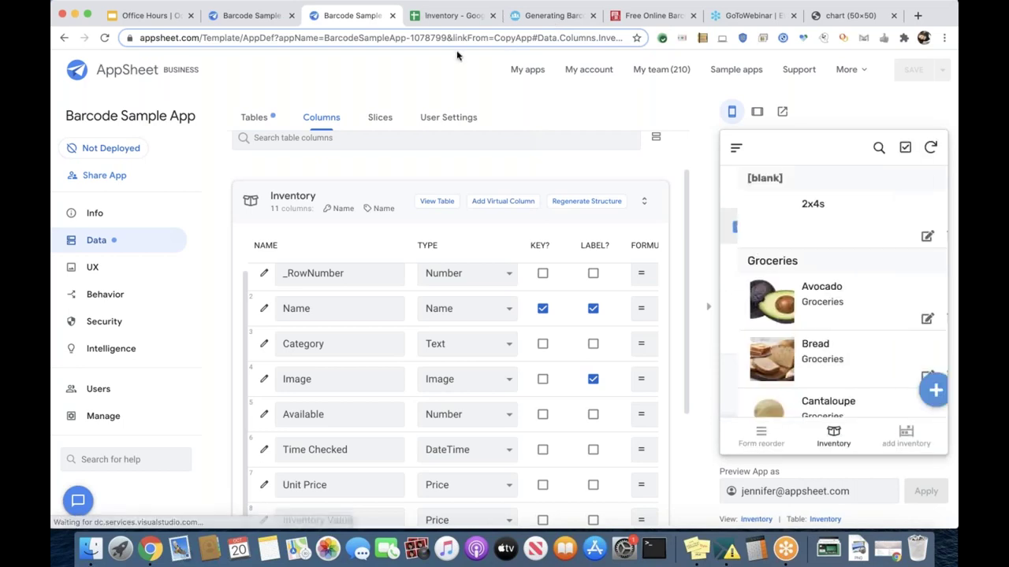
left_click(136, 247)
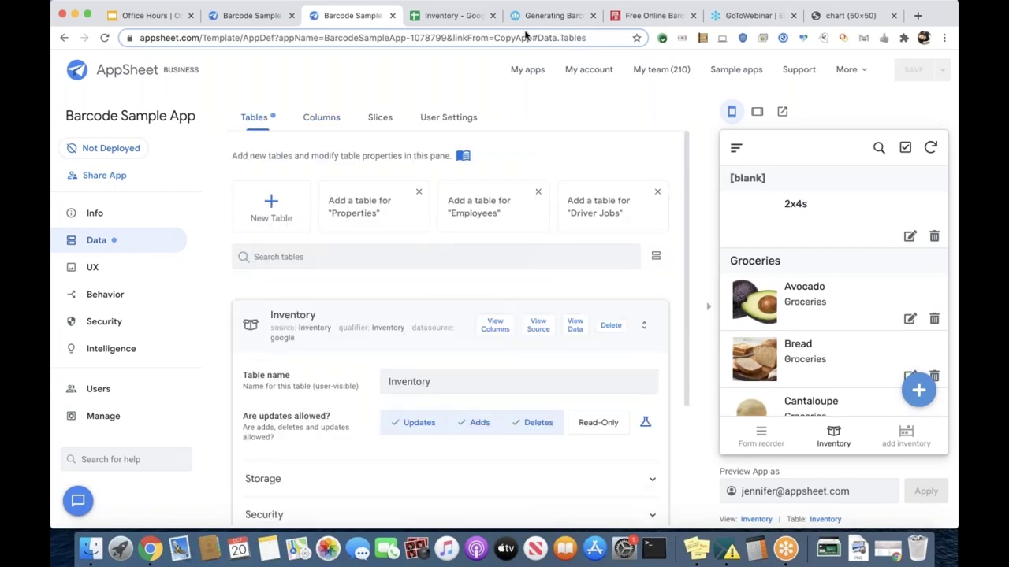
left_click(809, 294)
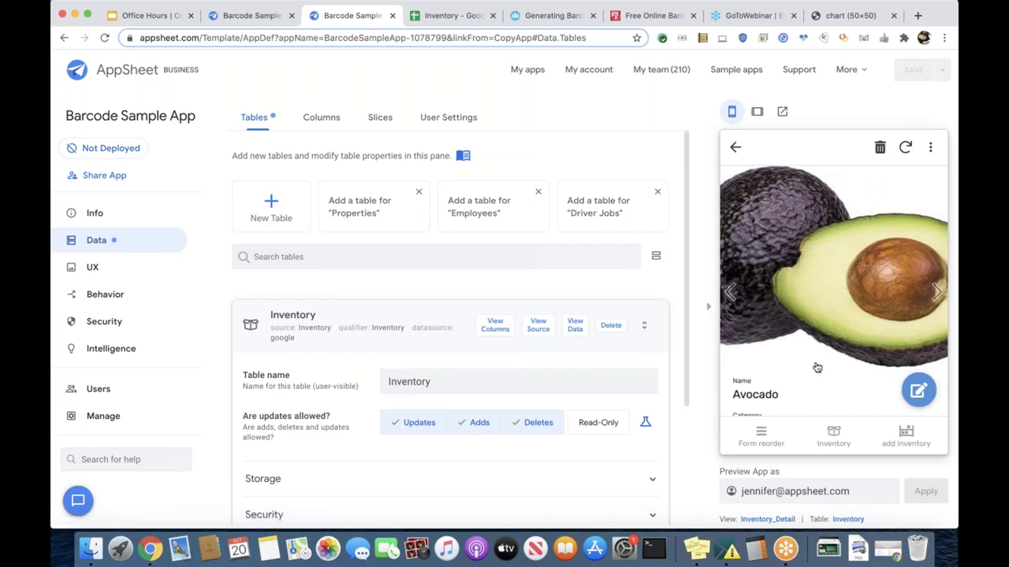
scroll(817, 368, "down", 3)
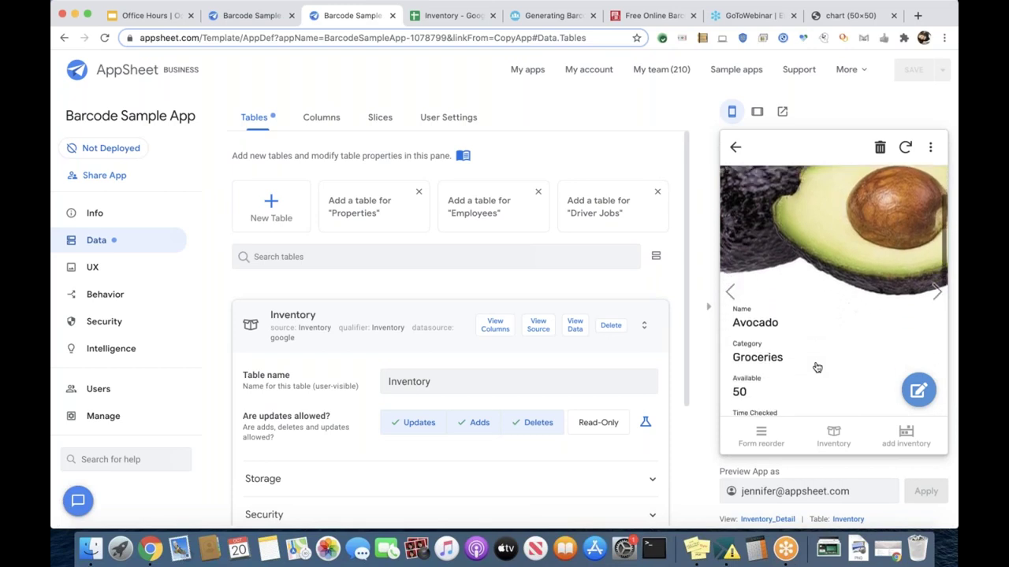
scroll(817, 368, "down", 6)
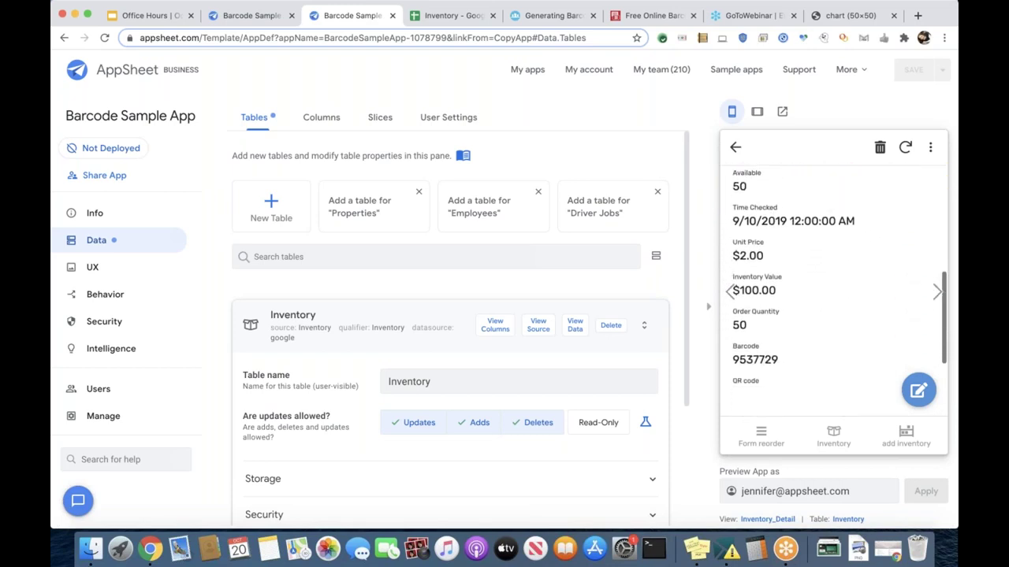
scroll(758, 352, "down", 2)
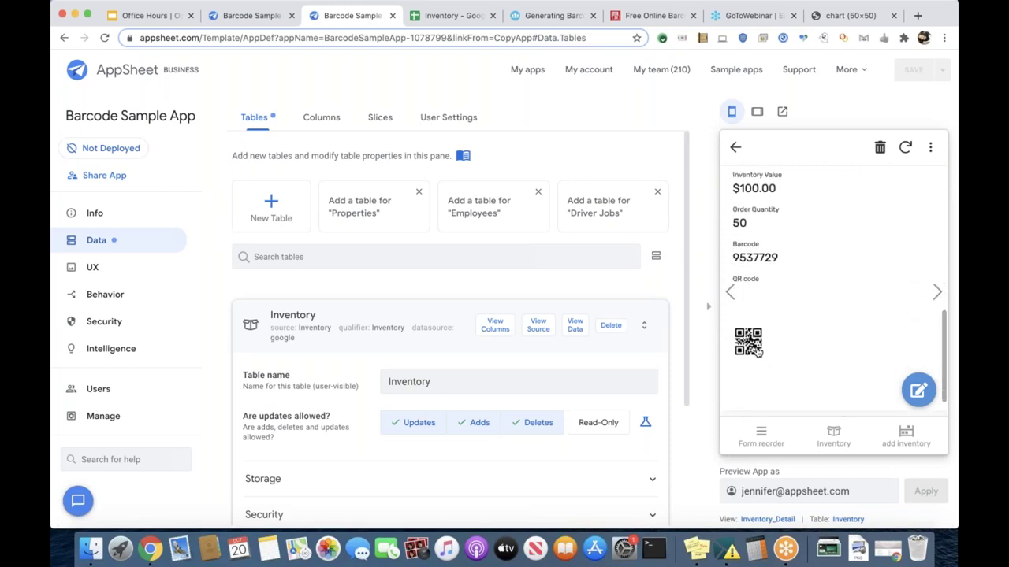
left_click(758, 352)
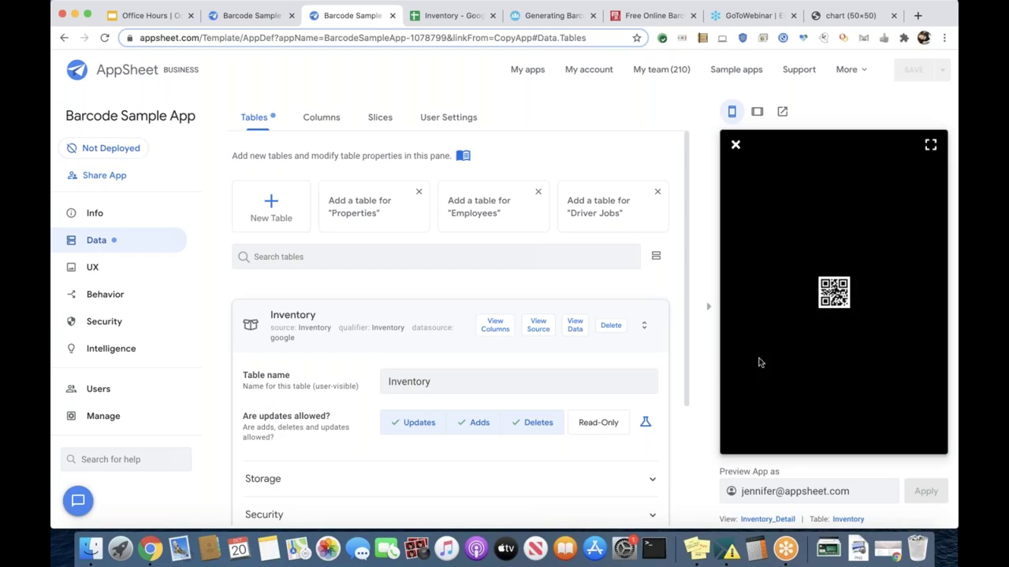
left_click(735, 147)
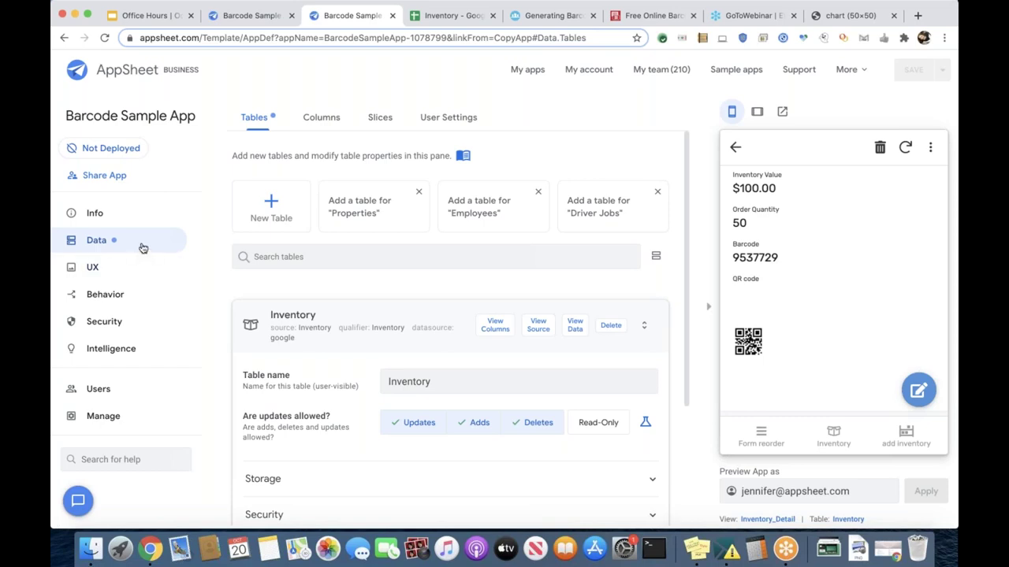
- Check the Image column's settings, then open the QR code virtual column's settings
left_click(334, 122)
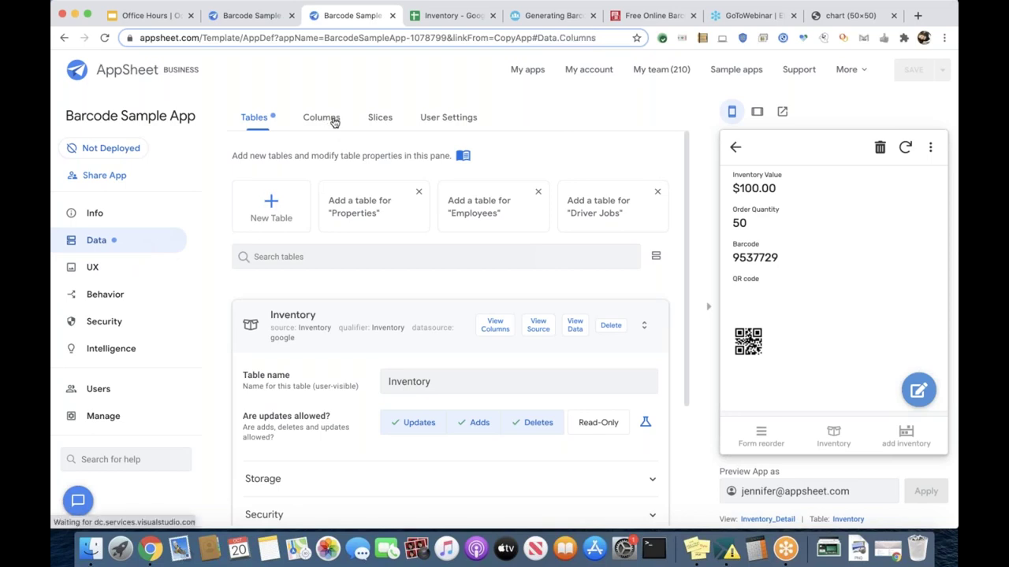
scroll(315, 315, "down", 3)
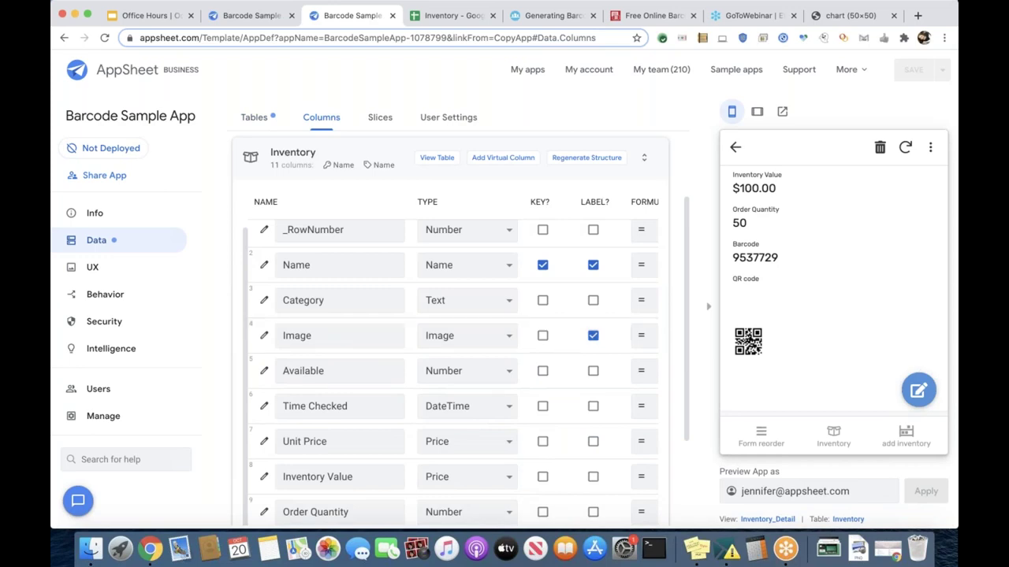
left_click(264, 335)
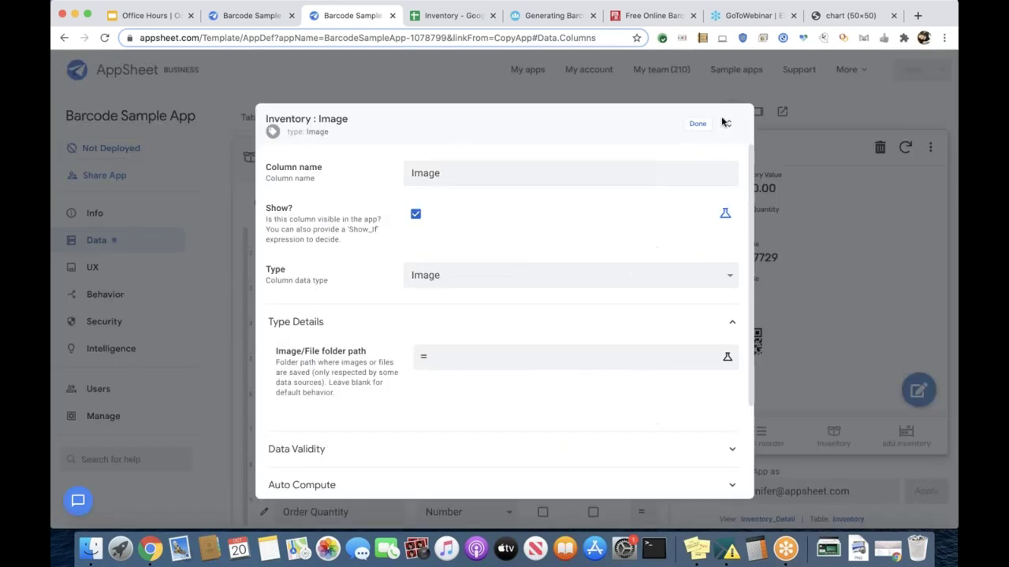
left_click(564, 72)
scroll(418, 258, "down", 2)
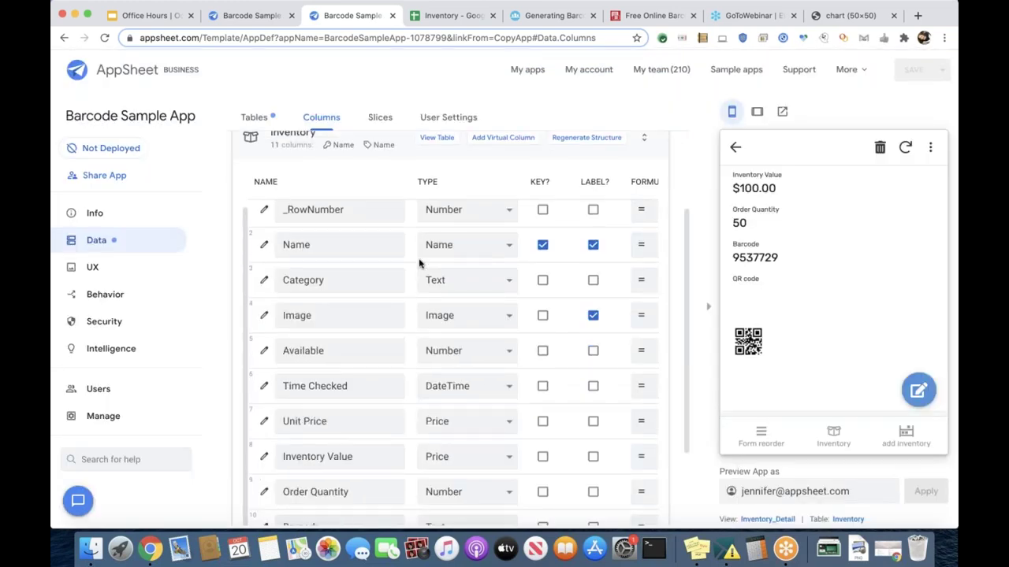
scroll(419, 264, "down", 4)
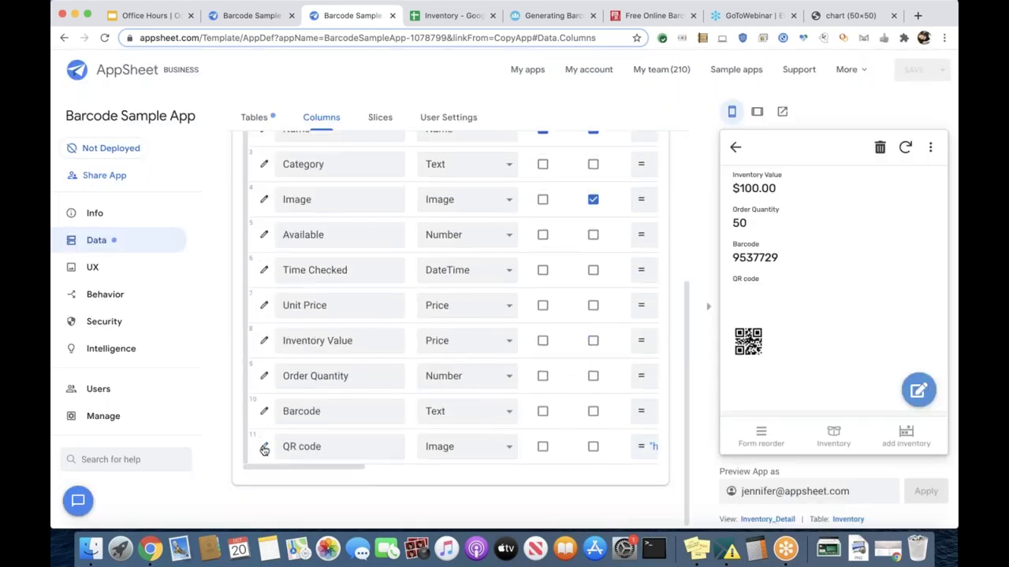
left_click(264, 447)
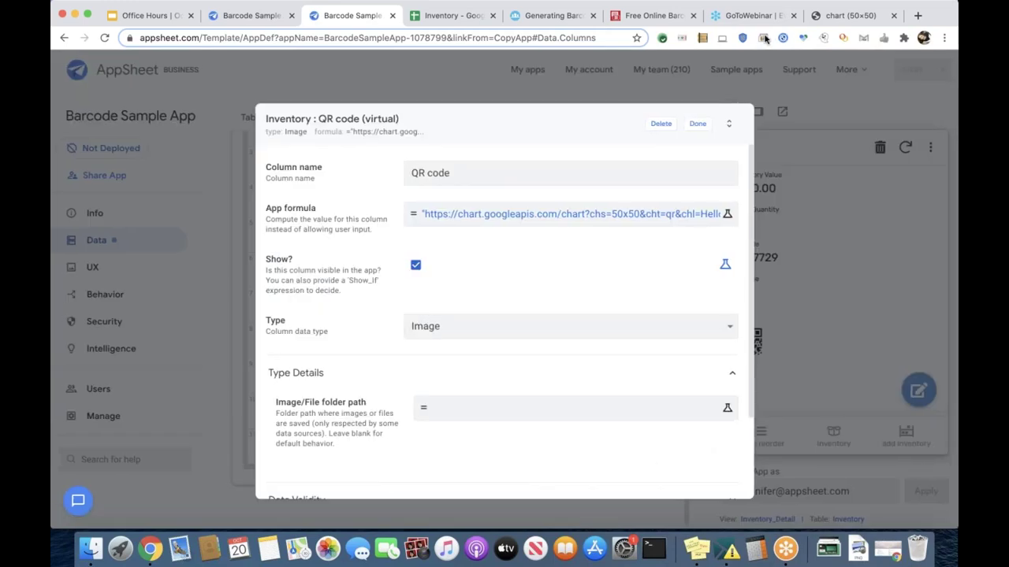
- Replace the QR code formula with CONCATENATE of the chart URL and ENCODEURL([Name]), then confirm
left_click(521, 224)
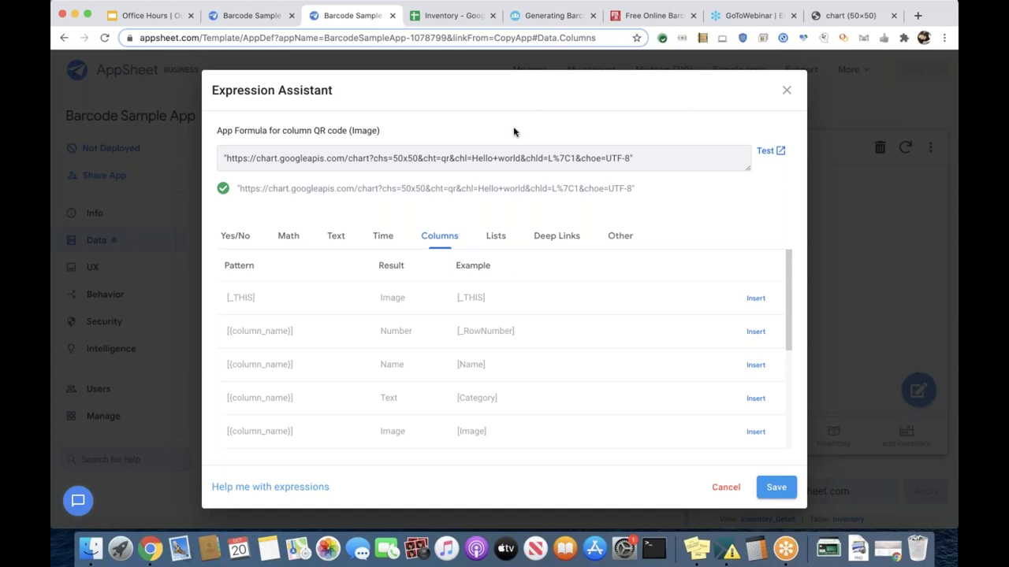
double_click(501, 158)
key("ctrl+a")
type("CONCATENATE(\"https://chart.googleapis.com/chart?chs=50x50&cht=qr&chl=\", ENCODEURL([Name]), \"&chld=L%7C1&choe=UTF-8\")")
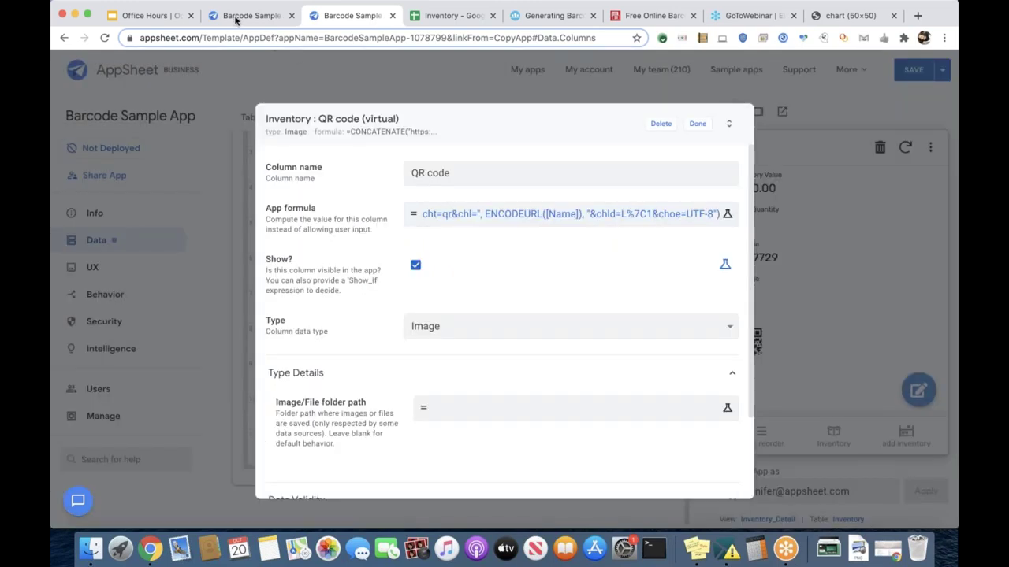
left_click(697, 125)
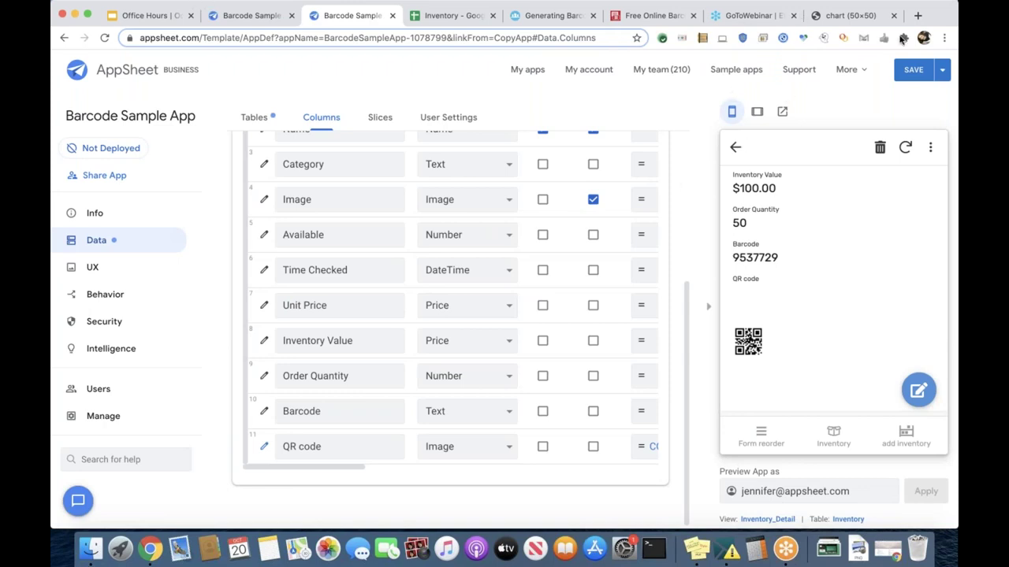
- Save the app and verify the Avocado item's detail view shows its rendered QR code
left_click(914, 75)
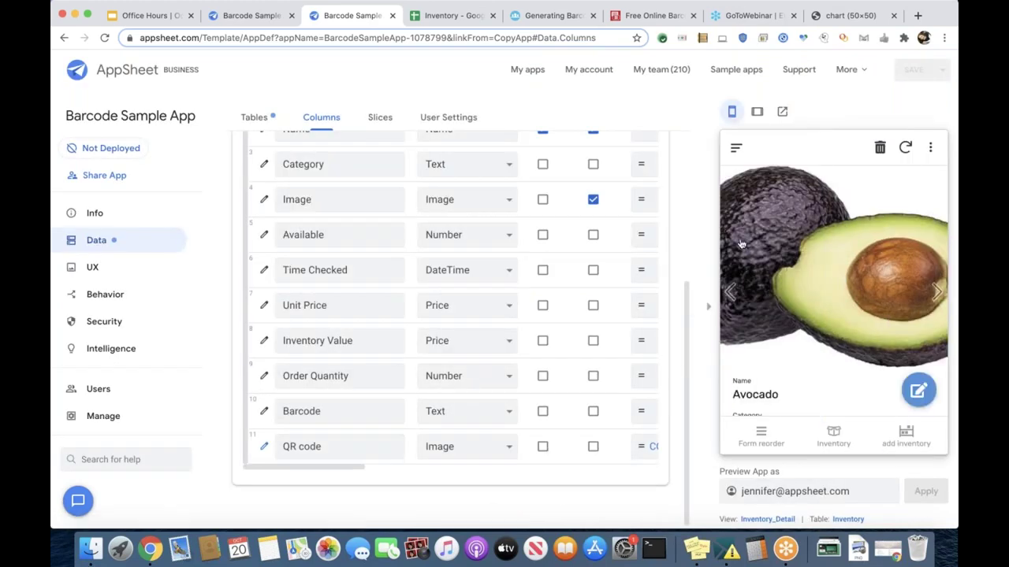
left_click(850, 443)
scroll(819, 347, "down", 1)
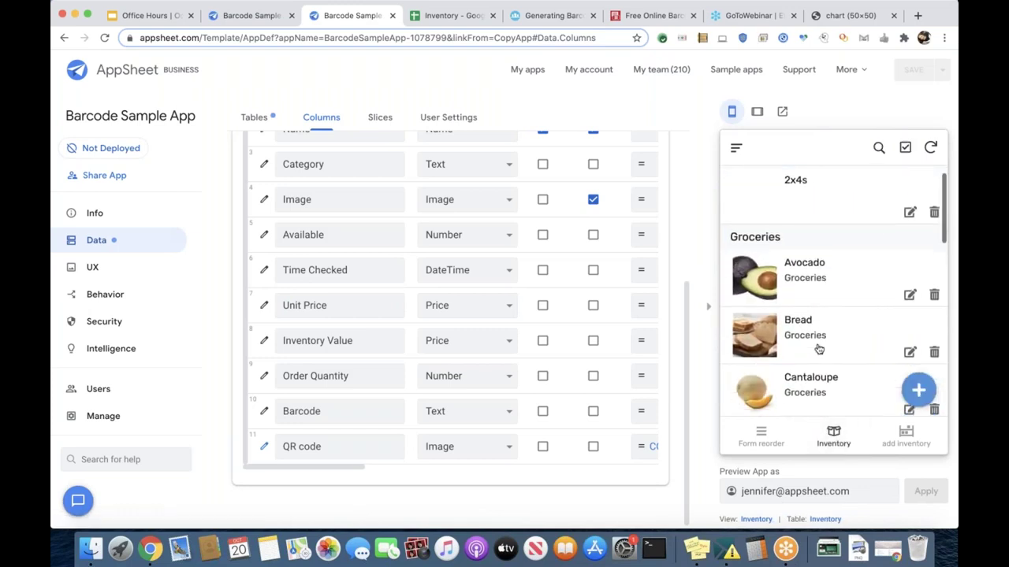
left_click(819, 264)
scroll(819, 263, "down", 5)
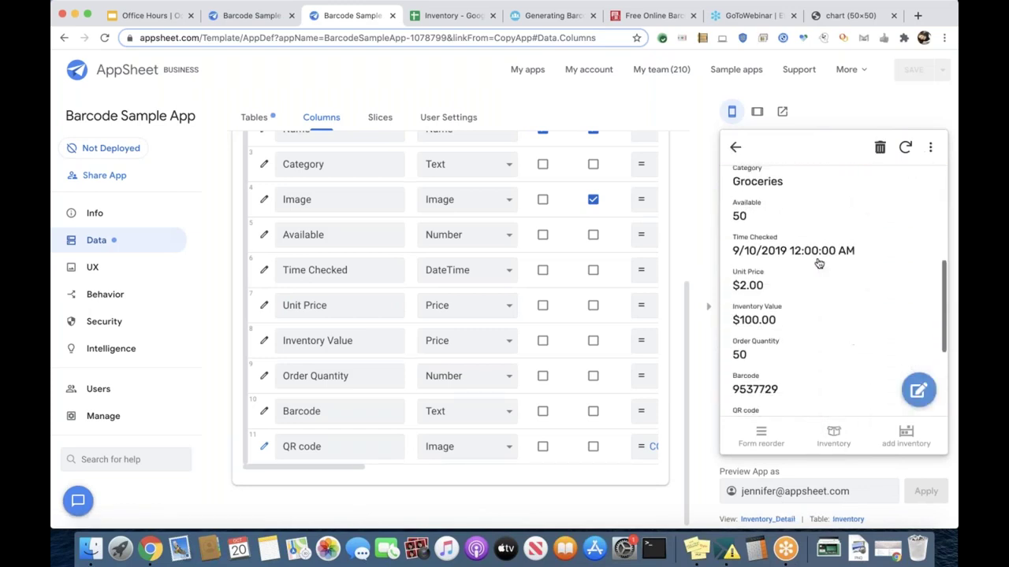
scroll(818, 263, "down", 3)
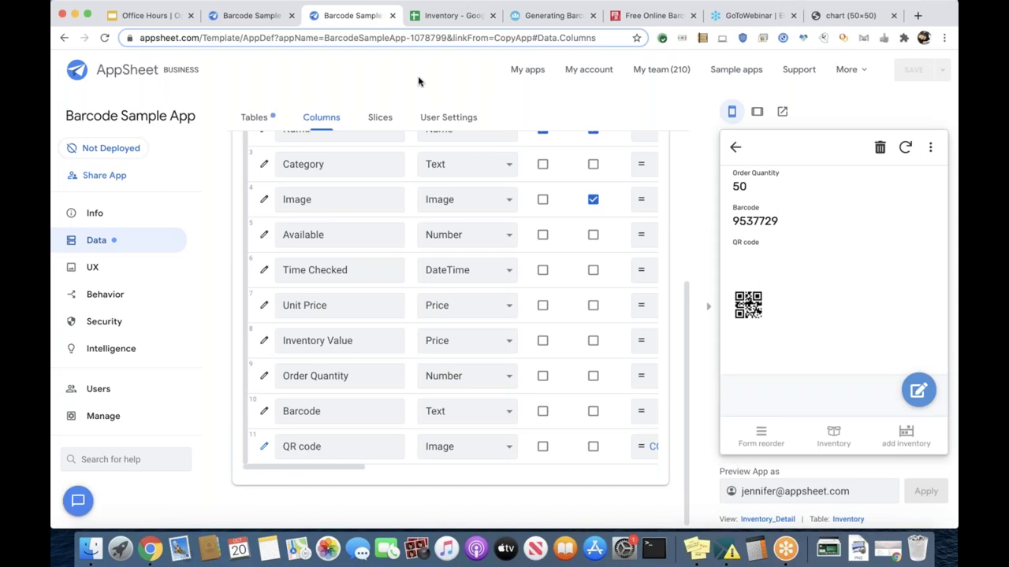
- In the Office Hours deck, advance past the Next Steps slide to the closing "Happy app building!" slide
left_click(160, 17)
left_click(249, 333)
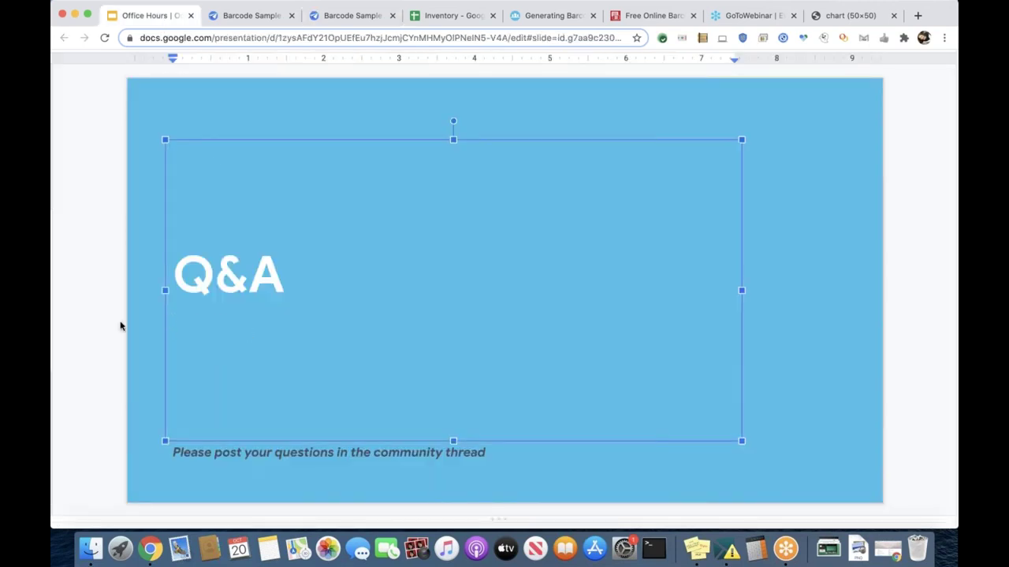
left_click(106, 326)
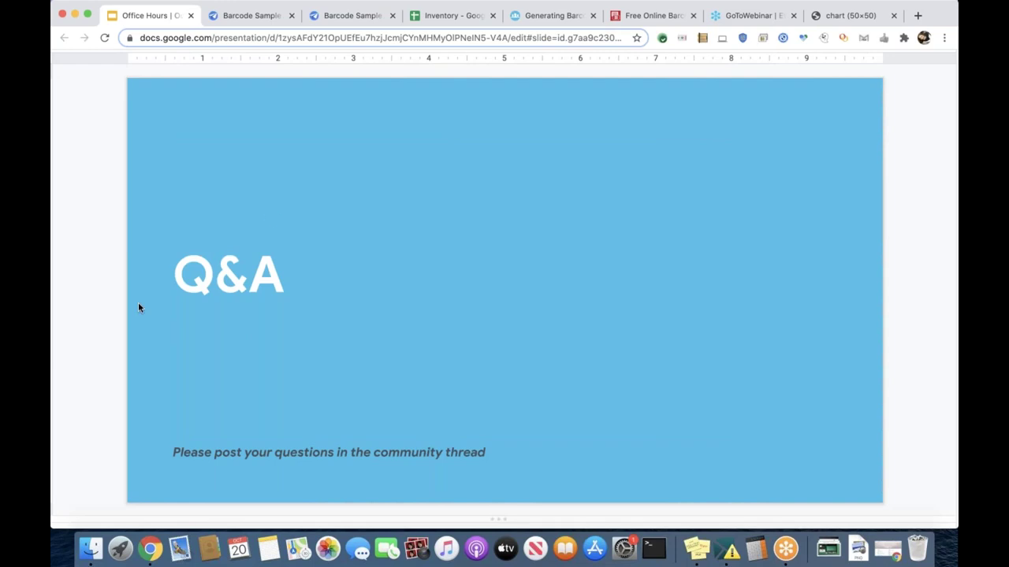
key("Down")
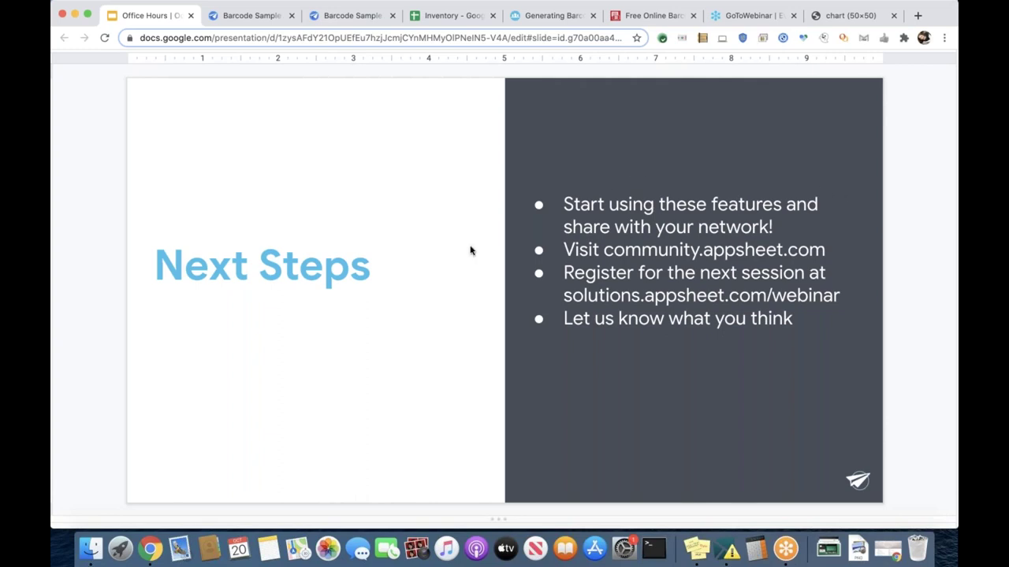
key("Right")
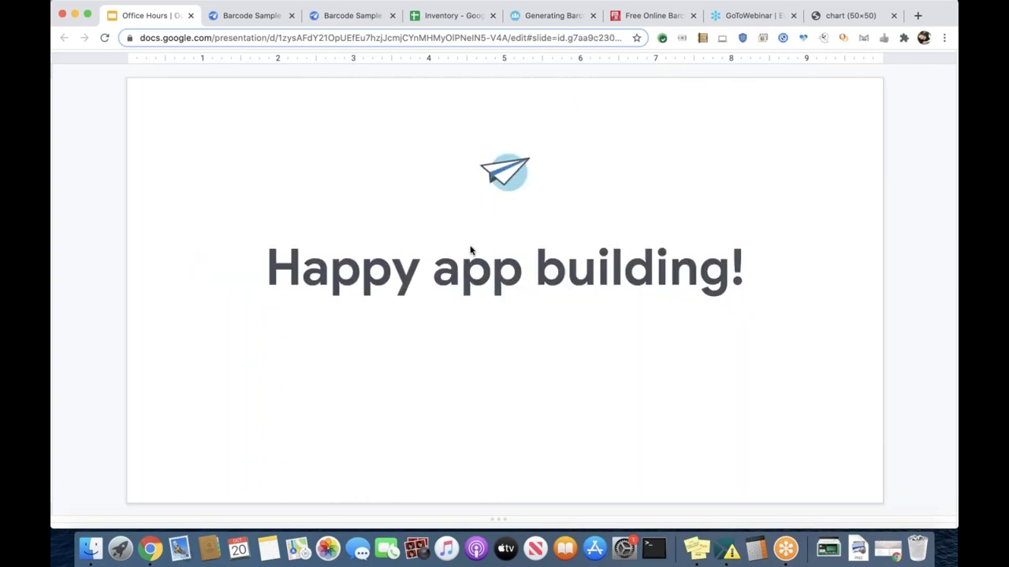